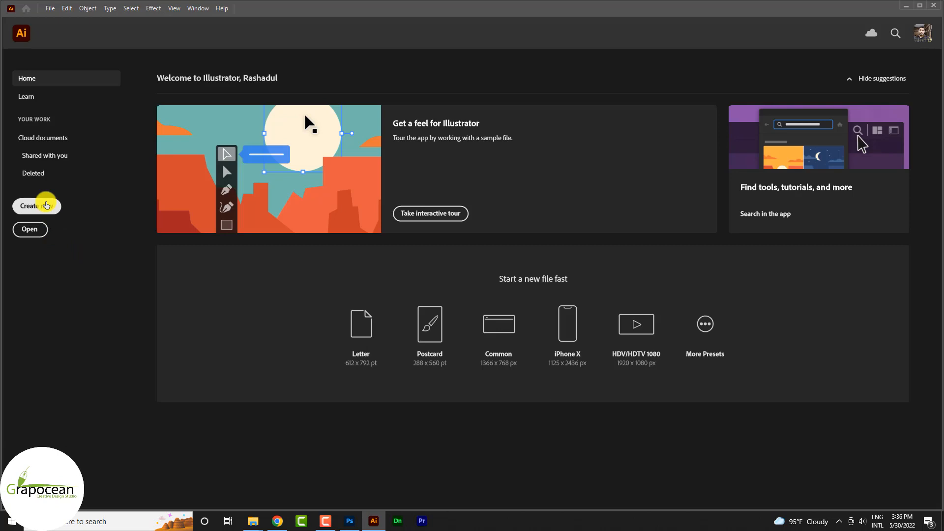
- Create a new A4 document and draw a large rectangle across the top of the page
{"action": "left_click", "coordinate": [47, 206]}
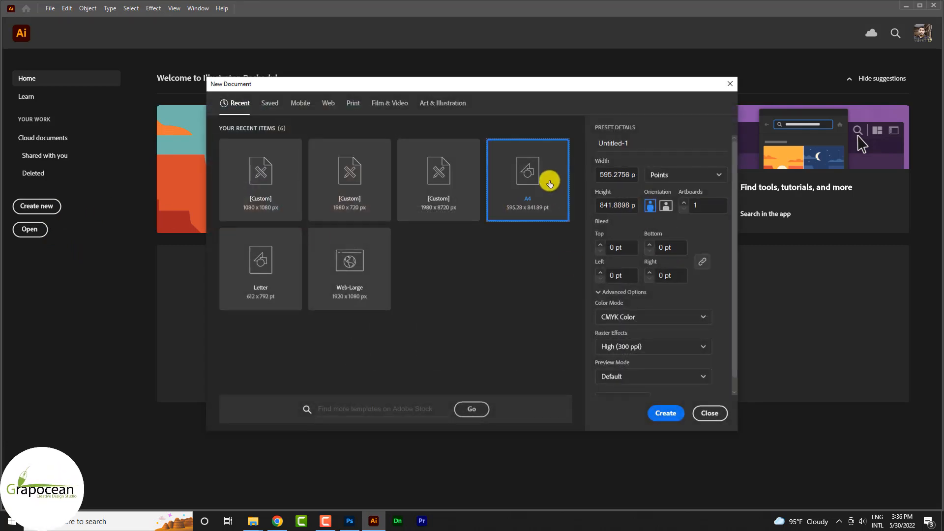
{"action": "left_click", "coordinate": [667, 415]}
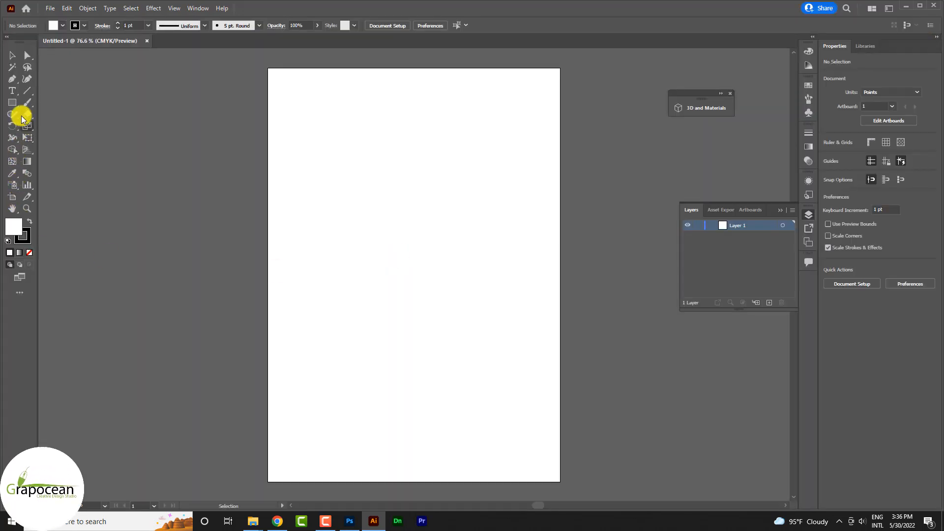
{"action": "left_click_drag", "start_coordinate": [12, 102], "coordinate": [61, 104]}
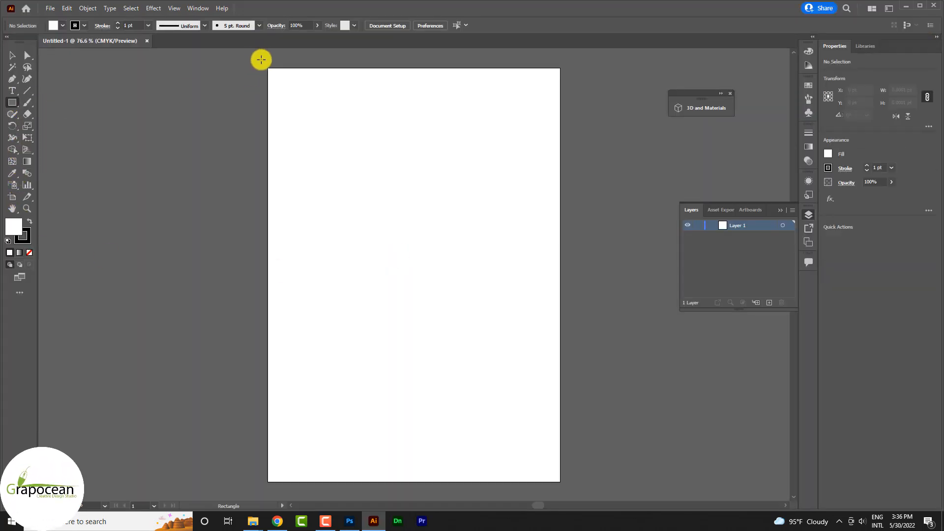
{"action": "left_click_drag", "start_coordinate": [263, 61], "coordinate": [560, 359]}
- Give the rectangle no stroke and a dark purple #40193D fill
{"action": "left_click", "coordinate": [85, 26]}
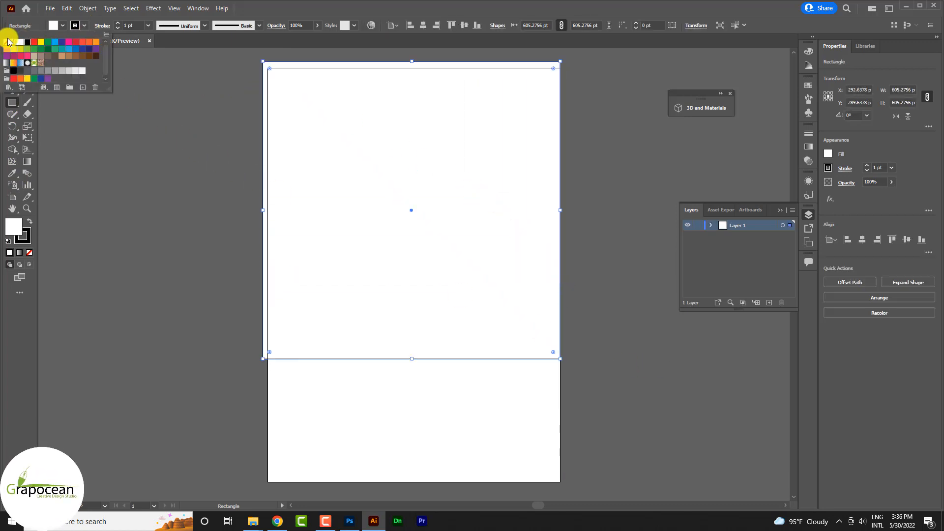
{"action": "left_click", "coordinate": [63, 28]}
{"action": "left_click", "coordinate": [63, 28]}
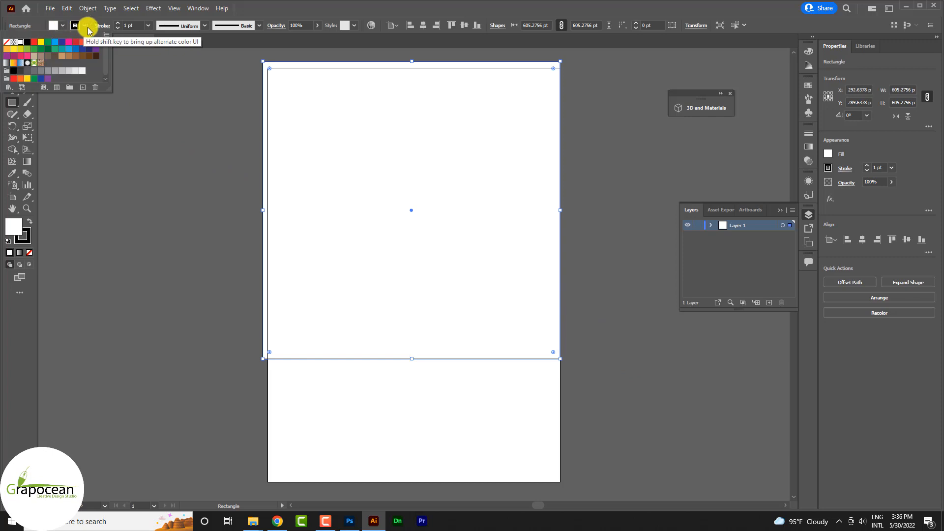
{"action": "left_click", "coordinate": [9, 43]}
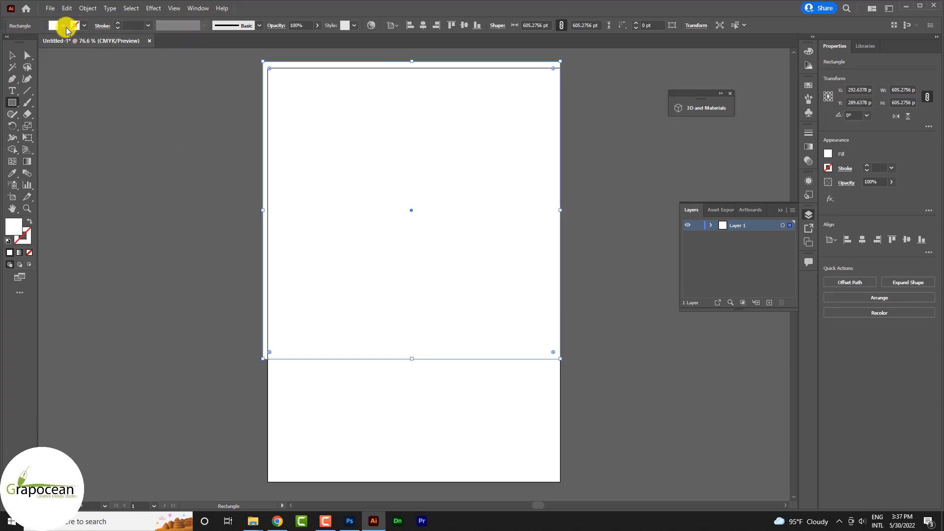
{"action": "left_click", "coordinate": [52, 28]}
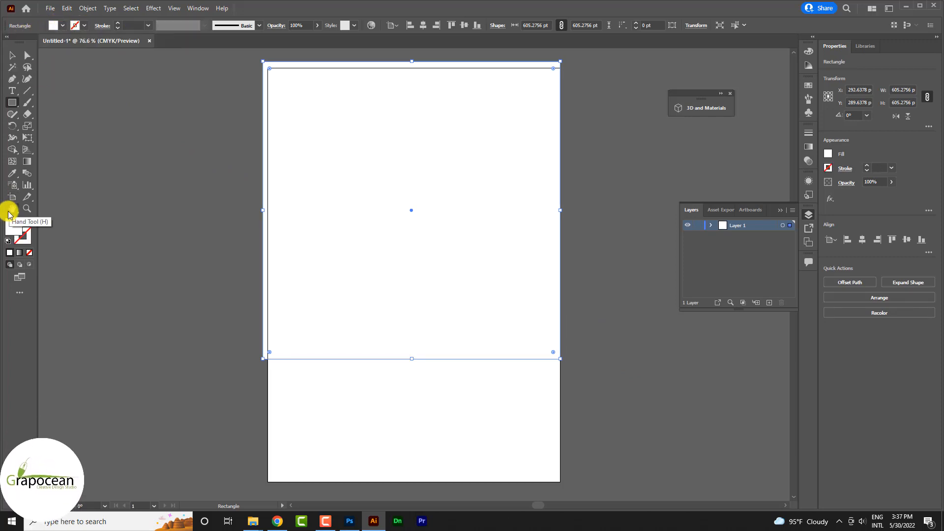
{"action": "double_click", "coordinate": [14, 226]}
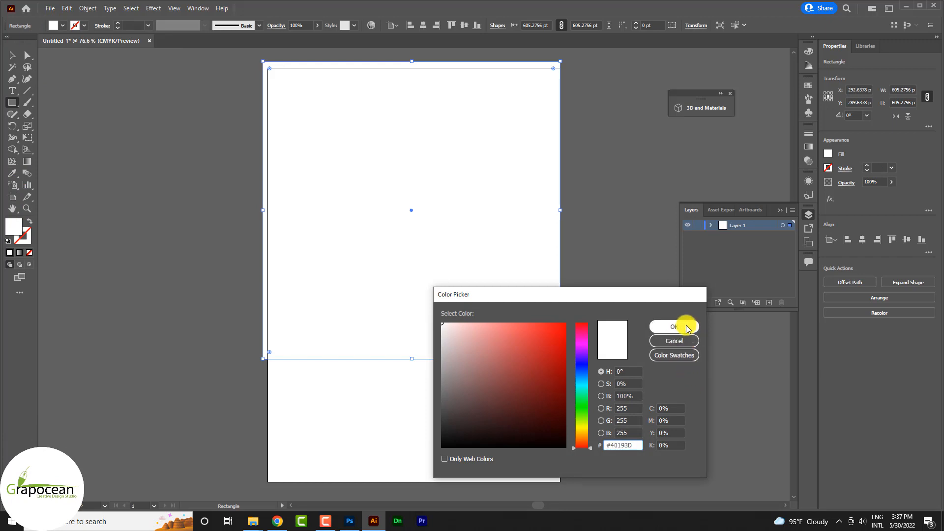
{"action": "left_click", "coordinate": [687, 327]}
{"action": "left_click", "coordinate": [13, 55]}
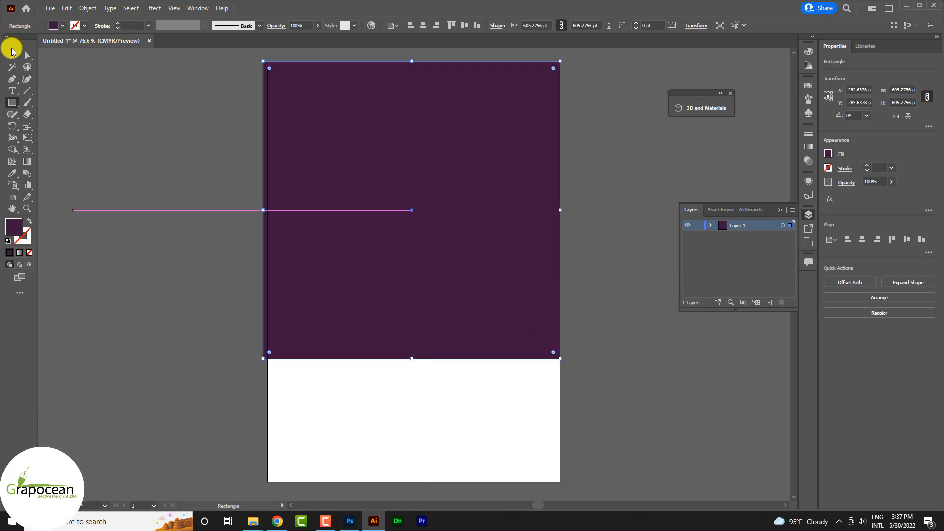
- Taper the purple rectangle's bottom inward with Free Transform Perspective Distort
{"action": "left_click", "coordinate": [118, 261]}
{"action": "left_click", "coordinate": [365, 320]}
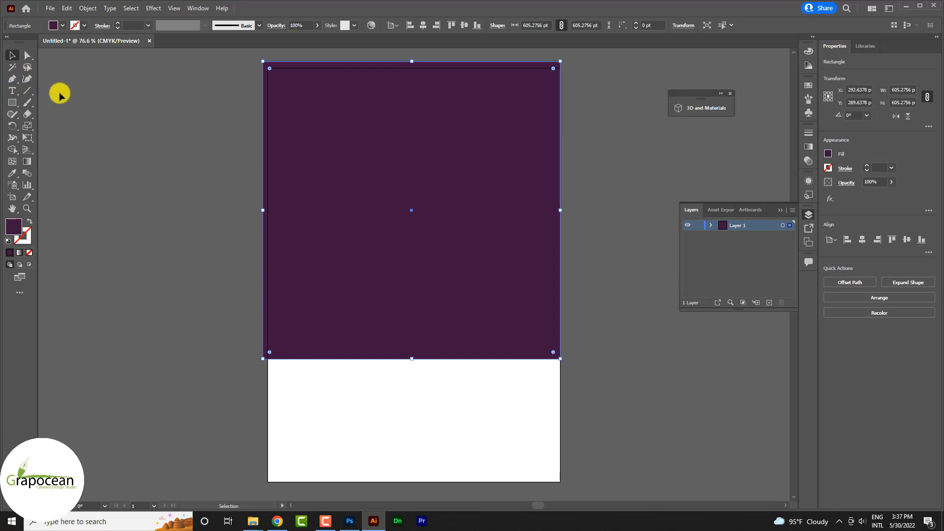
{"action": "left_click", "coordinate": [26, 127]}
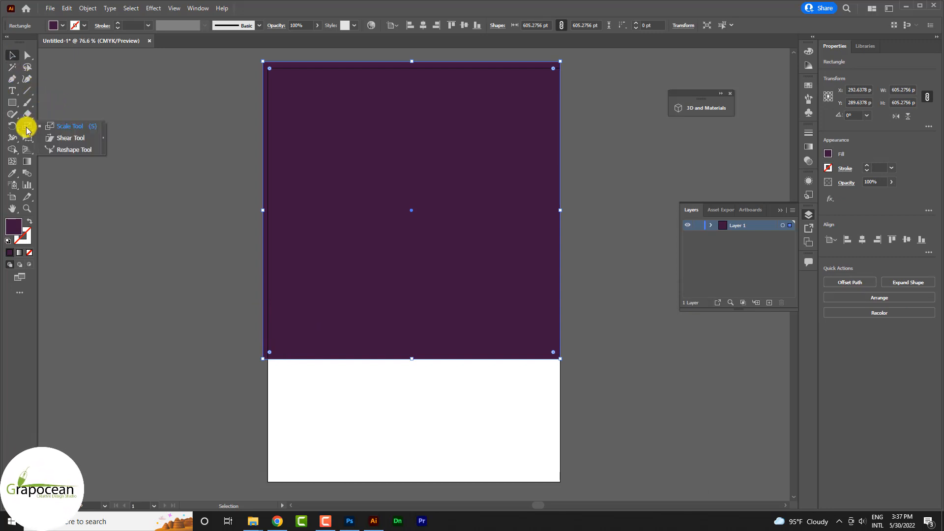
{"action": "left_click", "coordinate": [28, 138]}
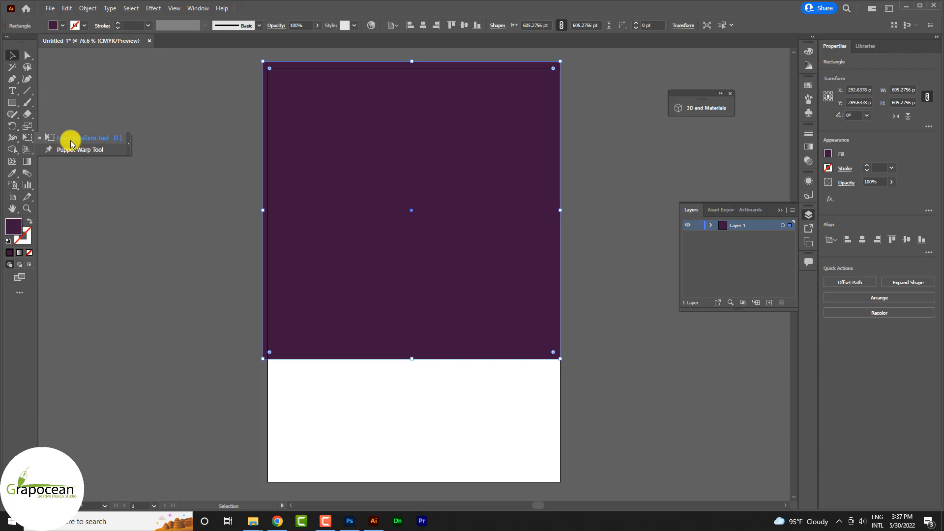
{"action": "left_click", "coordinate": [71, 139]}
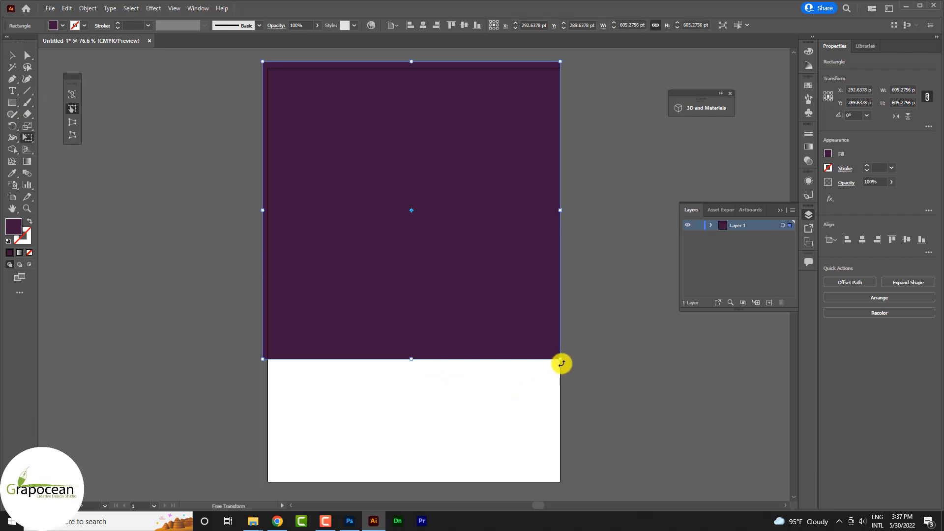
{"action": "left_click", "coordinate": [74, 122]}
{"action": "left_click_drag", "start_coordinate": [562, 360], "coordinate": [514, 359]}
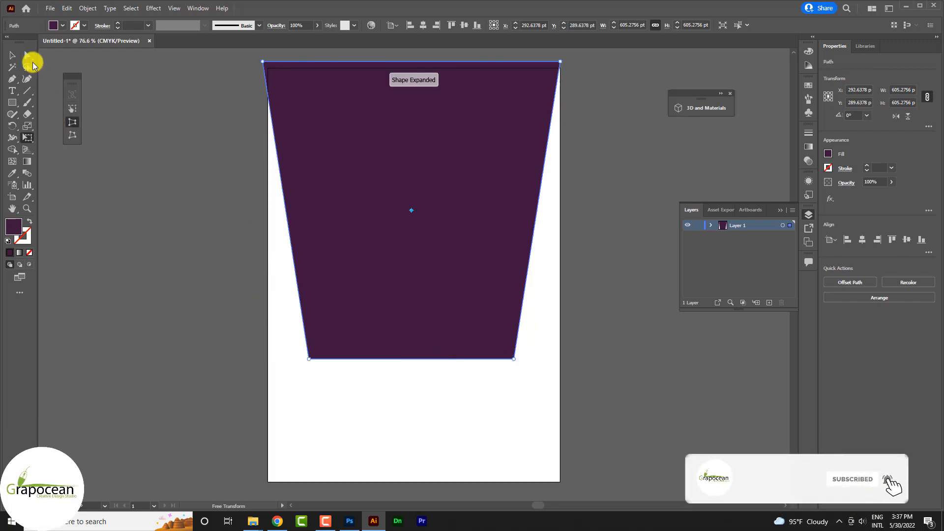
- Round the two bottom corners to about 91.79 pt with the live-corner widget
{"action": "left_click", "coordinate": [27, 55]}
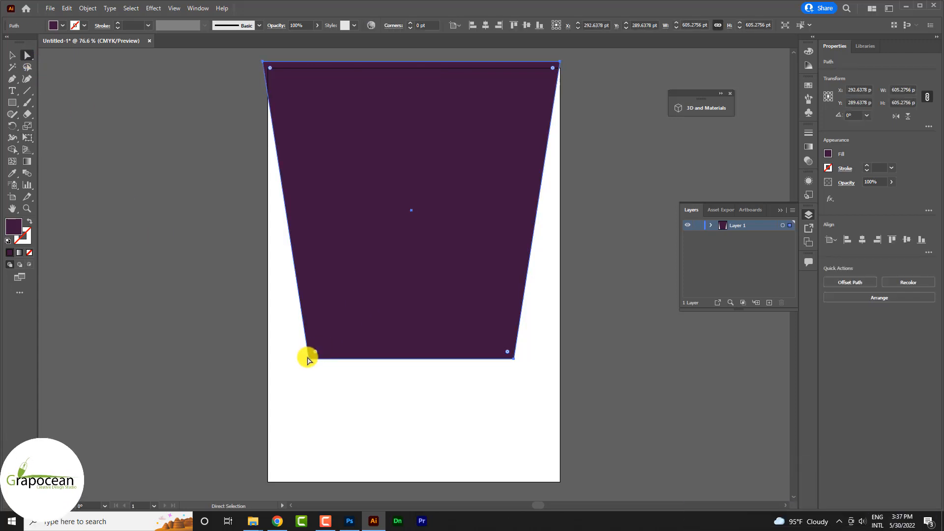
{"action": "left_click", "coordinate": [310, 358]}
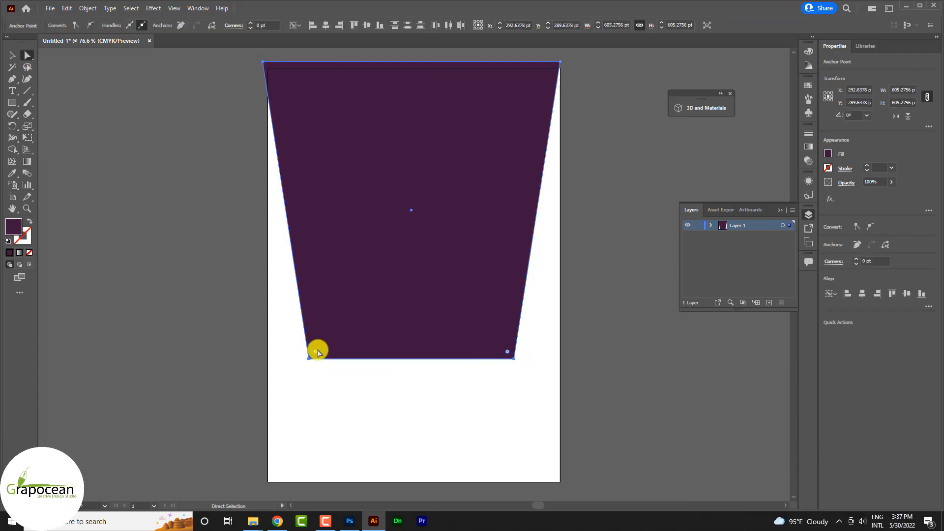
{"action": "left_click_drag", "start_coordinate": [315, 351], "coordinate": [357, 325]}
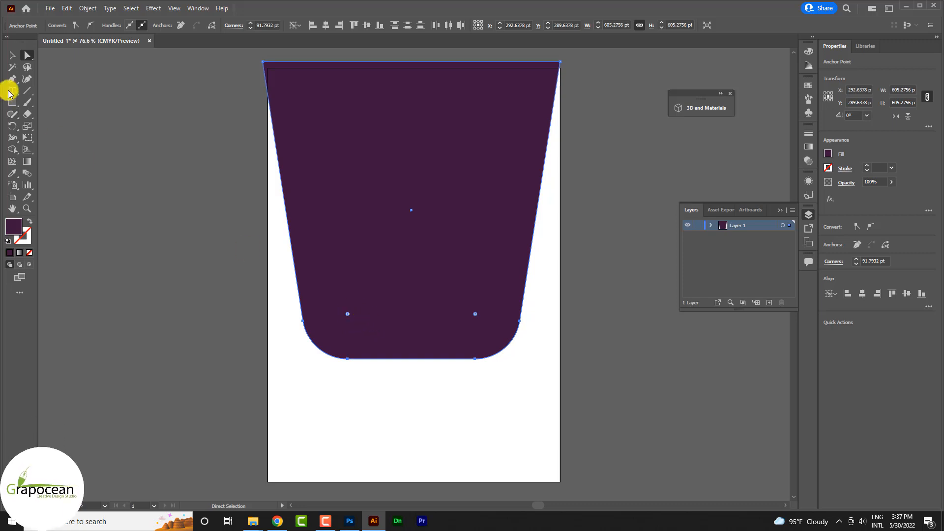
- Move the purple shape upward and drag it out toward Photoshop
{"action": "left_click", "coordinate": [15, 54]}
{"action": "left_click_drag", "start_coordinate": [465, 299], "coordinate": [463, 198]}
{"action": "left_click_drag", "start_coordinate": [529, 285], "coordinate": [341, 508]}
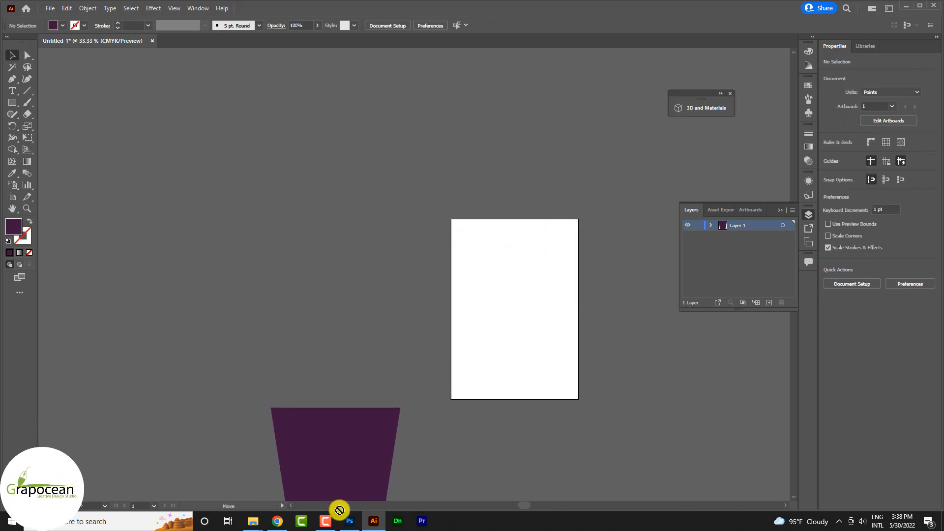
- Place the purple shape at the top of the Flyer Design page in Photoshop
{"action": "left_click", "coordinate": [350, 520]}
{"action": "left_click_drag", "start_coordinate": [521, 261], "coordinate": [514, 206]}
{"action": "key", "text": "Return"}
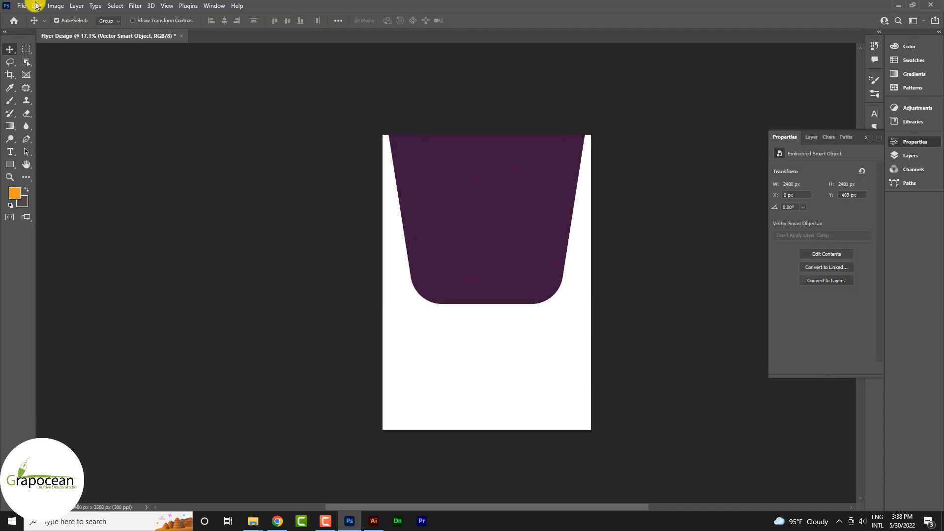
- Open the city skyline photo
{"action": "left_click", "coordinate": [22, 5]}
{"action": "left_click", "coordinate": [30, 25]}
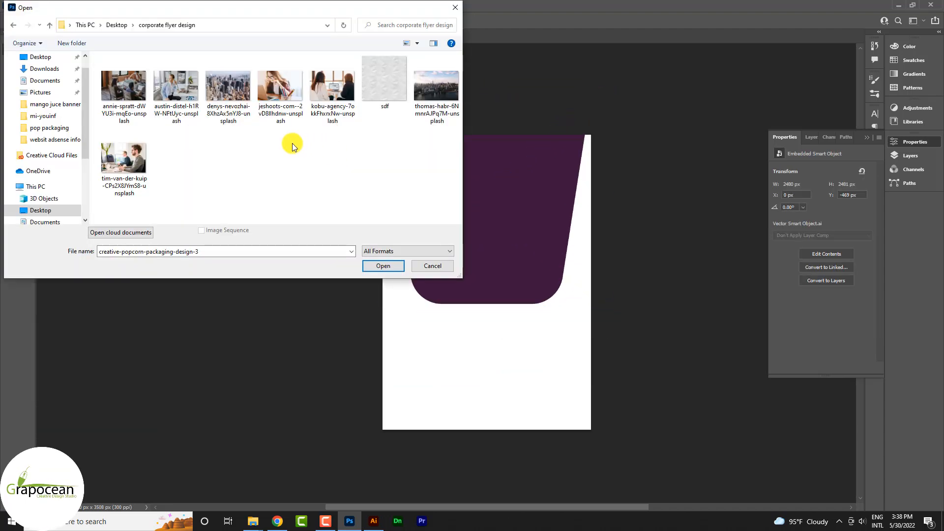
{"action": "left_click", "coordinate": [235, 94]}
{"action": "left_click", "coordinate": [388, 266]}
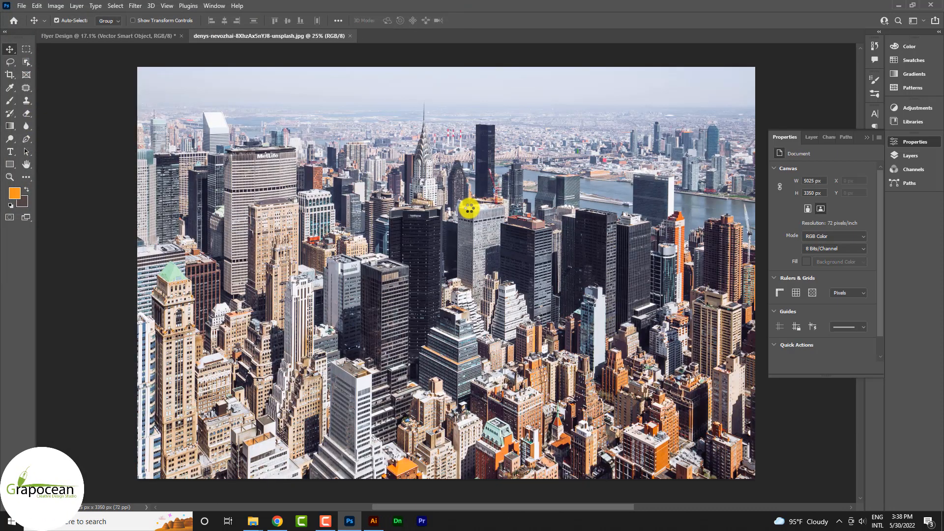
- Drag the city skyline photo into the Flyer Design document
{"action": "left_click_drag", "start_coordinate": [302, 176], "coordinate": [207, 147]}
{"action": "left_click_drag", "start_coordinate": [340, 165], "coordinate": [340, 164]}
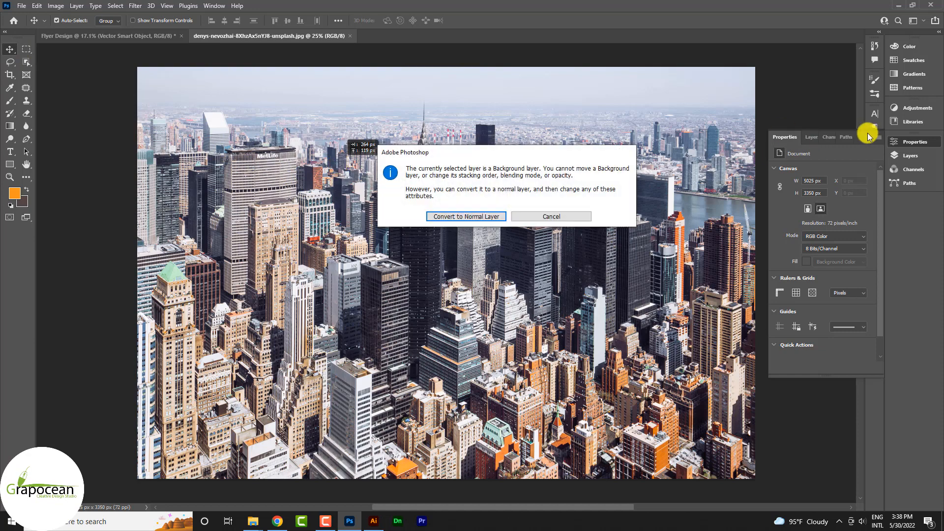
{"action": "left_click", "coordinate": [523, 212]}
{"action": "left_click", "coordinate": [910, 155]}
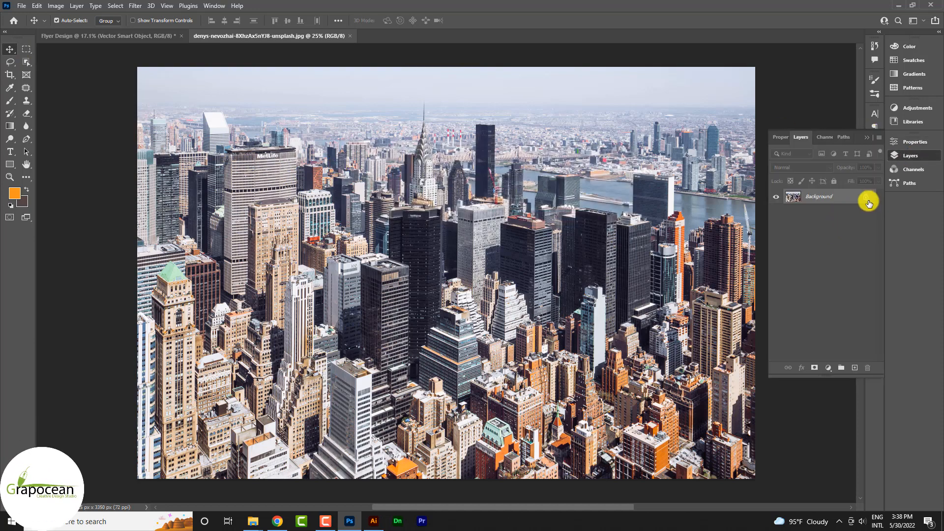
{"action": "left_click_drag", "start_coordinate": [445, 169], "coordinate": [493, 232]}
- Clip the city photo to the purple shape and shrink it to fit
{"action": "right_click", "coordinate": [836, 201]}
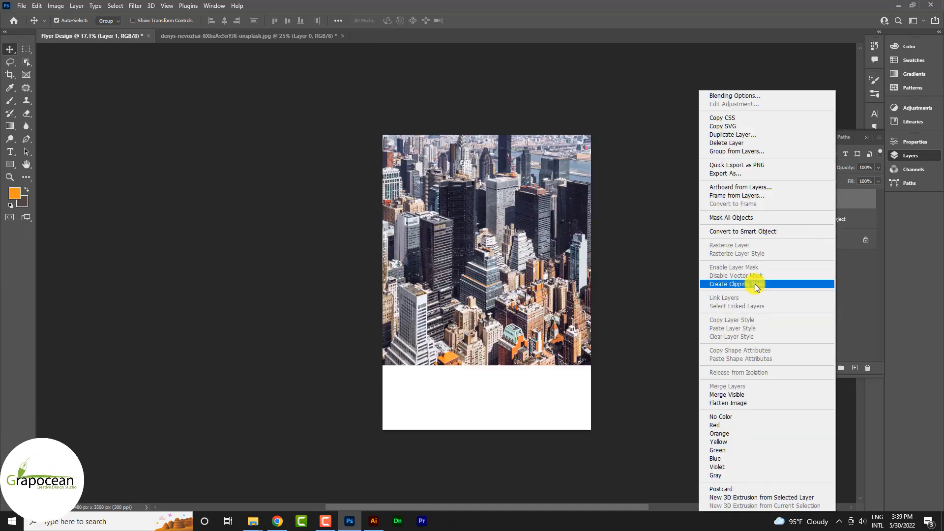
{"action": "left_click", "coordinate": [767, 283]}
{"action": "key", "text": "ctrl+t"}
{"action": "left_click_drag", "start_coordinate": [693, 364], "coordinate": [573, 297]}
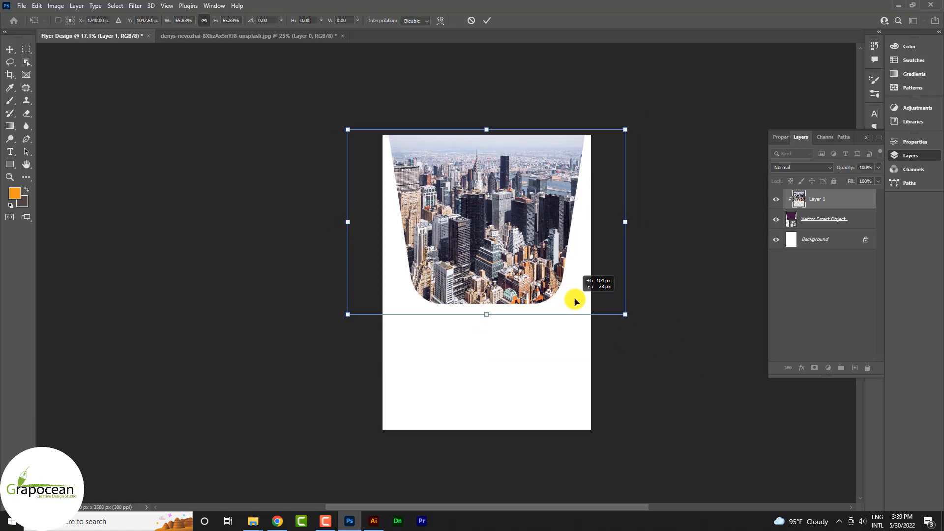
{"action": "left_click_drag", "start_coordinate": [625, 312], "coordinate": [611, 311]}
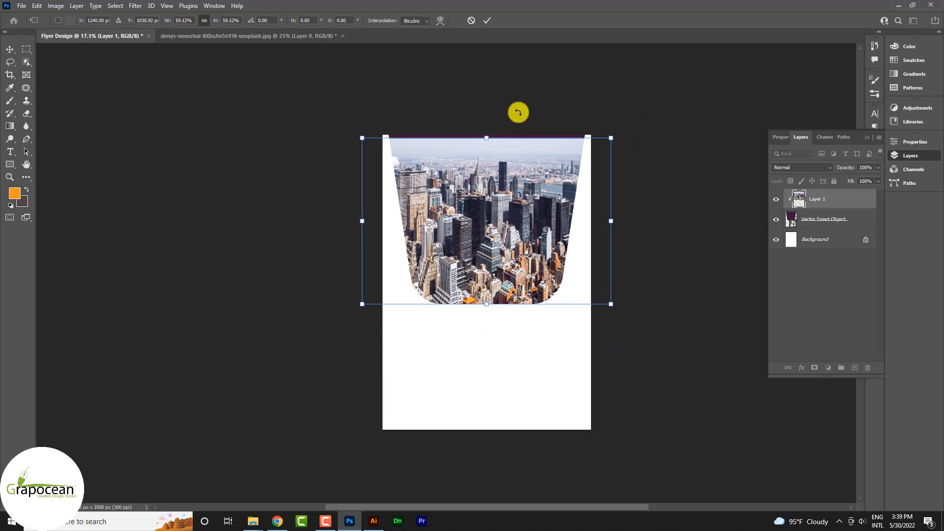
{"action": "left_click", "coordinate": [490, 20]}
- Fade the city photo to 10% opacity, then select the purple Vector Smart Object layer
{"action": "left_click", "coordinate": [879, 167]}
{"action": "left_click_drag", "start_coordinate": [879, 177], "coordinate": [835, 183]}
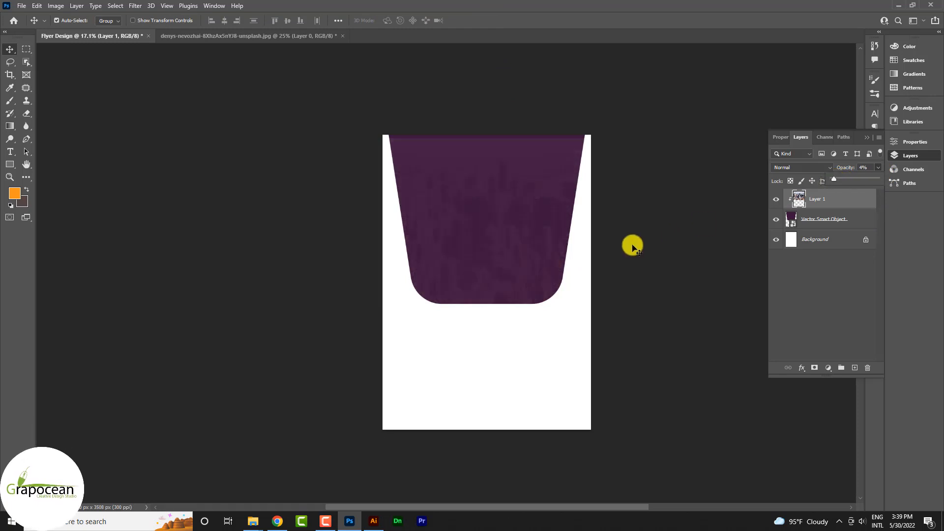
{"action": "key", "text": "ctrl+t"}
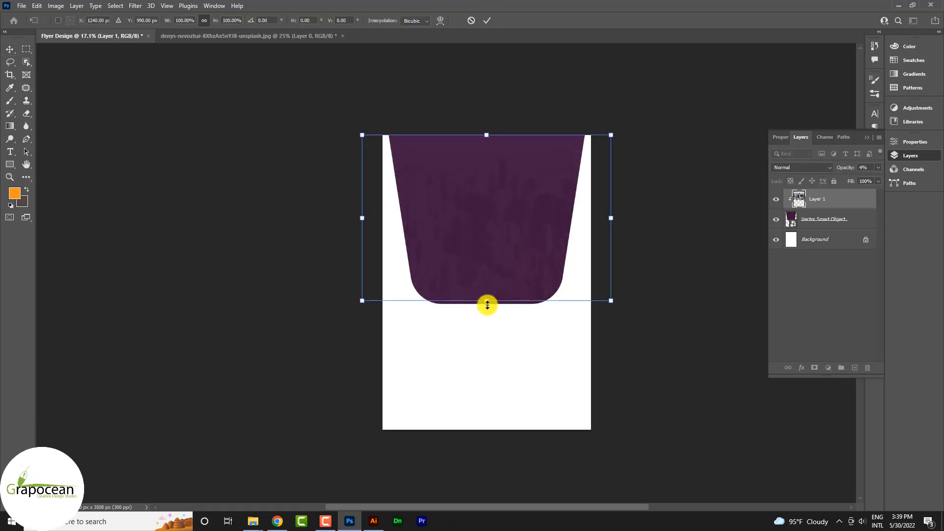
{"action": "left_click", "coordinate": [486, 20]}
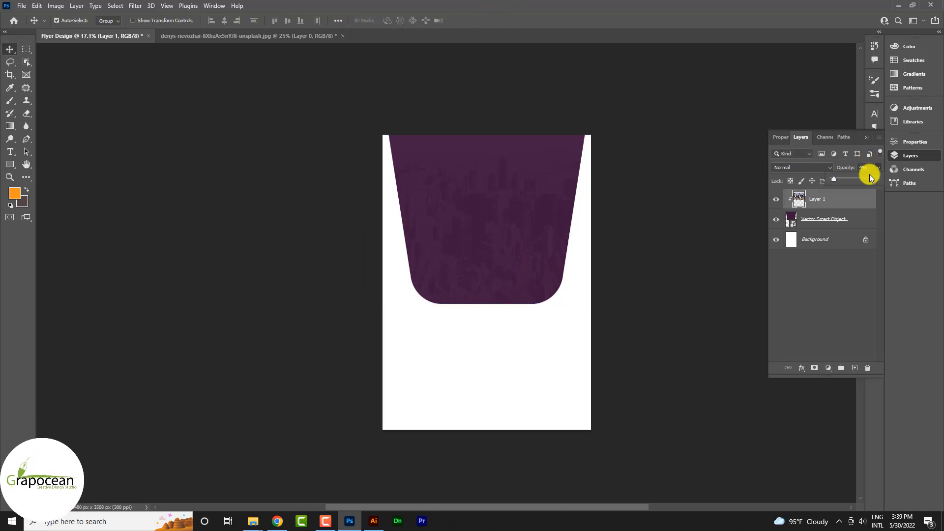
{"action": "left_click", "coordinate": [864, 167]}
{"action": "type", "text": "10"}
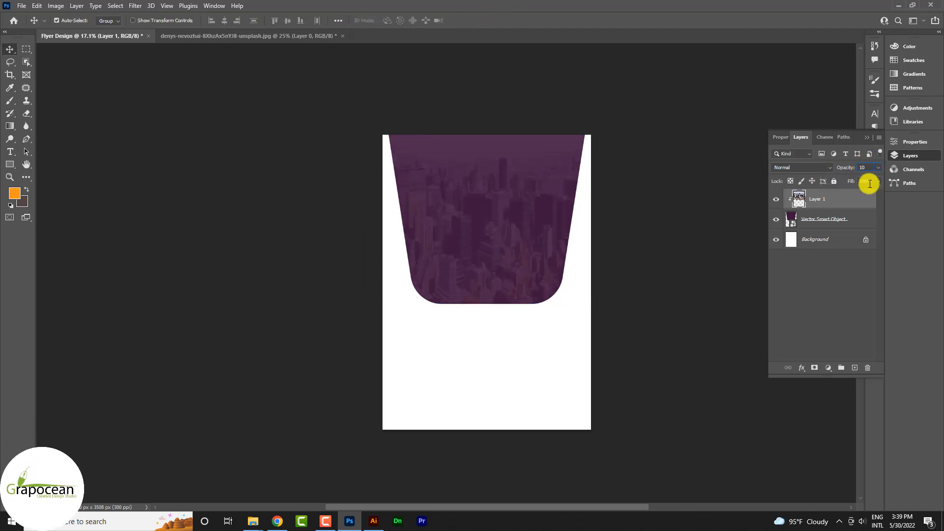
{"action": "left_click", "coordinate": [635, 344]}
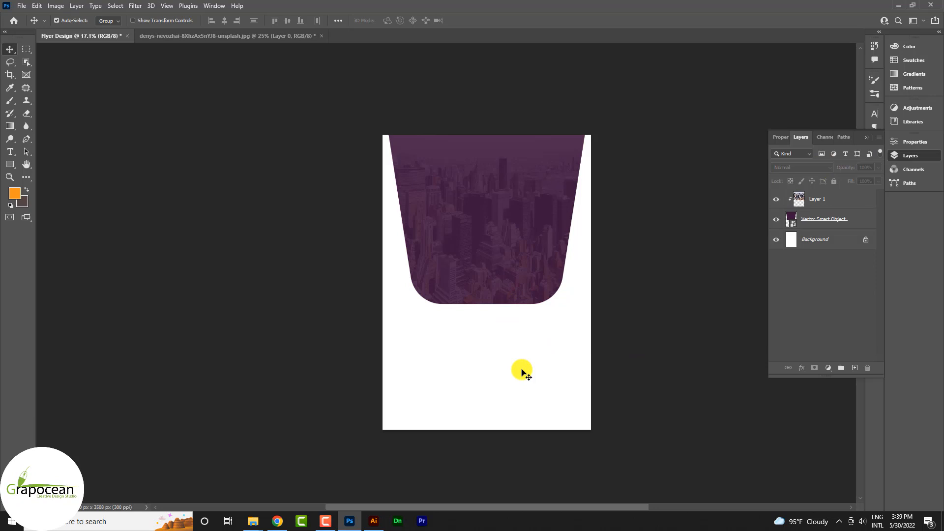
{"action": "left_click", "coordinate": [831, 227]}
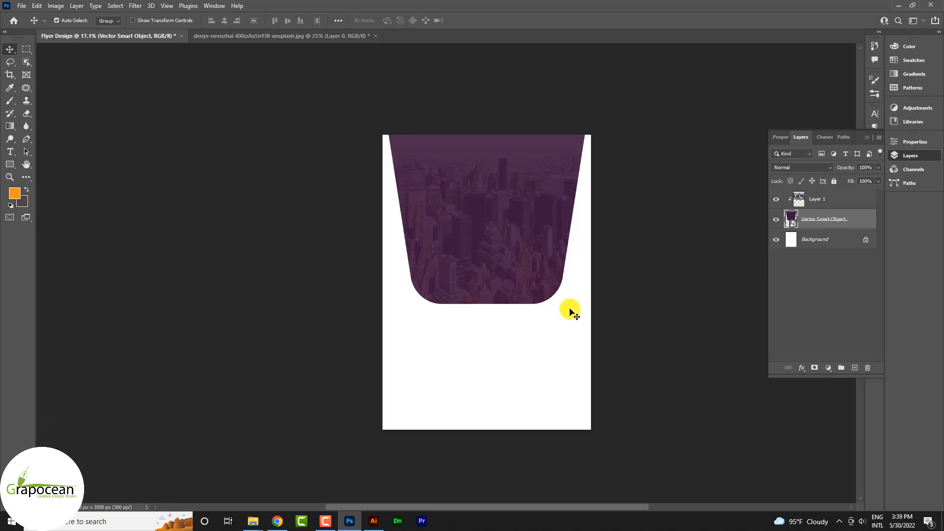
- Scale the purple city shape to about 116%, rotate it 24.9°, and shift it right
{"action": "key", "text": "ctrl+semicolon"}
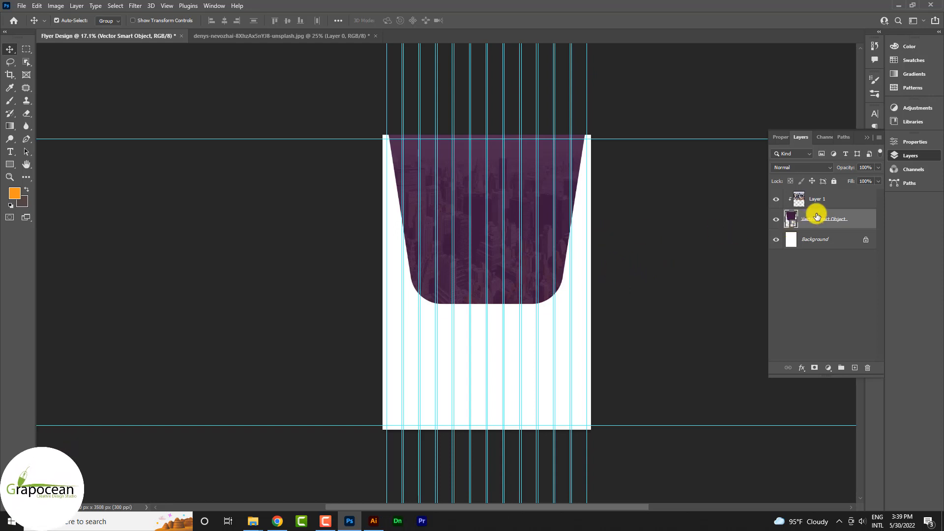
{"action": "key", "text": "ctrl+t"}
{"action": "left_click_drag", "start_coordinate": [592, 210], "coordinate": [605, 271]}
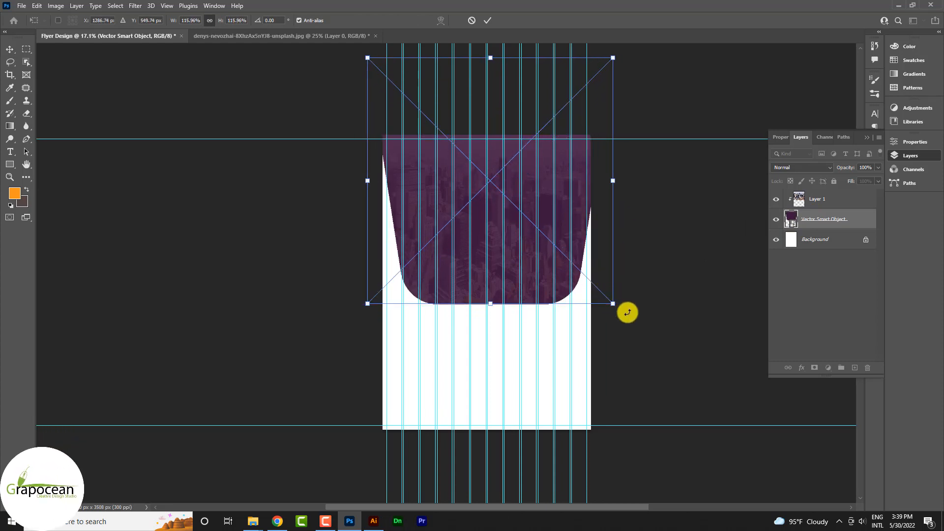
{"action": "left_click_drag", "start_coordinate": [626, 312], "coordinate": [550, 333]}
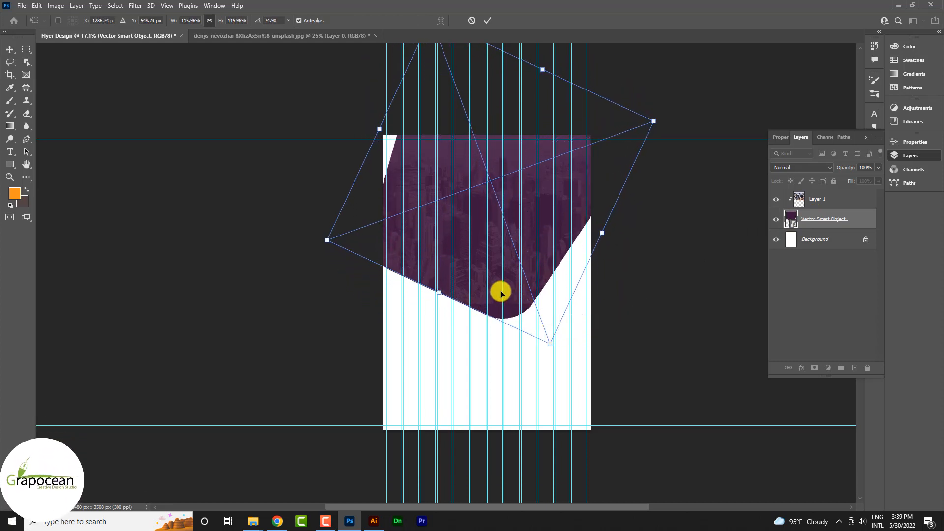
{"action": "left_click_drag", "start_coordinate": [498, 291], "coordinate": [516, 273]}
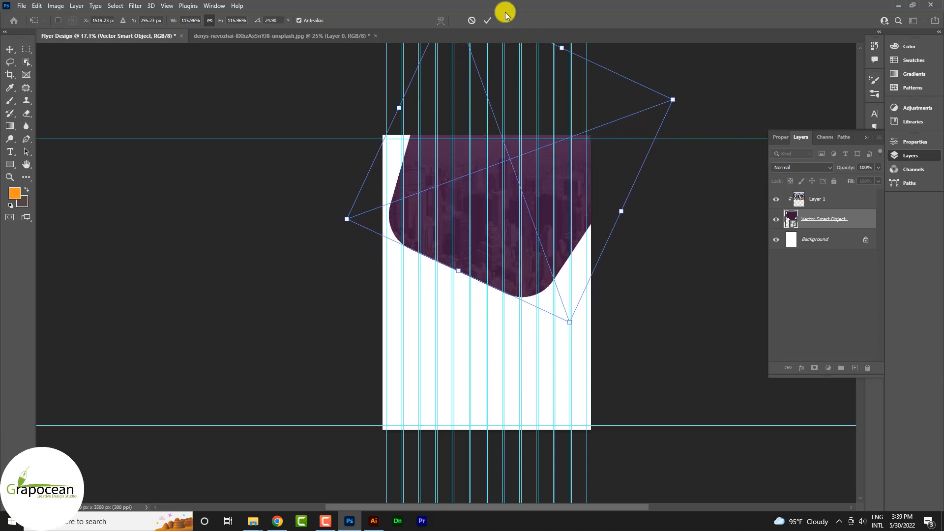
{"action": "key", "text": "Return"}
{"action": "key", "text": "ctrl+semicolon"}
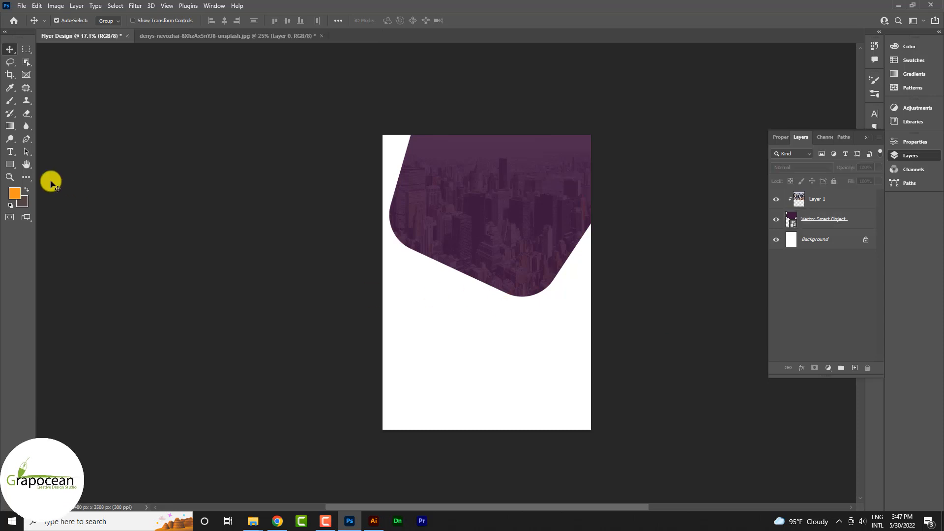
- Draw a black pentagon and move it to the purple shape's upper left
{"action": "left_click", "coordinate": [10, 164]}
{"action": "left_click", "coordinate": [49, 192]}
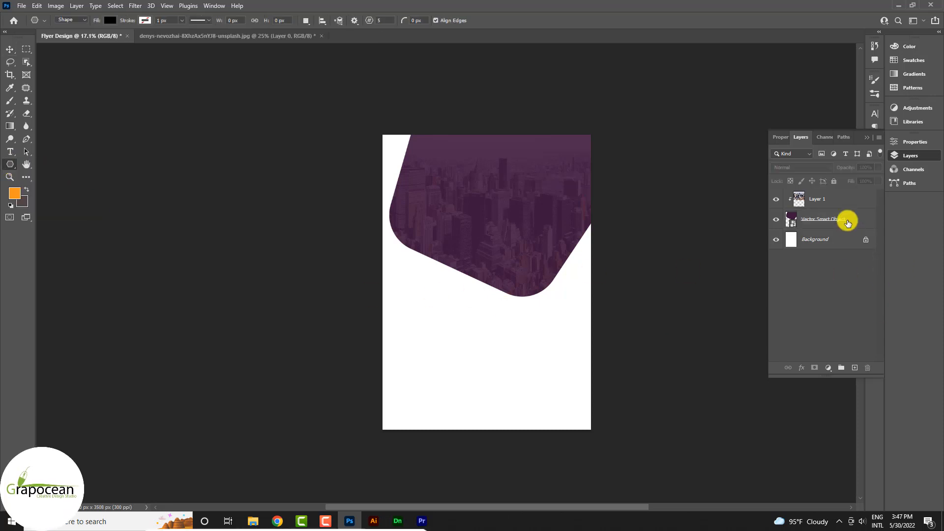
{"action": "left_click", "coordinate": [855, 367]}
{"action": "left_click_drag", "start_coordinate": [408, 184], "coordinate": [476, 264]}
{"action": "left_click", "coordinate": [9, 48]}
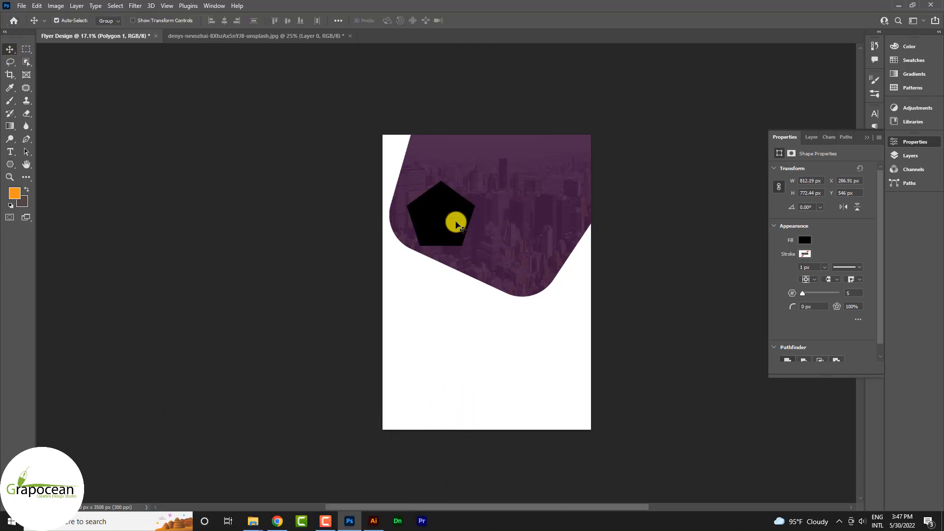
{"action": "mouse_move", "coordinate": [456, 221]}
{"action": "left_mouse_down"}
{"action": "mouse_move", "coordinate": [482, 204]}
{"action": "mouse_move", "coordinate": [451, 208]}
{"action": "left_mouse_up"}
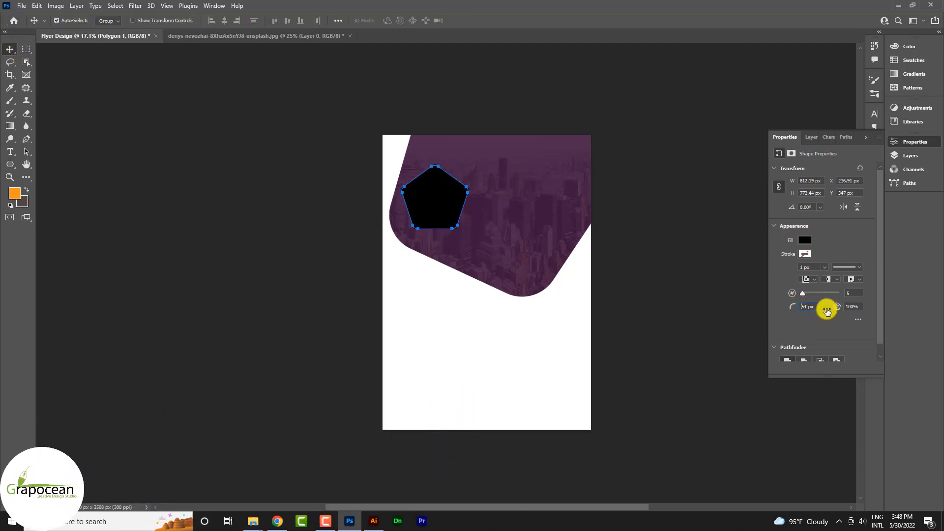
- Round the pentagon's corners to 147 px and place a duplicate to its right
{"action": "mouse_move", "coordinate": [879, 315]}
{"action": "left_mouse_down"}
{"action": "mouse_move", "coordinate": [853, 317]}
{"action": "mouse_move", "coordinate": [865, 317]}
{"action": "left_mouse_up"}
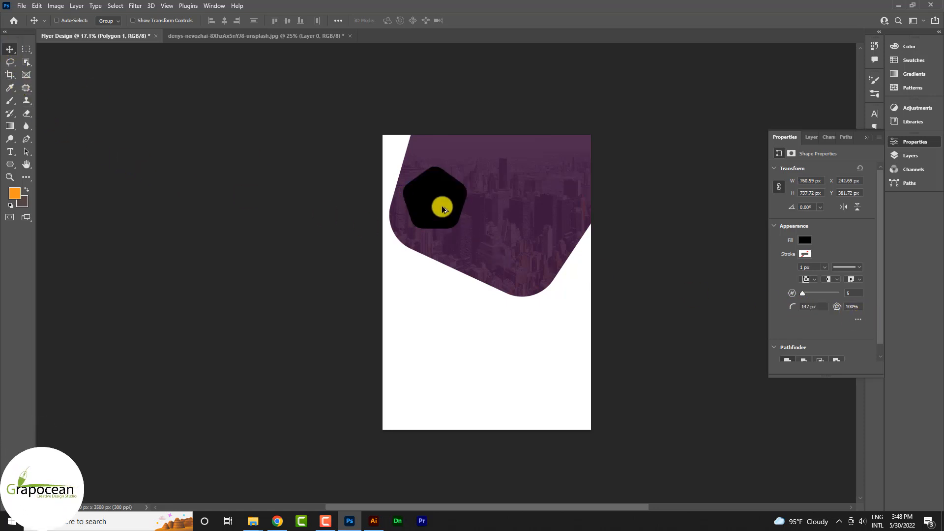
{"action": "scroll", "coordinate": [444, 210], "scroll_direction": "up", "scroll_amount": 2}
{"action": "left_click_drag", "start_coordinate": [453, 183], "coordinate": [526, 235]}
{"action": "key", "text": "ctrl+t"}
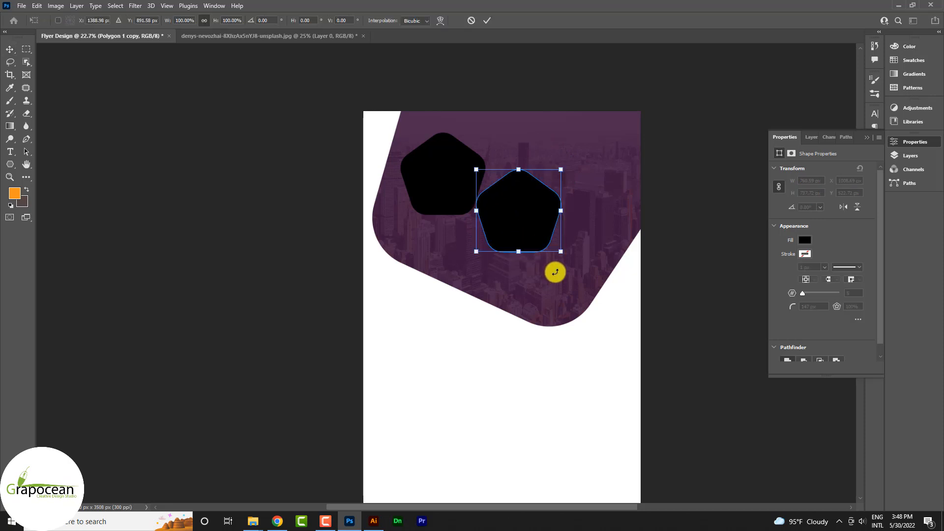
- Rotate the pentagon copy to 45° and shift it up and right
{"action": "left_click_drag", "start_coordinate": [554, 270], "coordinate": [528, 288]}
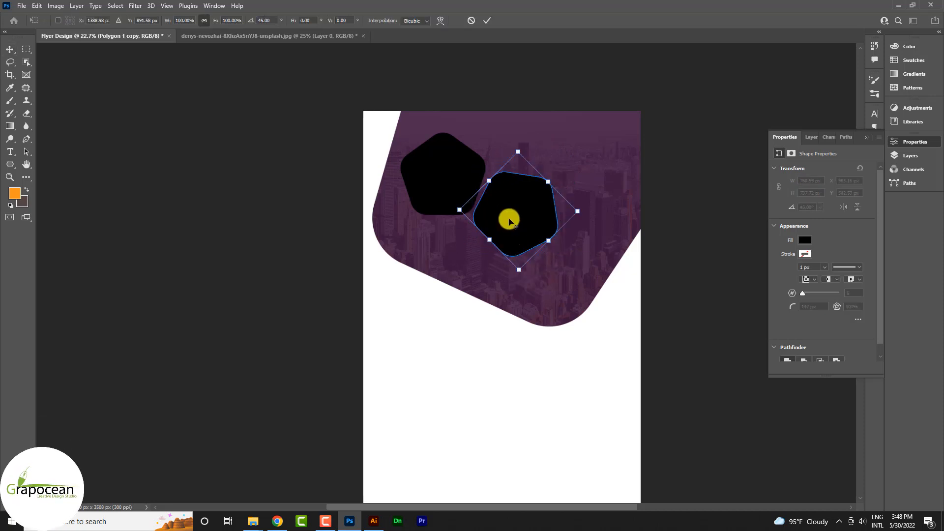
{"action": "scroll", "coordinate": [509, 220], "scroll_direction": "up", "scroll_amount": 2}
{"action": "left_click_drag", "start_coordinate": [510, 230], "coordinate": [440, 277]}
{"action": "left_click", "coordinate": [488, 22]}
- Rotate the third pentagon about -12° and nudge it into the cluster
{"action": "key", "text": "ctrl+t"}
{"action": "left_click_drag", "start_coordinate": [489, 341], "coordinate": [502, 327]}
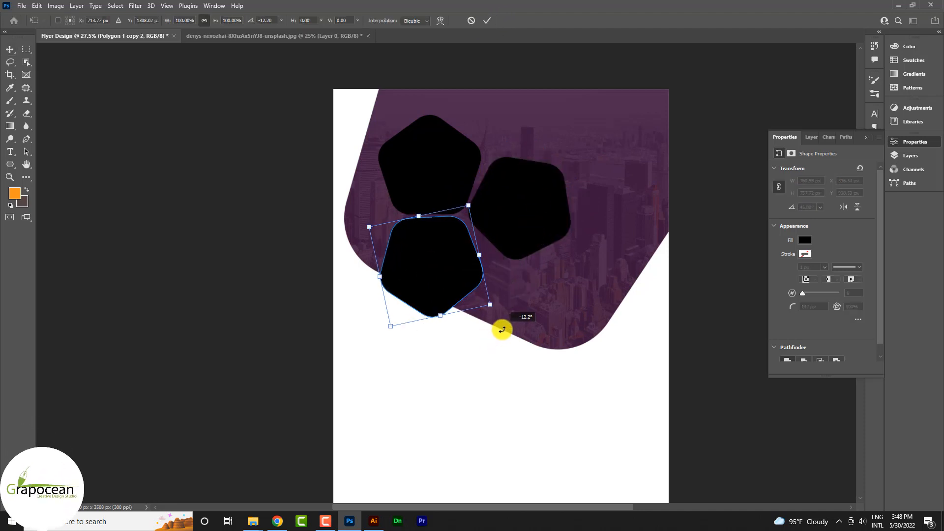
{"action": "mouse_move", "coordinate": [429, 294]}
{"action": "left_mouse_down"}
{"action": "mouse_move", "coordinate": [438, 301]}
{"action": "mouse_move", "coordinate": [441, 288]}
{"action": "left_mouse_up"}
{"action": "key", "text": "Up"}
{"action": "key", "text": "Up"}
{"action": "key", "text": "Up"}
{"action": "key", "text": "Up"}
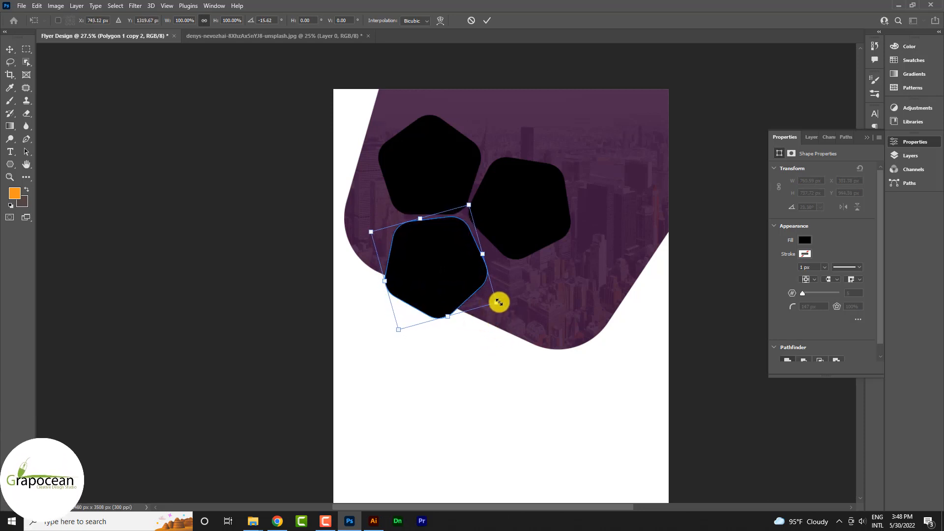
{"action": "key", "text": "Right"}
{"action": "key", "text": "Right"}
{"action": "key", "text": "Right"}
{"action": "key", "text": "Right"}
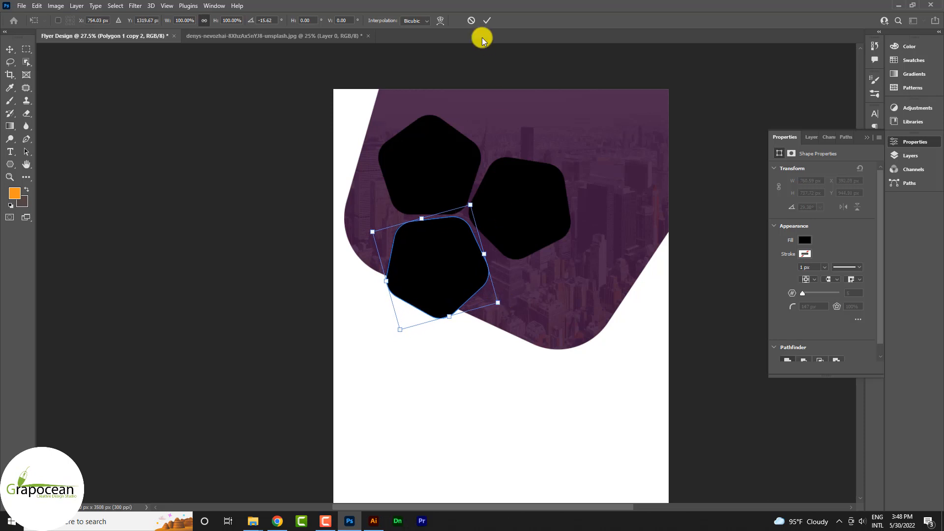
{"action": "left_click", "coordinate": [487, 20]}
{"action": "left_click", "coordinate": [490, 283], "text": "ctrl"}
- Select the Polygon 1 copy 2 layer and bring up the Open dialog
{"action": "scroll", "coordinate": [509, 261], "scroll_direction": "down", "scroll_amount": 8}
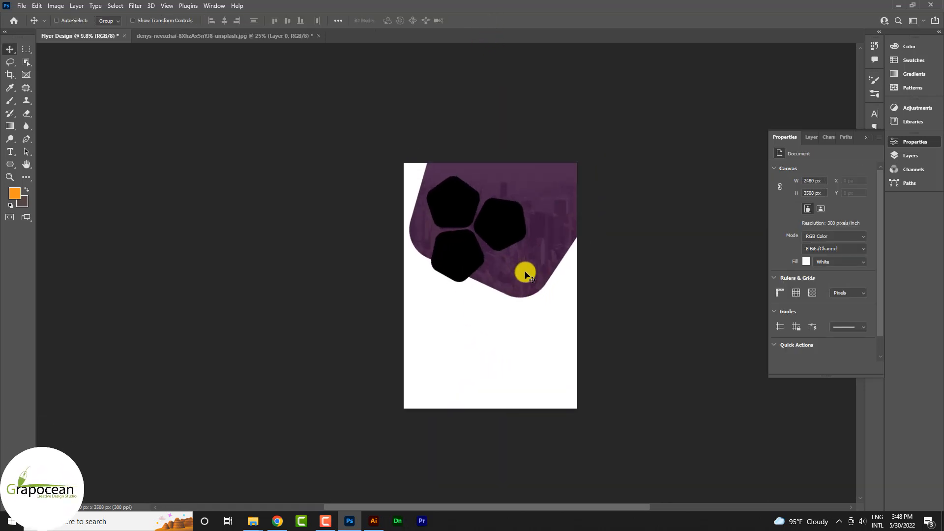
{"action": "scroll", "coordinate": [526, 274], "scroll_direction": "up", "scroll_amount": 4}
{"action": "left_click", "coordinate": [911, 156]}
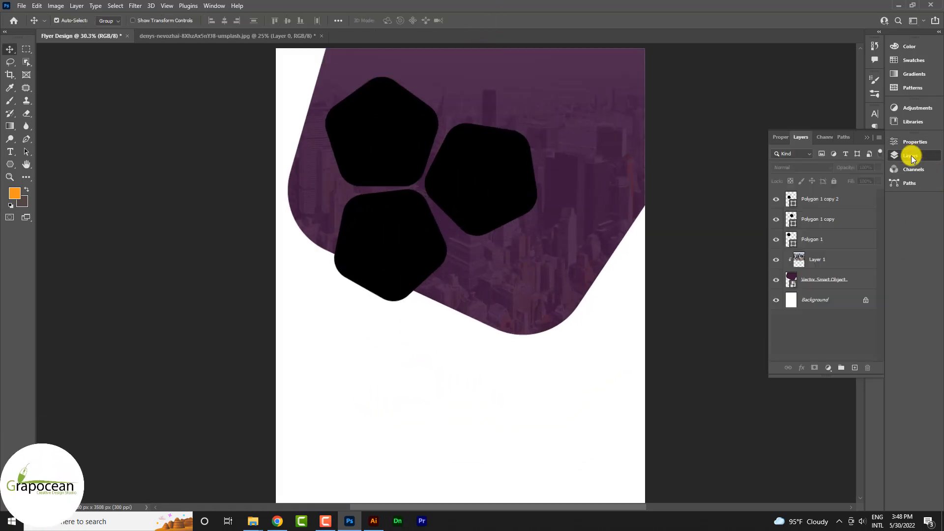
{"action": "left_click", "coordinate": [825, 242]}
{"action": "left_click", "coordinate": [826, 217]}
{"action": "left_click", "coordinate": [367, 142]}
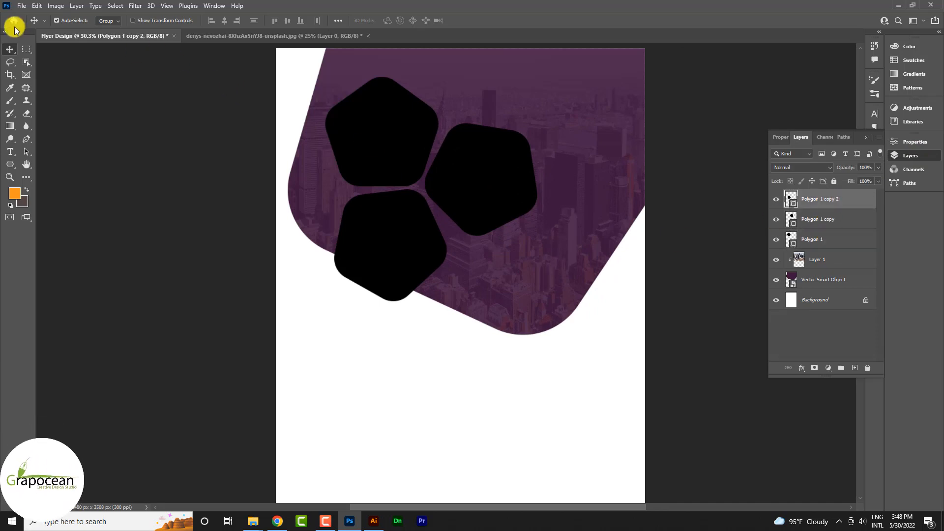
{"action": "left_click", "coordinate": [21, 6]}
{"action": "left_click", "coordinate": [17, 29]}
- Open the five office photos together from the corporate flyer design folder
{"action": "left_click", "coordinate": [302, 97]}
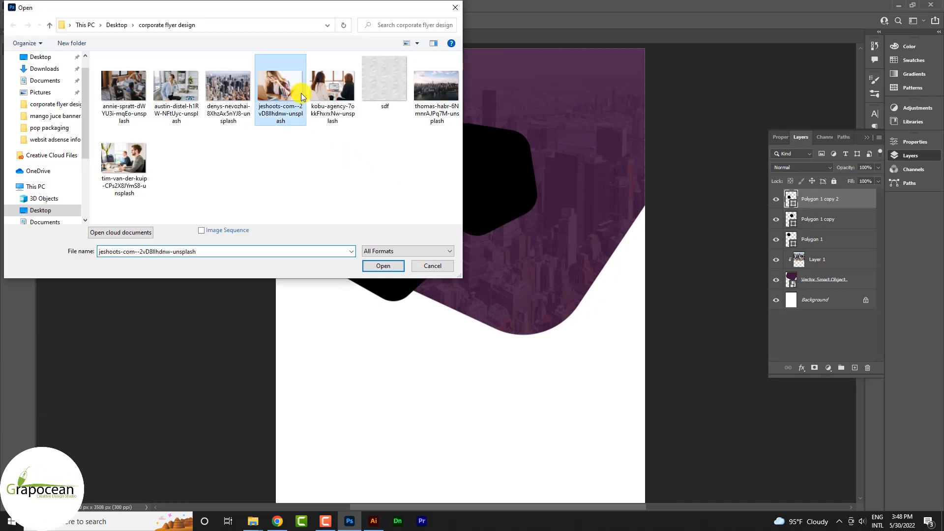
{"action": "left_click", "coordinate": [331, 88], "text": "ctrl"}
{"action": "left_click", "coordinate": [131, 94], "text": "ctrl"}
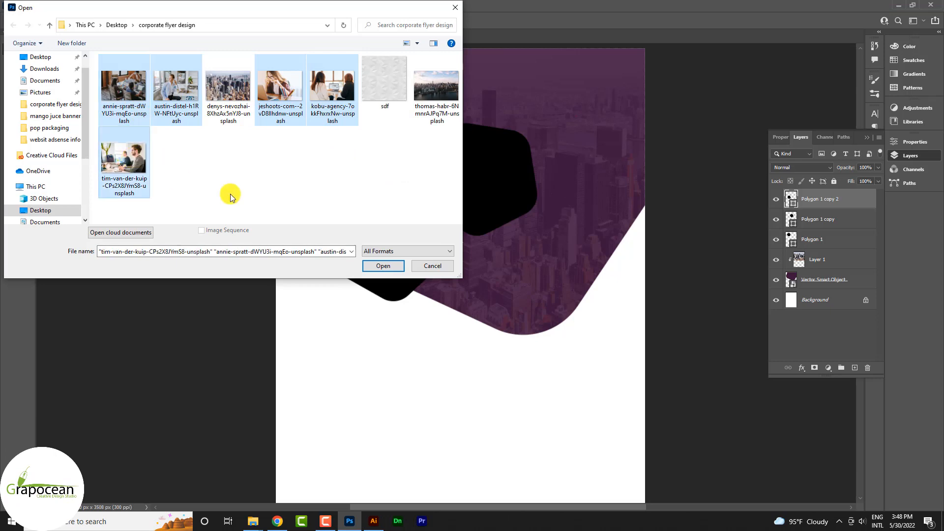
{"action": "left_click", "coordinate": [383, 266]}
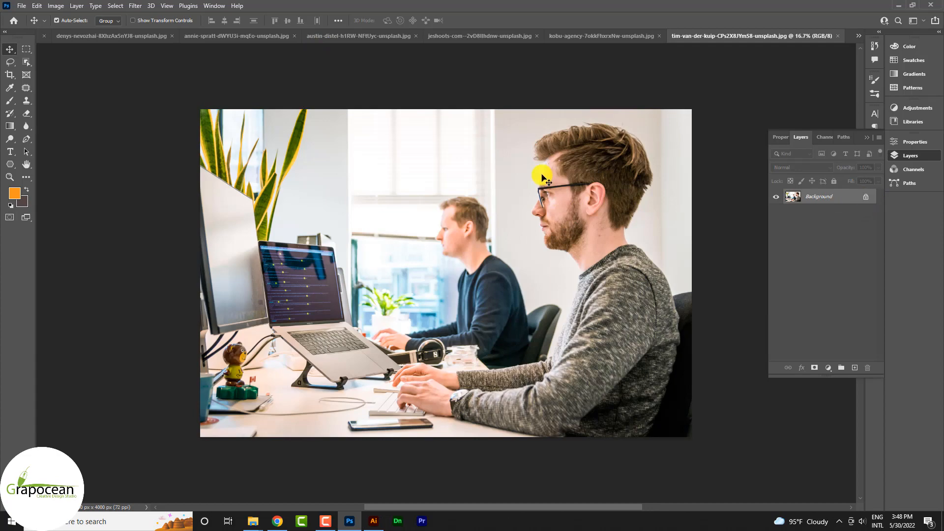
- Unlock the office photo's background layer and switch between it and the flyer
{"action": "left_click", "coordinate": [865, 196]}
{"action": "left_click_drag", "start_coordinate": [538, 158], "coordinate": [50, 37]}
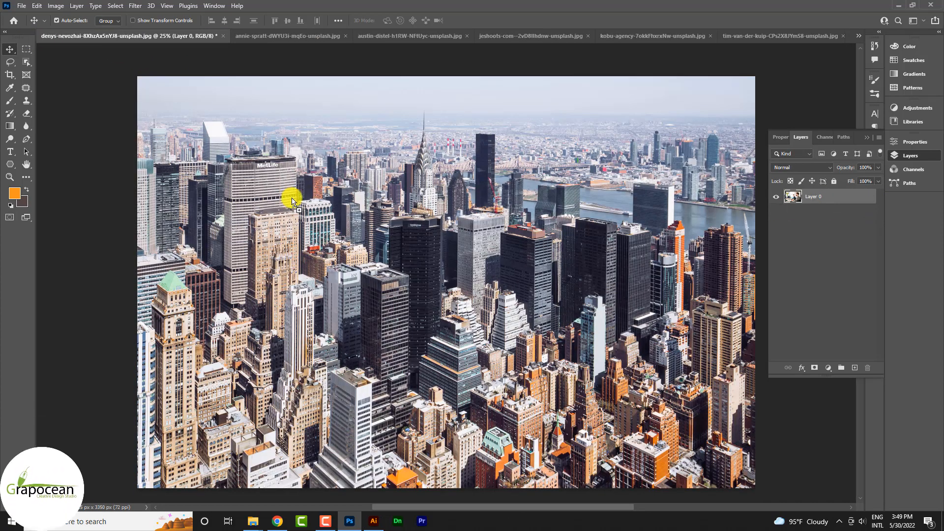
{"action": "left_click_drag", "start_coordinate": [292, 201], "coordinate": [294, 200]}
{"action": "left_click", "coordinate": [856, 36]}
{"action": "left_click", "coordinate": [768, 38]}
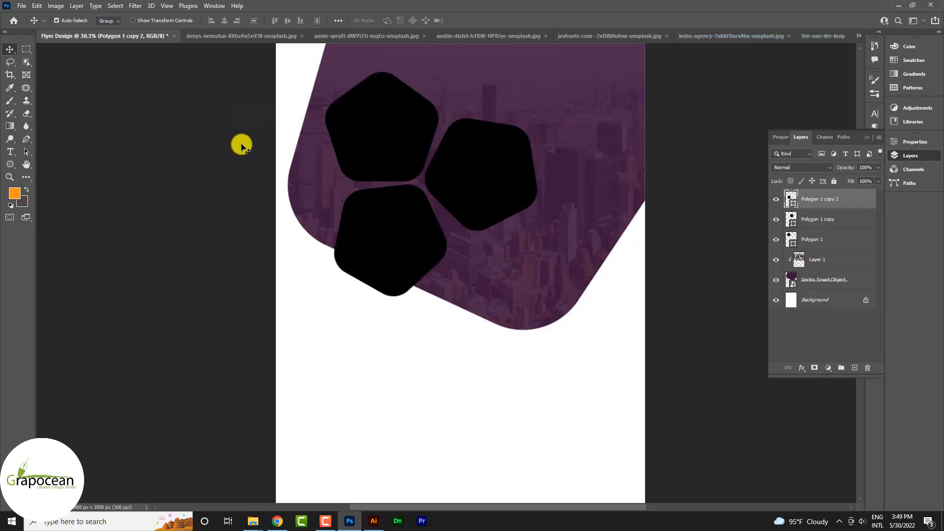
{"action": "left_click", "coordinate": [271, 35]}
- Bring the office photo into the flyer, clip it to the top pentagon, and shrink it to about 23%
{"action": "left_click_drag", "start_coordinate": [409, 181], "coordinate": [485, 198]}
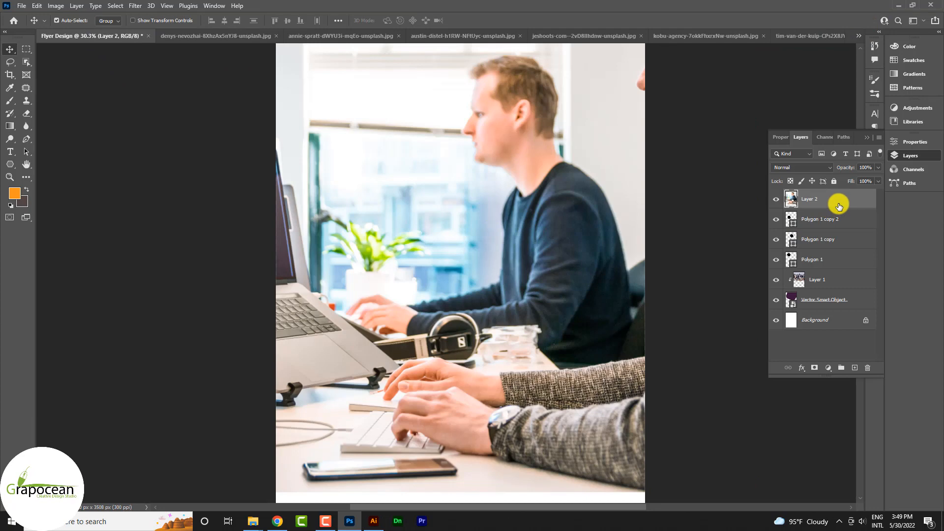
{"action": "left_click_drag", "start_coordinate": [835, 233], "coordinate": [836, 230]}
{"action": "right_click", "coordinate": [839, 219]}
{"action": "left_click", "coordinate": [792, 284]}
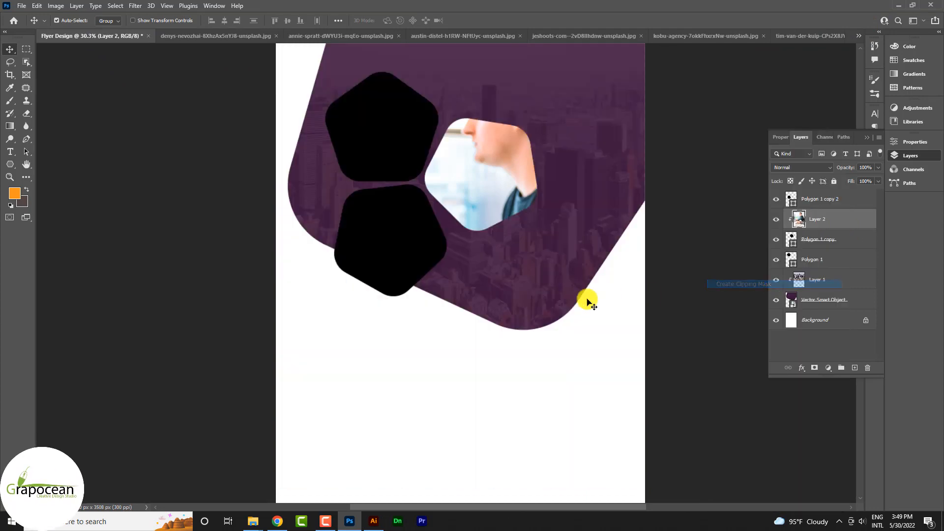
{"action": "scroll", "coordinate": [583, 299], "scroll_direction": "down", "scroll_amount": 2}
{"action": "key", "text": "ctrl+t"}
{"action": "left_click_drag", "start_coordinate": [753, 394], "coordinate": [551, 322]}
{"action": "scroll", "coordinate": [537, 271], "scroll_direction": "up", "scroll_amount": 2}
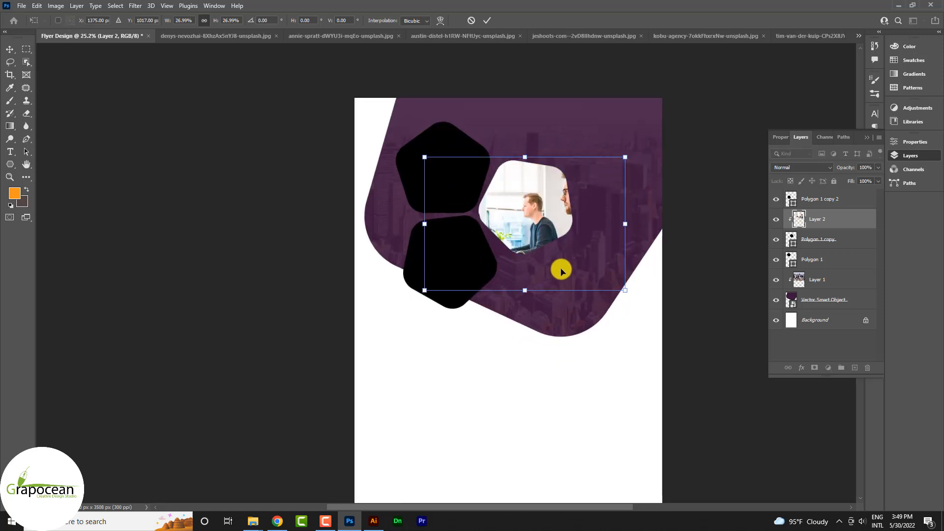
{"action": "left_click_drag", "start_coordinate": [561, 268], "coordinate": [529, 263]}
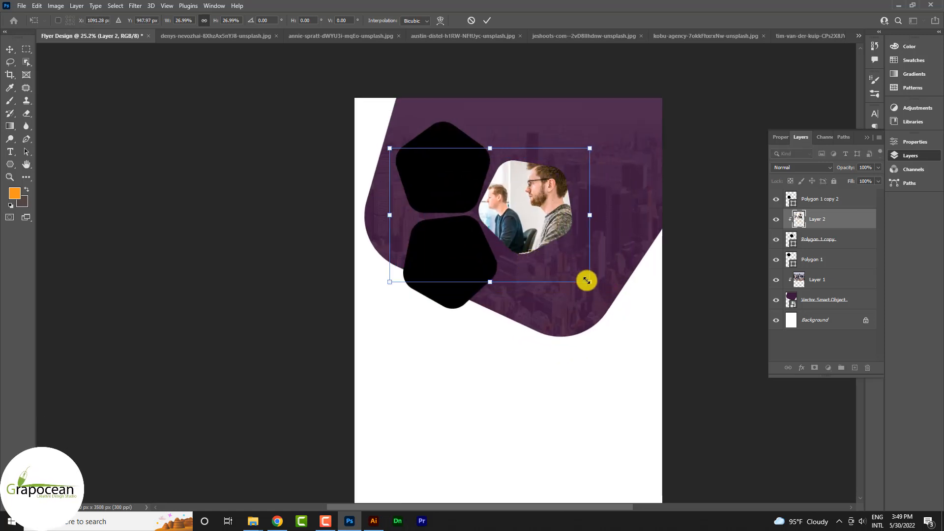
{"action": "left_click_drag", "start_coordinate": [587, 281], "coordinate": [576, 277]}
{"action": "left_click", "coordinate": [487, 21]}
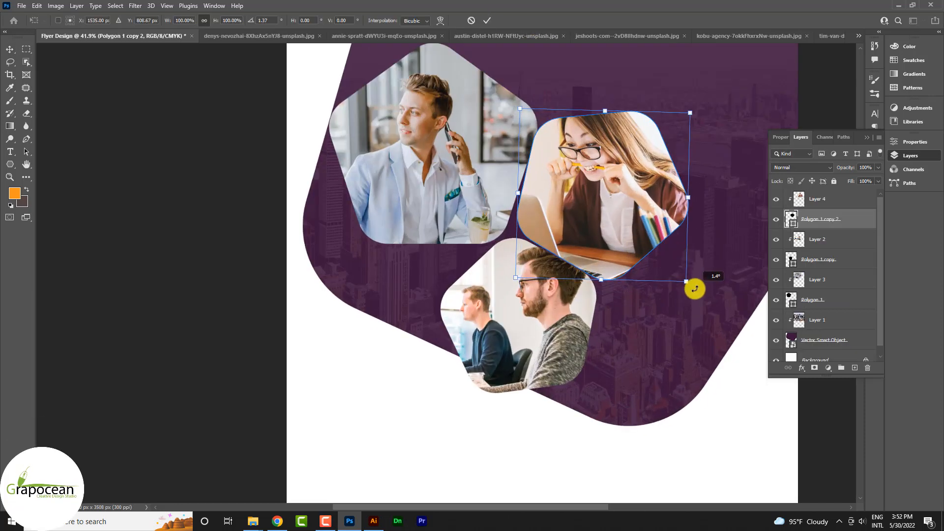
- Tilt the woman's pentagon a few degrees and check the lower photo's rotation
{"action": "left_click_drag", "start_coordinate": [695, 288], "coordinate": [681, 292]}
{"action": "left_click", "coordinate": [486, 20]}
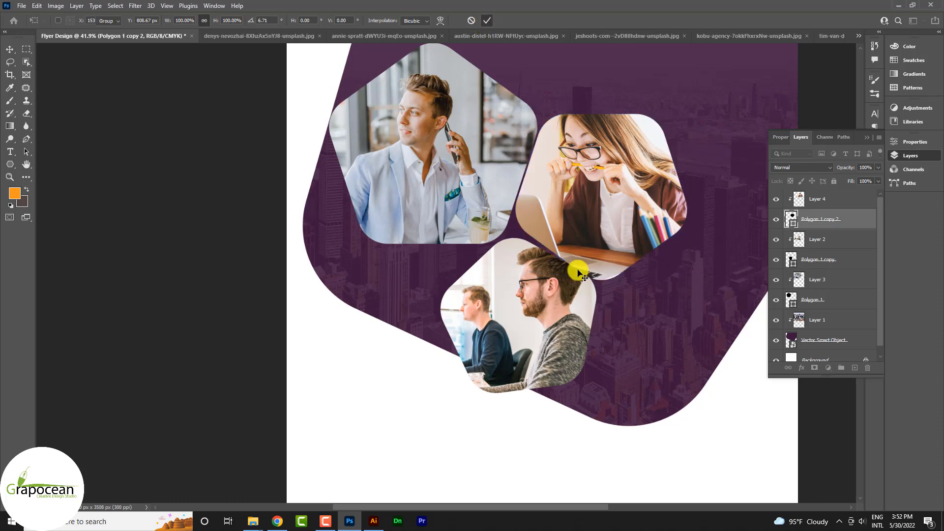
{"action": "left_click", "coordinate": [517, 305]}
{"action": "key", "text": "ctrl+t"}
{"action": "left_click_drag", "start_coordinate": [640, 416], "coordinate": [652, 444]}
{"action": "key", "text": "ctrl+z"}
{"action": "left_click", "coordinate": [489, 21]}
- Move the lower pentagon and its photo up and to the left
{"action": "left_click", "coordinate": [820, 266], "text": "shift"}
{"action": "key", "text": "ctrl+t"}
{"action": "left_click_drag", "start_coordinate": [512, 363], "coordinate": [507, 354]}
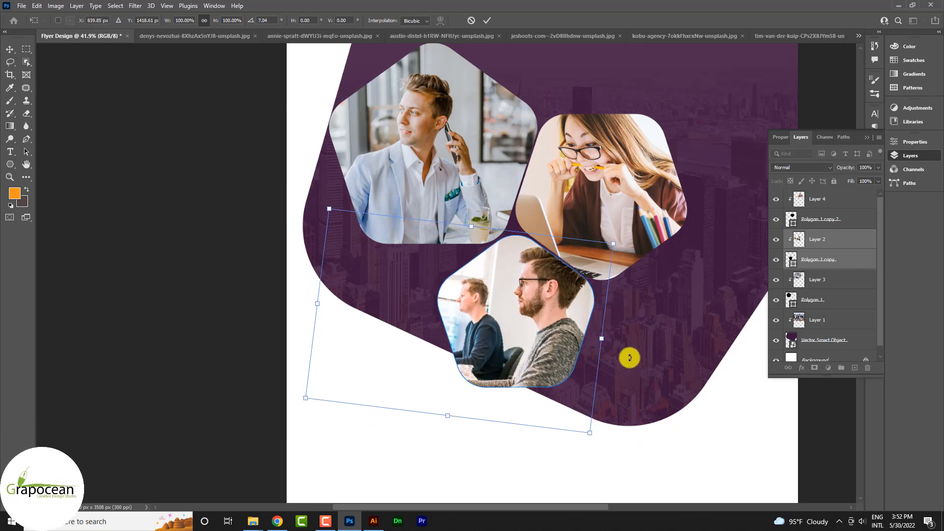
{"action": "left_click", "coordinate": [487, 20]}
{"action": "scroll", "coordinate": [540, 316], "scroll_direction": "down", "scroll_amount": 3}
{"action": "left_click", "coordinate": [568, 432]}
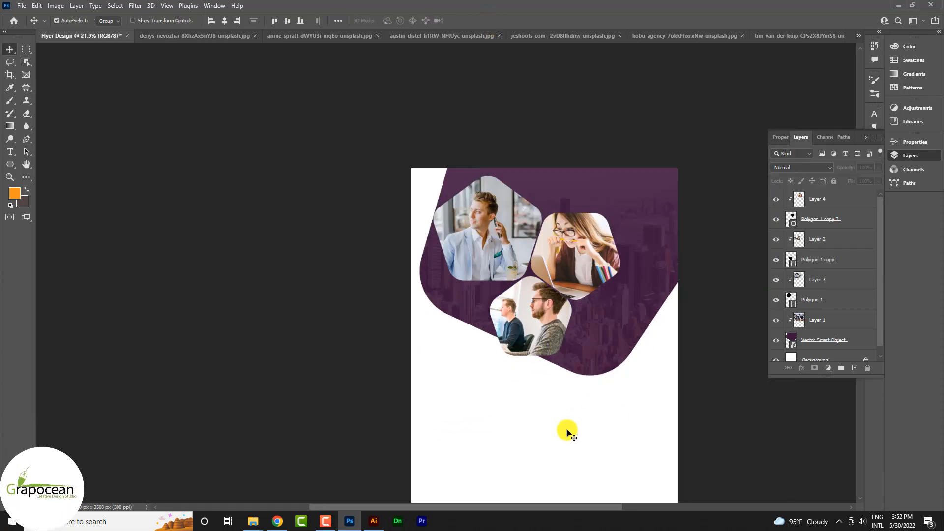
- Add a white stroke of about 8 px to the Polygon 1 layer as a layer style
{"action": "scroll", "coordinate": [539, 270], "scroll_direction": "up", "scroll_amount": 3}
{"action": "left_click", "coordinate": [493, 189], "text": "ctrl"}
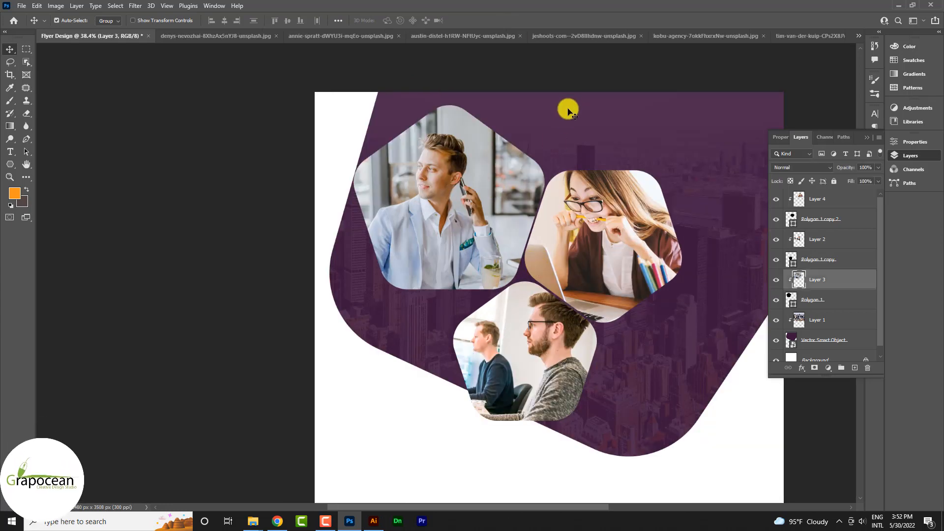
{"action": "left_click", "coordinate": [558, 120], "text": "ctrl"}
{"action": "left_click", "coordinate": [822, 278]}
{"action": "right_click", "coordinate": [812, 296]}
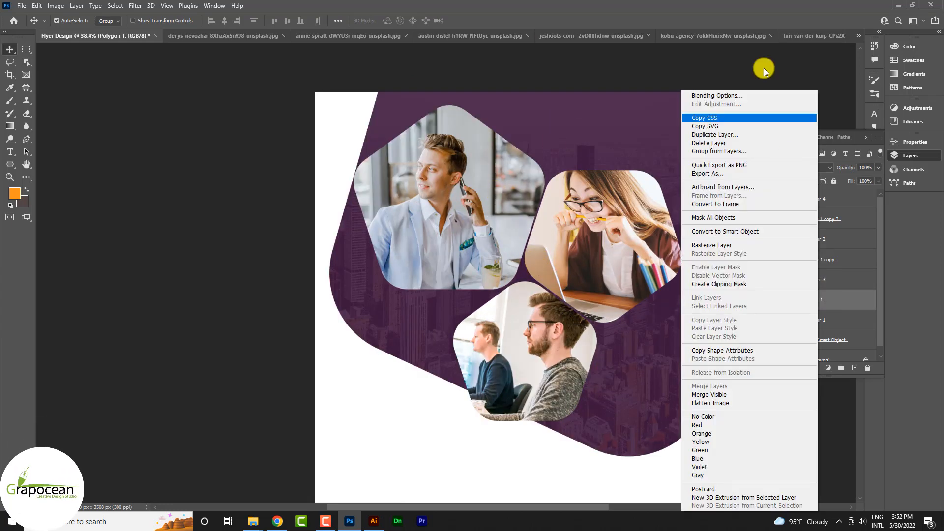
{"action": "left_click", "coordinate": [752, 95]}
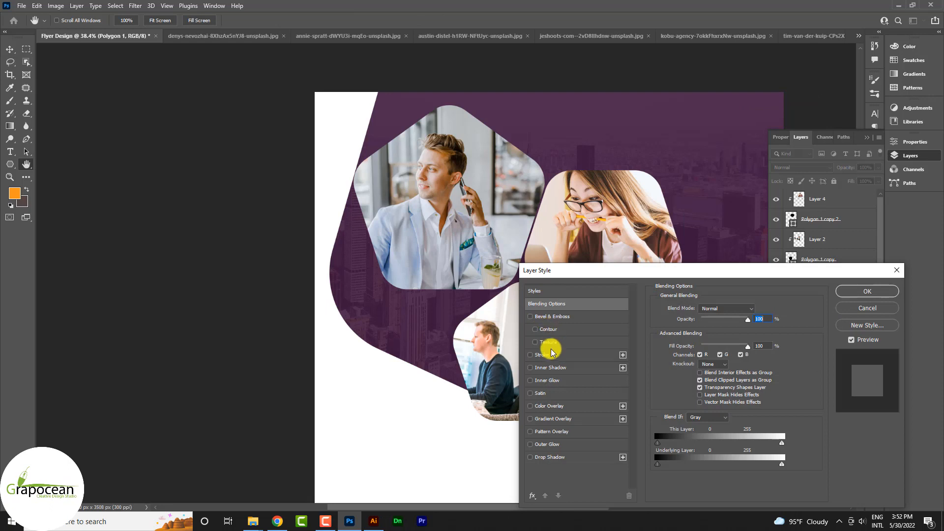
{"action": "left_click", "coordinate": [542, 354]}
{"action": "left_click_drag", "start_coordinate": [696, 308], "coordinate": [697, 315]}
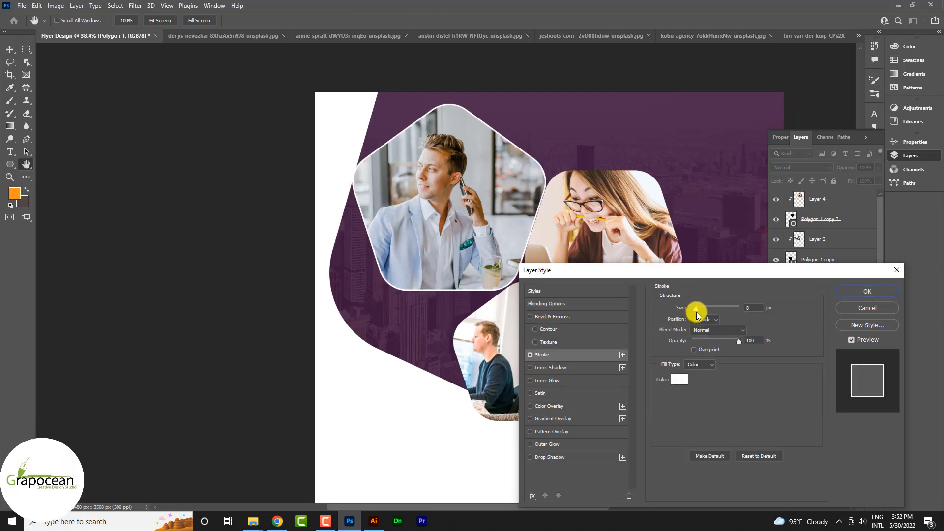
{"action": "left_click", "coordinate": [868, 291]}
- Select the Layer 4 photo and then Layer 1
{"action": "left_click", "coordinate": [605, 291]}
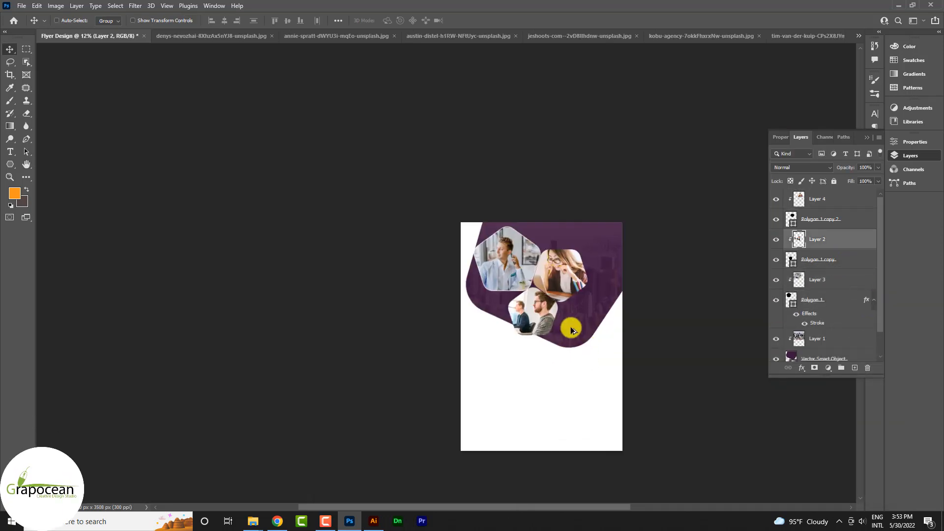
{"action": "scroll", "coordinate": [570, 328], "scroll_direction": "up", "scroll_amount": 3}
{"action": "left_click", "coordinate": [595, 329]}
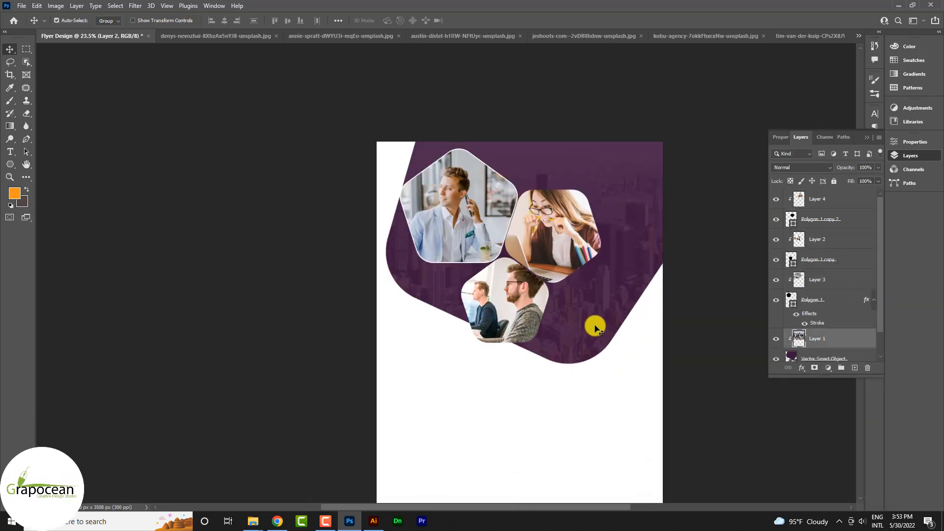
- Duplicate the purple city shape, move the original above Layer 1, and rotate it
{"action": "left_click", "coordinate": [839, 357]}
{"action": "key", "text": "ctrl+j"}
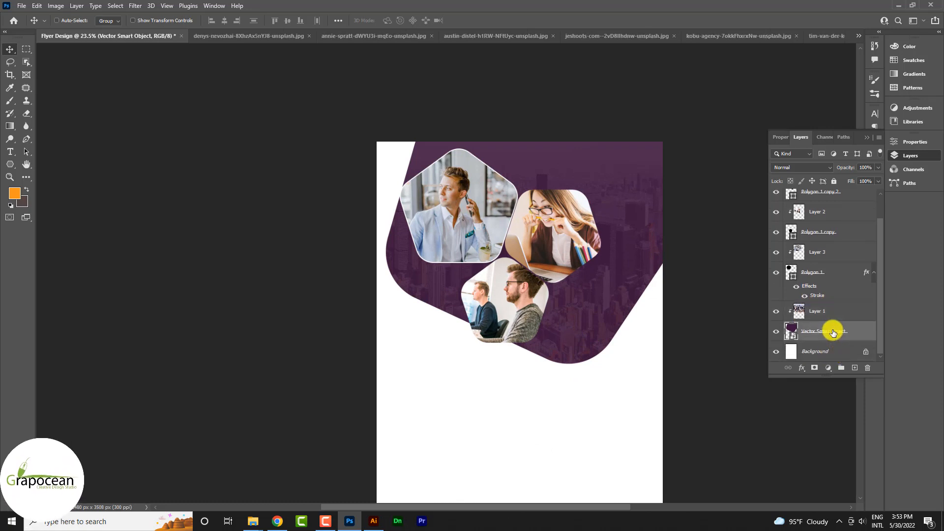
{"action": "left_click", "coordinate": [831, 352]}
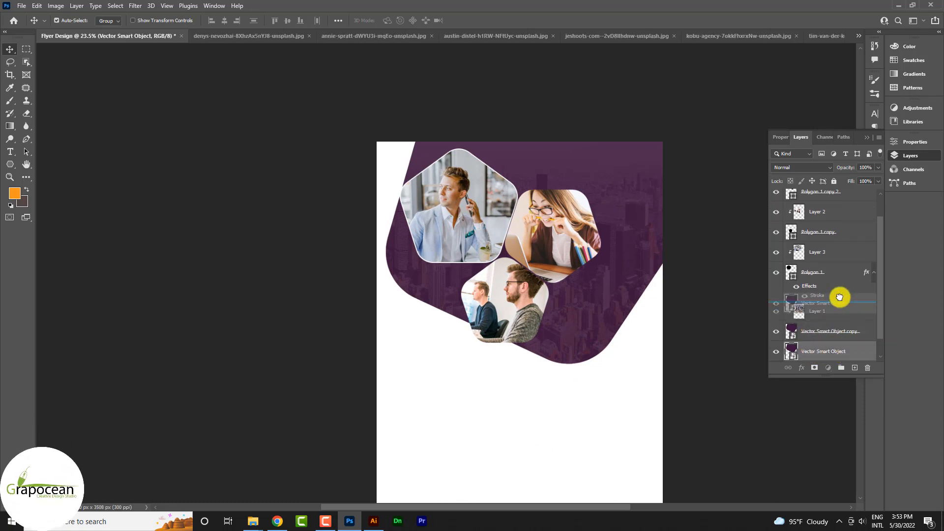
{"action": "left_click_drag", "start_coordinate": [839, 297], "coordinate": [839, 300]}
{"action": "key", "text": "ctrl+t"}
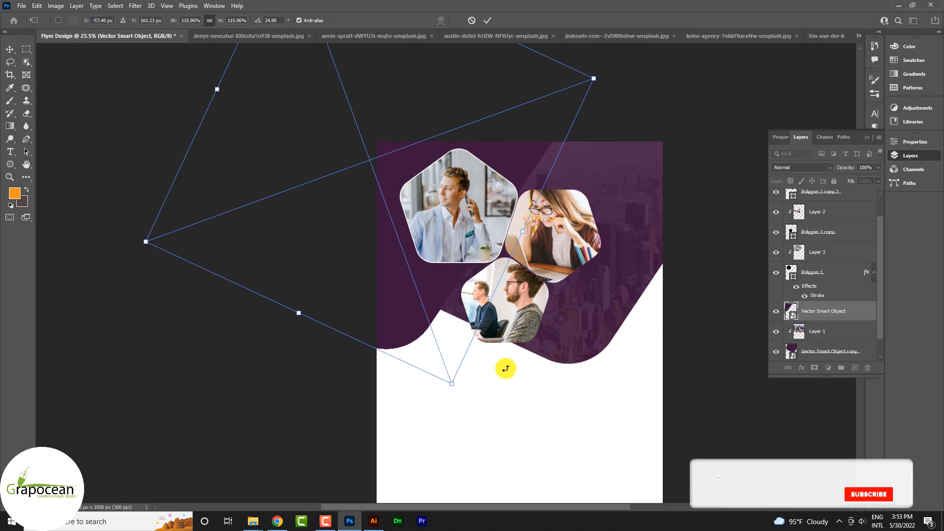
{"action": "left_click", "coordinate": [488, 20]}
{"action": "right_click", "coordinate": [826, 311]}
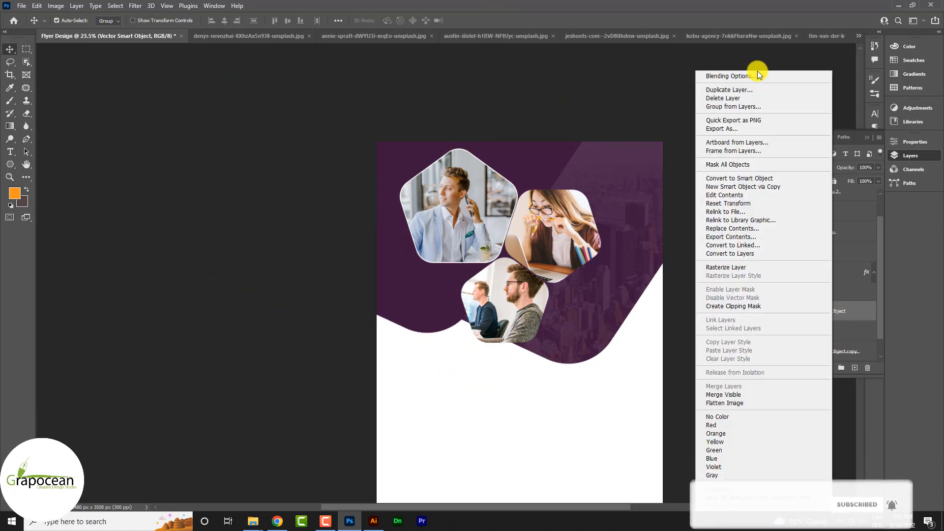
- Apply an orange #D99E30 Color Overlay to the rotated city shape layer
{"action": "left_click", "coordinate": [759, 73]}
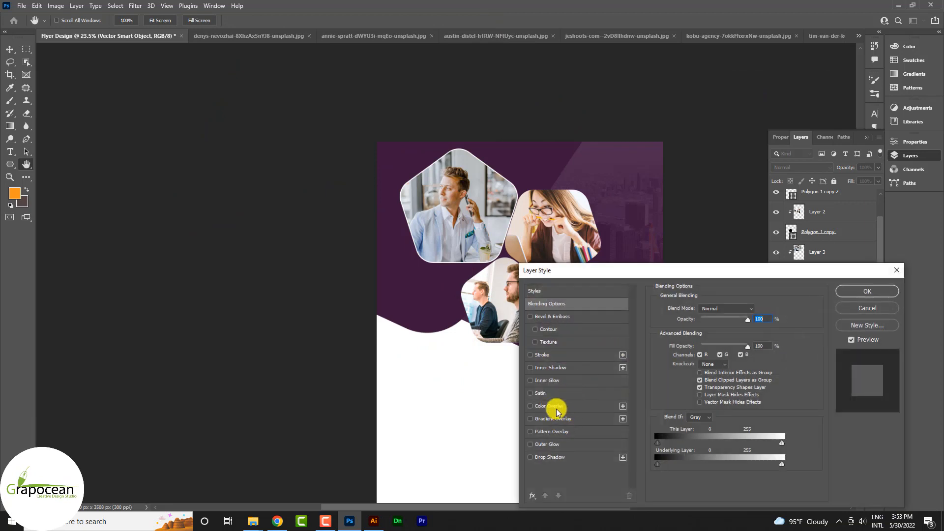
{"action": "left_click", "coordinate": [557, 409]}
{"action": "left_click", "coordinate": [759, 311]}
{"action": "type", "text": "D99E30"}
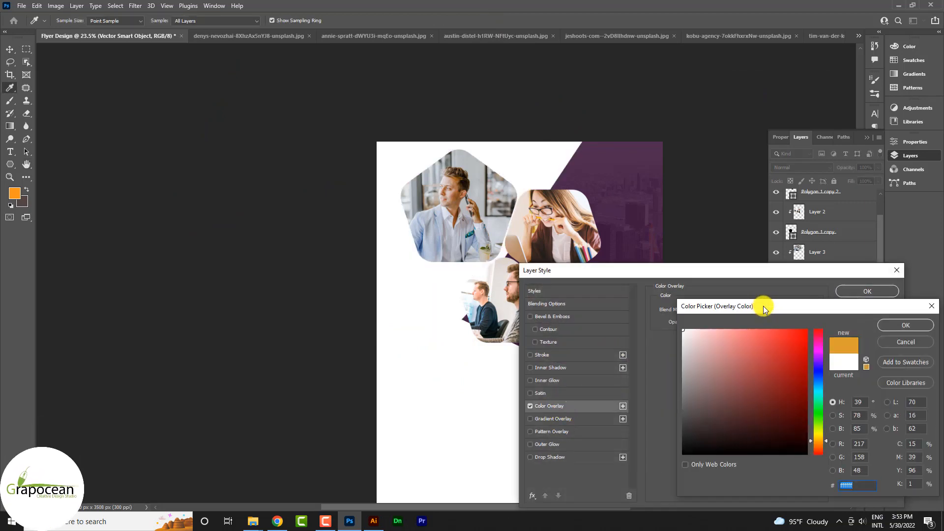
{"action": "left_click", "coordinate": [891, 323]}
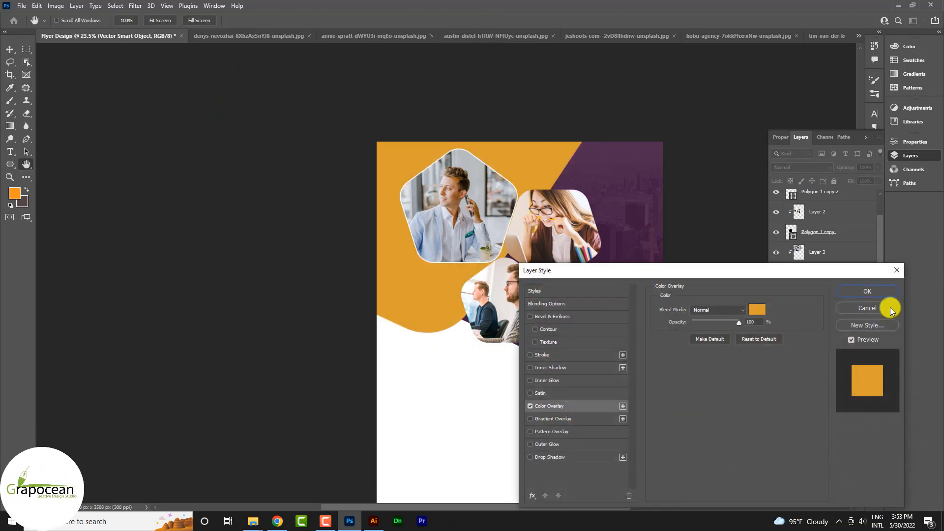
{"action": "left_click", "coordinate": [867, 291]}
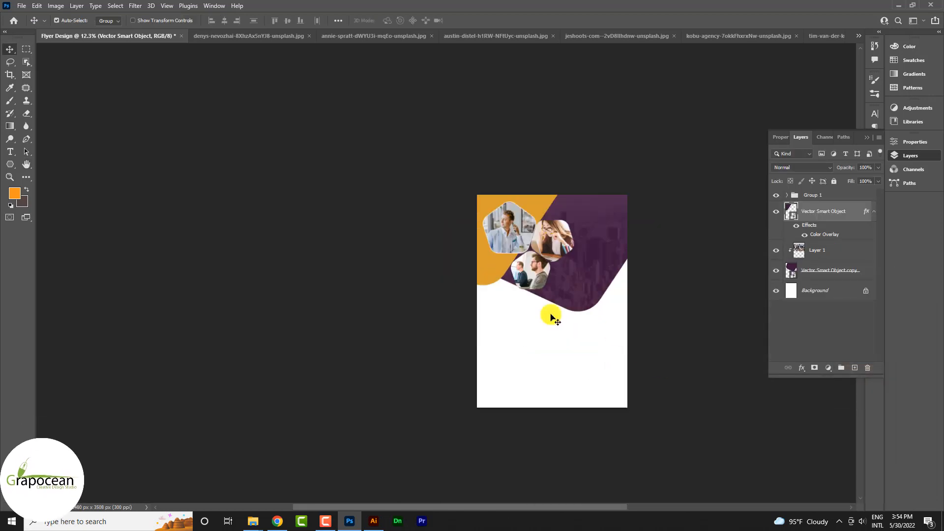
- Shift the orange shape down and right, keeping Normal blending after trying Lighten
{"action": "scroll", "coordinate": [548, 316], "scroll_direction": "up", "scroll_amount": 2}
{"action": "left_click_drag", "start_coordinate": [492, 274], "coordinate": [518, 298]}
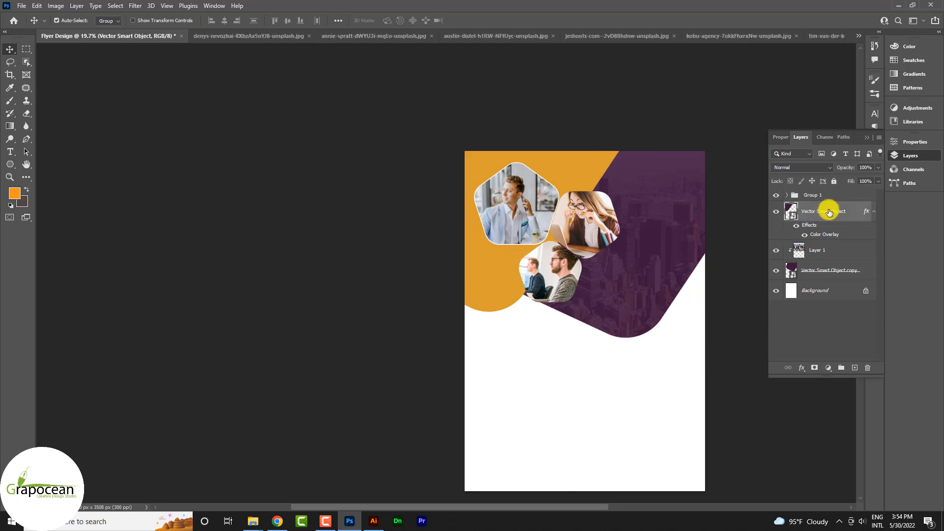
{"action": "left_click", "coordinate": [801, 167]}
{"action": "left_click", "coordinate": [805, 241]}
{"action": "right_click", "coordinate": [835, 209]}
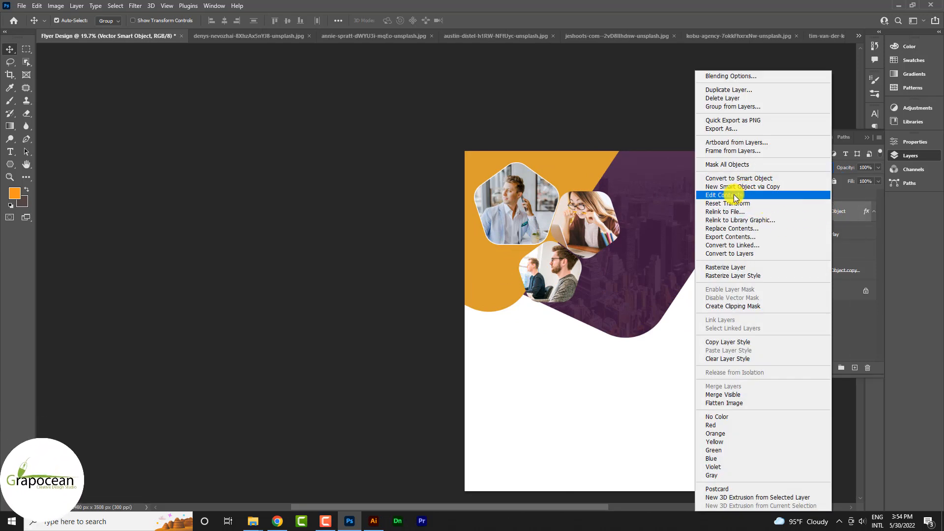
{"action": "left_click", "coordinate": [738, 267]}
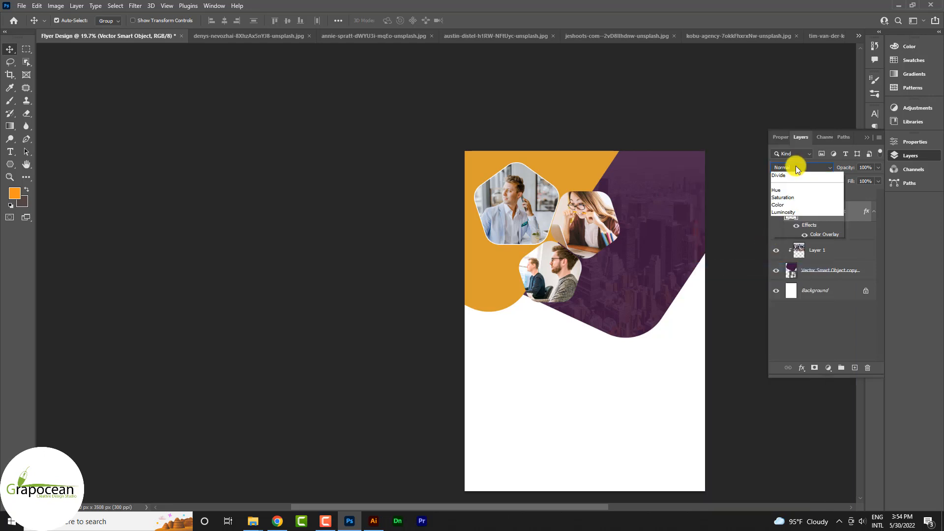
{"action": "left_click", "coordinate": [752, 294]}
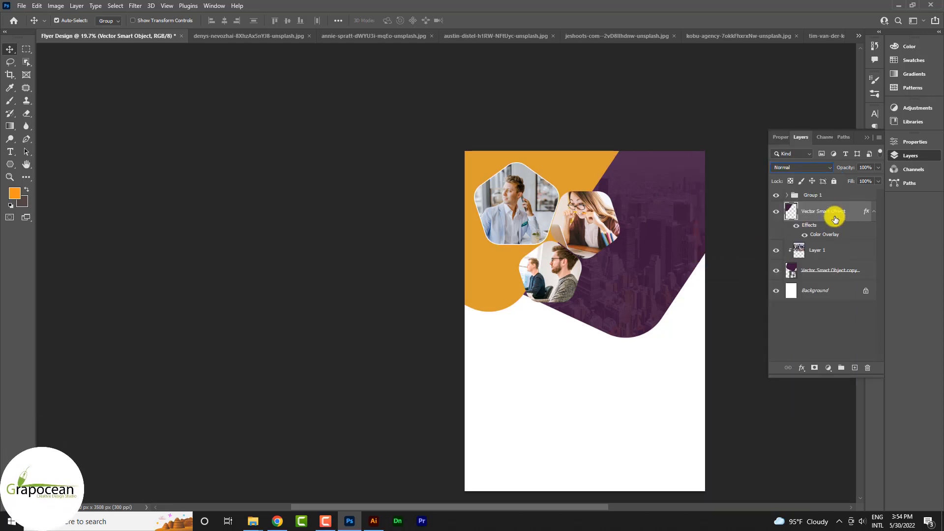
- Rasterize the orange layer's style and set its blend mode to Darker Color
{"action": "right_click", "coordinate": [835, 218]}
{"action": "left_click", "coordinate": [748, 253]}
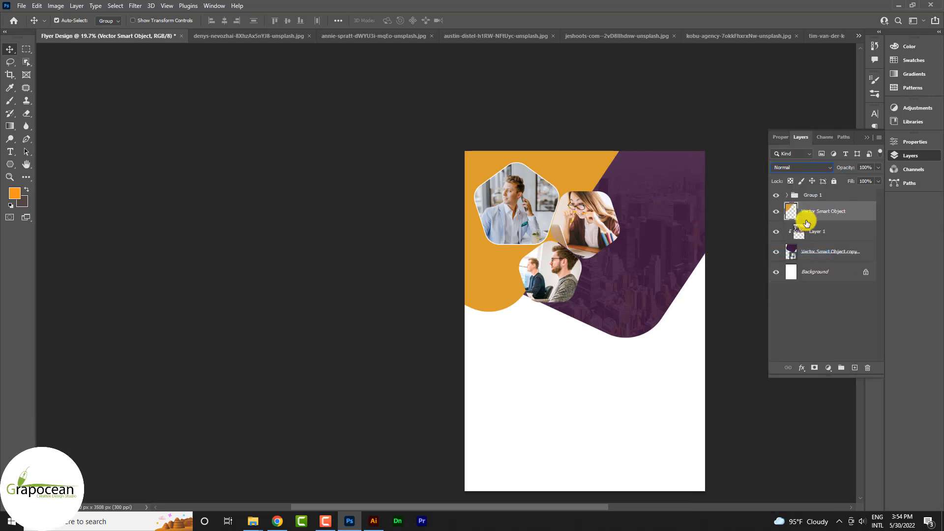
{"action": "left_click", "coordinate": [798, 168]}
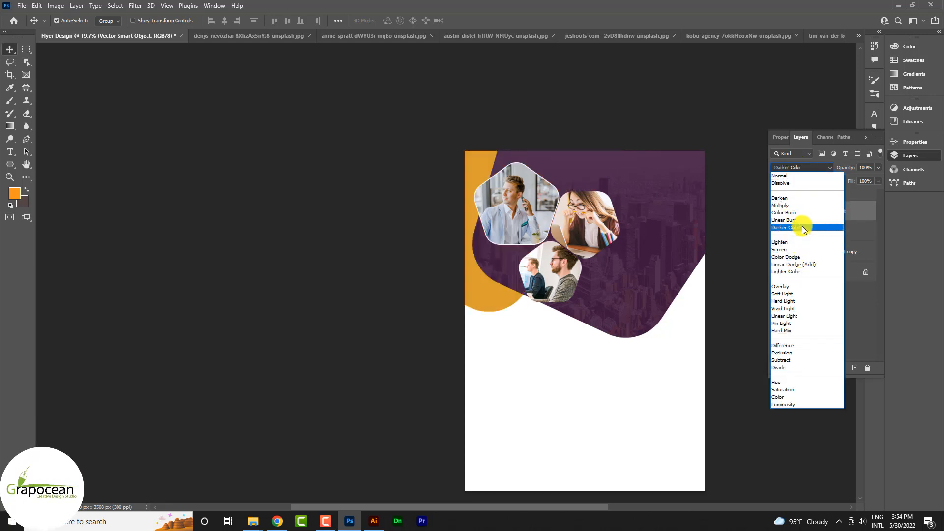
{"action": "left_click", "coordinate": [803, 228]}
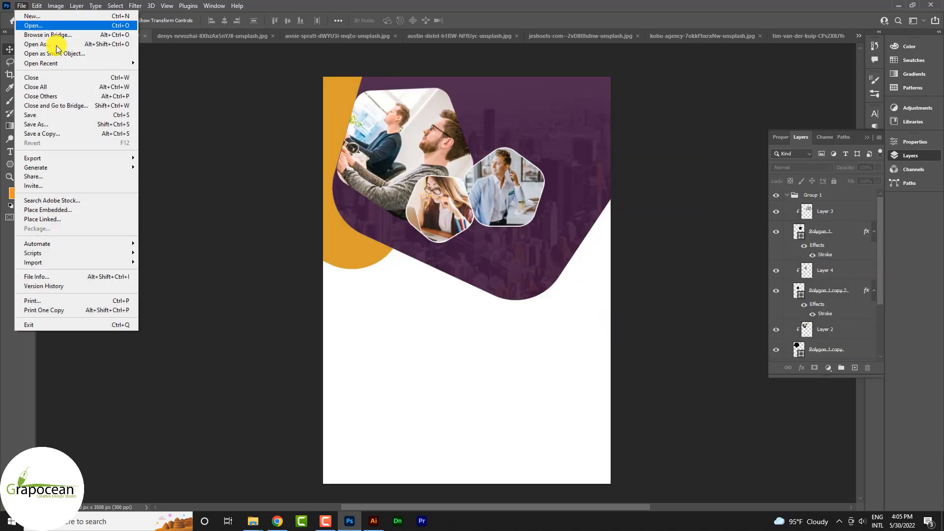
{"action": "left_click", "coordinate": [66, 40]}
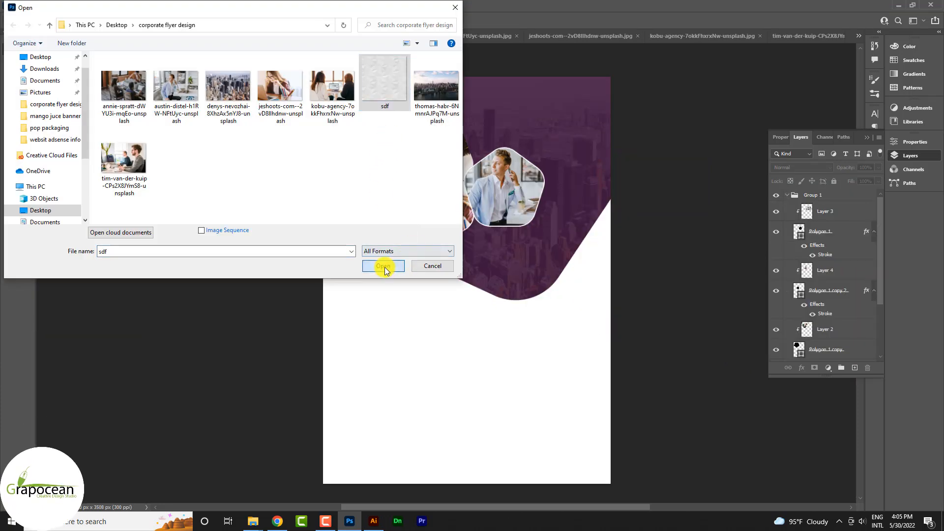
- Open the sdf texture image and bring it into the Flyer Design document
{"action": "left_click", "coordinate": [384, 266]}
{"action": "left_click_drag", "start_coordinate": [499, 198], "coordinate": [203, 36]}
{"action": "left_click_drag", "start_coordinate": [282, 191], "coordinate": [283, 190]}
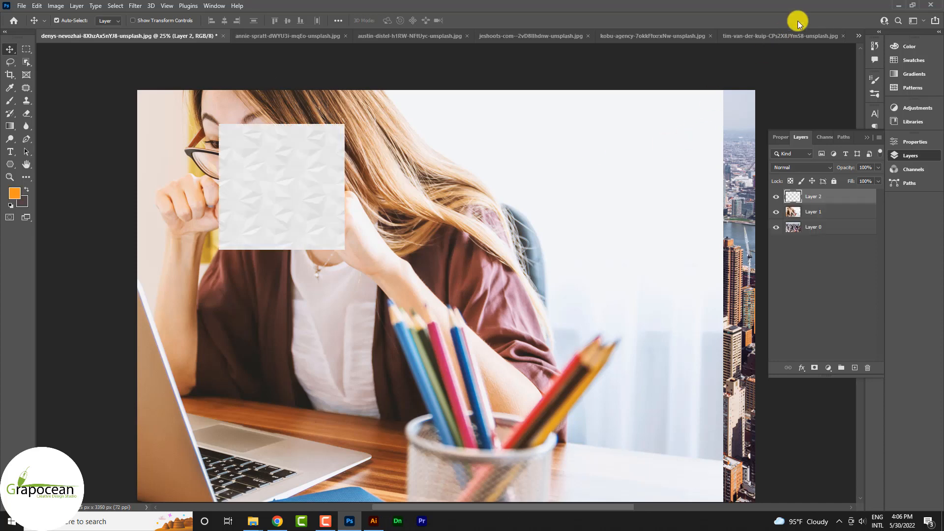
{"action": "left_click", "coordinate": [856, 38]}
{"action": "left_click", "coordinate": [774, 37]}
{"action": "left_click", "coordinate": [224, 40]}
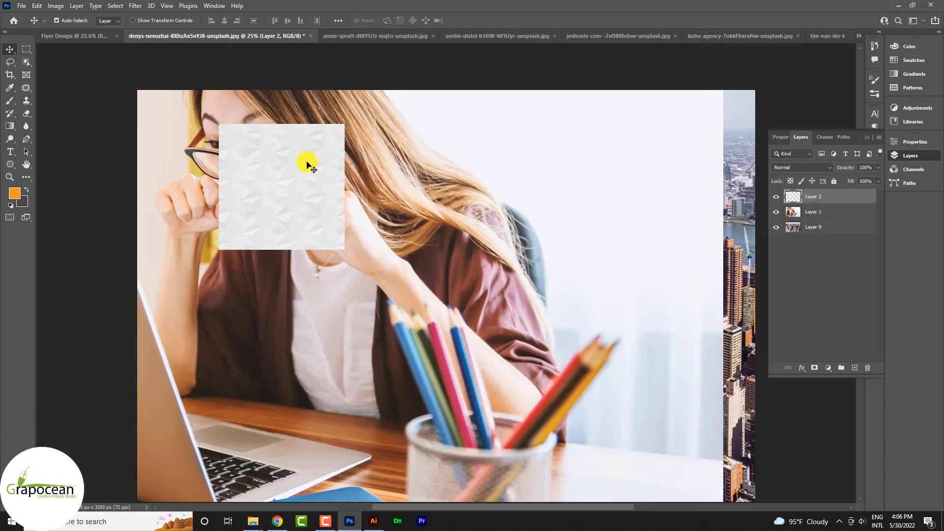
{"action": "left_click_drag", "start_coordinate": [307, 161], "coordinate": [351, 249]}
{"action": "left_click_drag", "start_coordinate": [842, 204], "coordinate": [836, 269]}
- Scale and position the texture to cover the flyer's top-left area, lower in the stack
{"action": "key", "text": "ctrl+t"}
{"action": "left_click_drag", "start_coordinate": [359, 227], "coordinate": [318, 115]}
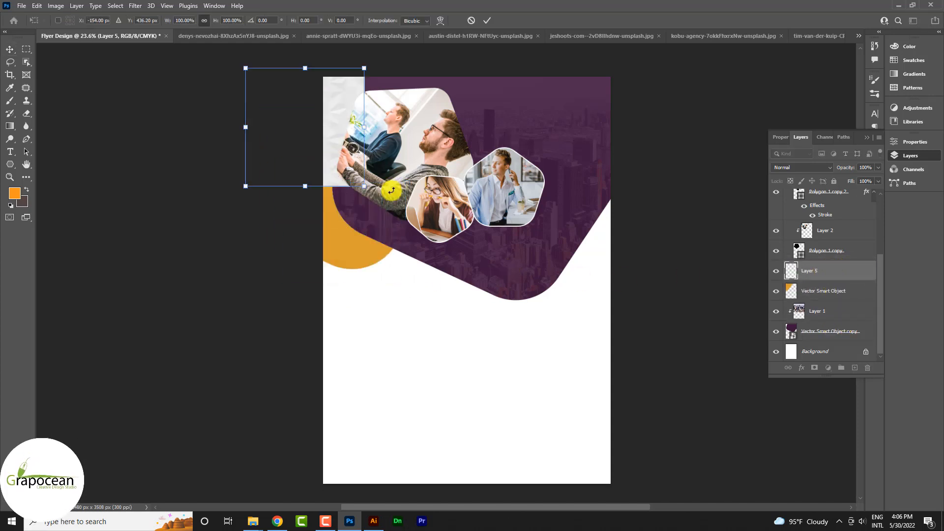
{"action": "left_click_drag", "start_coordinate": [370, 186], "coordinate": [457, 261]}
{"action": "left_click", "coordinate": [487, 20]}
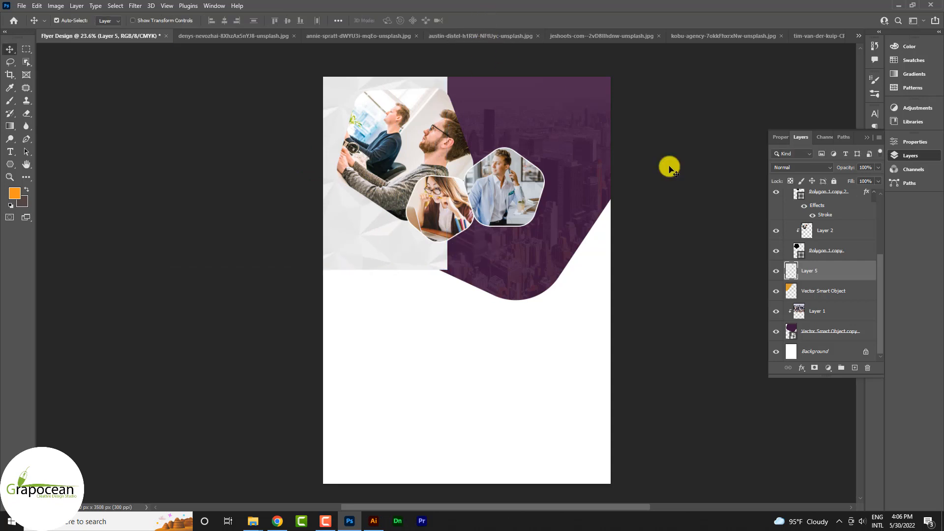
{"action": "mouse_move", "coordinate": [835, 270]}
{"action": "left_mouse_down"}
{"action": "mouse_move", "coordinate": [825, 328]}
{"action": "mouse_move", "coordinate": [834, 271]}
{"action": "left_mouse_up"}
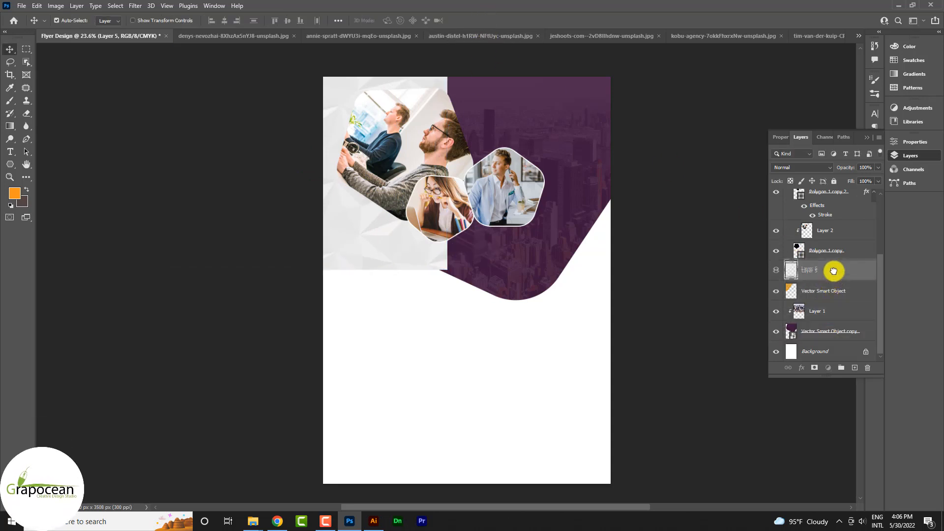
- Return the orange shape to Normal, place it below the purple shape, and clip the texture to it
{"action": "right_click", "coordinate": [831, 293]}
{"action": "left_click", "coordinate": [799, 172]}
{"action": "left_click", "coordinate": [801, 169]}
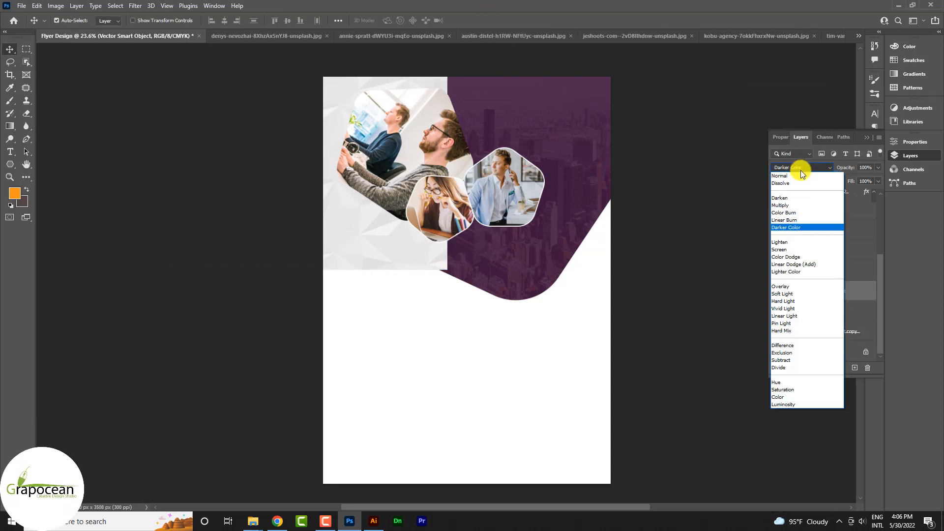
{"action": "left_click", "coordinate": [792, 169]}
{"action": "left_click_drag", "start_coordinate": [836, 292], "coordinate": [823, 321]}
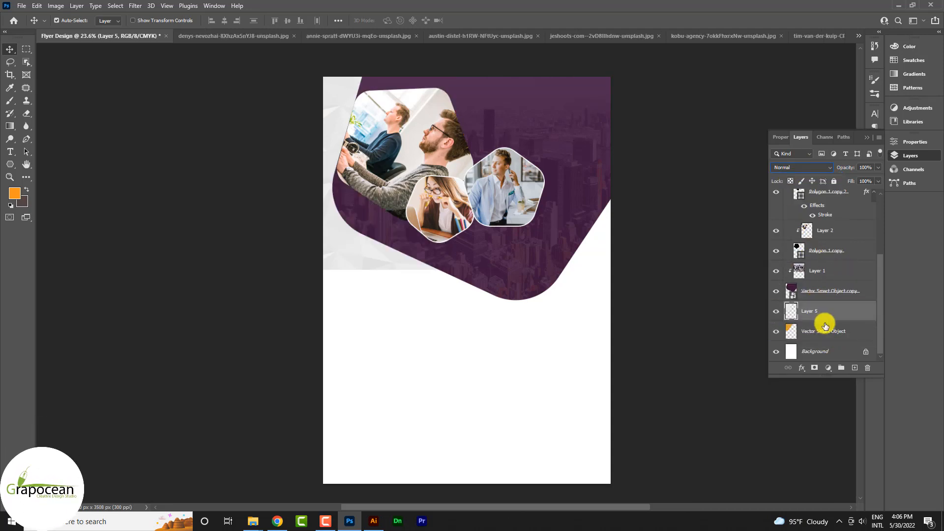
{"action": "right_click", "coordinate": [830, 311]}
{"action": "left_click", "coordinate": [748, 284]}
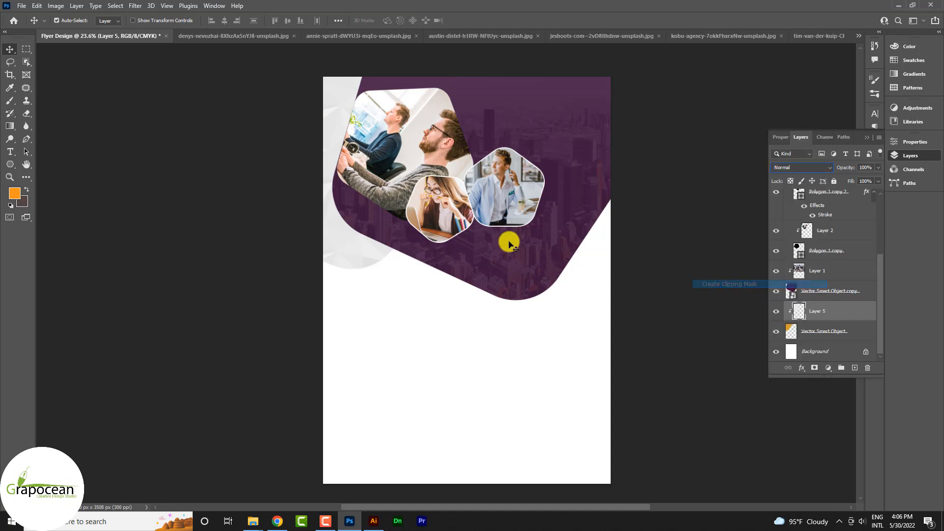
{"action": "scroll", "coordinate": [548, 308], "scroll_direction": "down", "scroll_amount": 1}
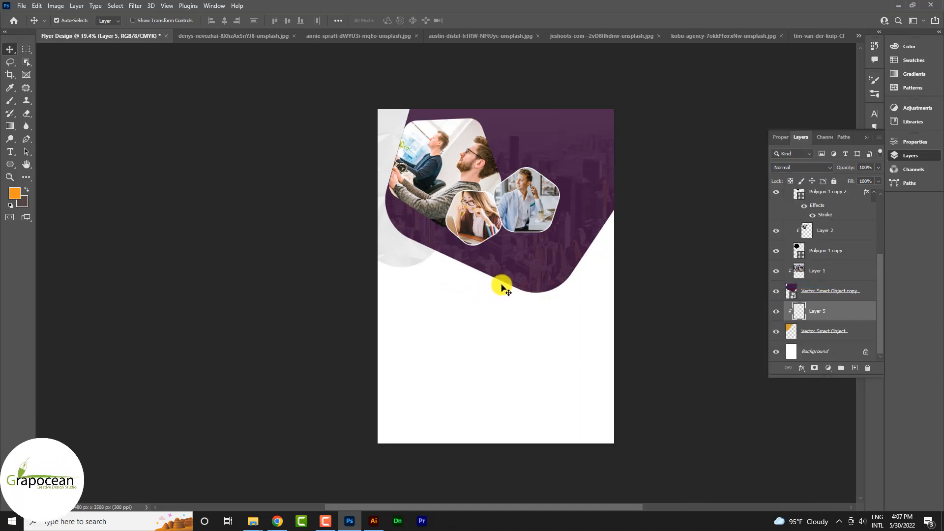
- Duplicate the purple city shape and shift the lower copy downward
{"action": "left_click", "coordinate": [866, 292]}
{"action": "key", "text": "ctrl+j"}
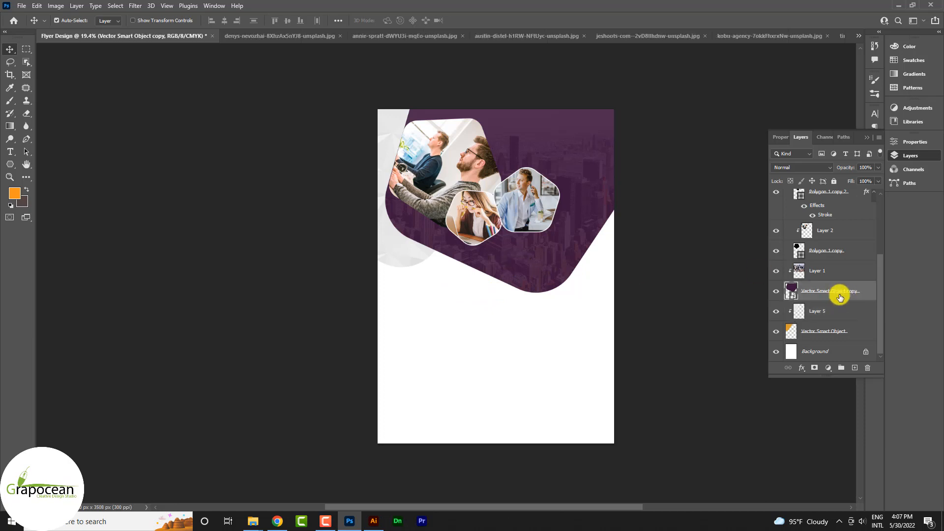
{"action": "left_click", "coordinate": [844, 317]}
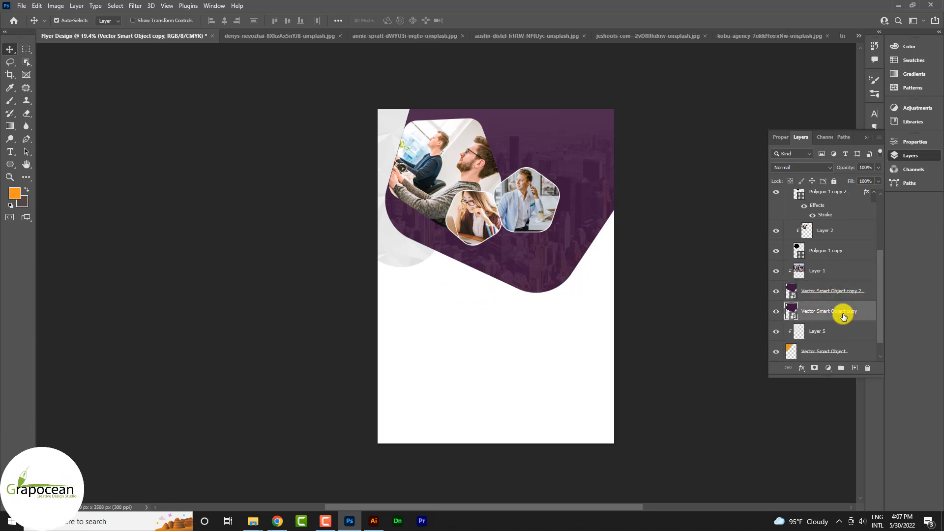
{"action": "left_click_drag", "start_coordinate": [594, 326], "coordinate": [545, 332]}
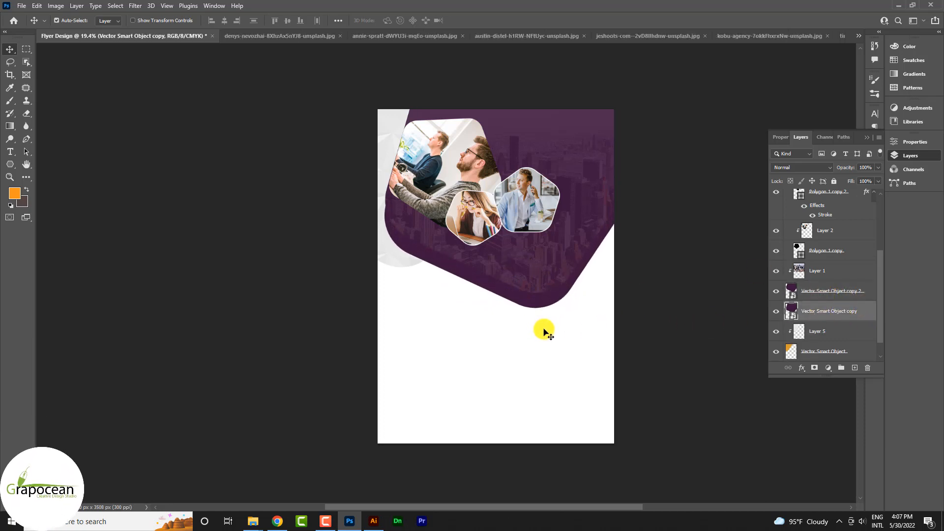
- Give the top purple shape a Linear Burn drop shadow at 8% opacity and 135° angle
{"action": "right_click", "coordinate": [851, 291]}
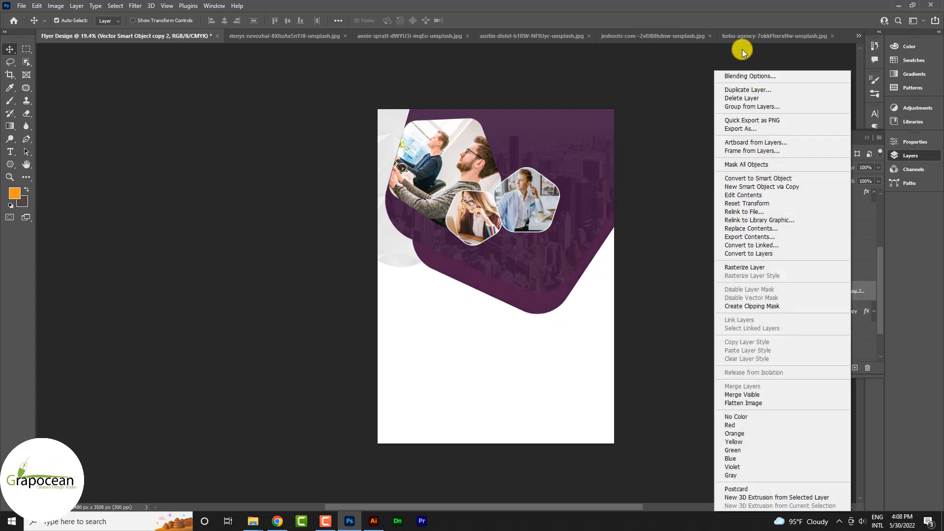
{"action": "left_click", "coordinate": [753, 77]}
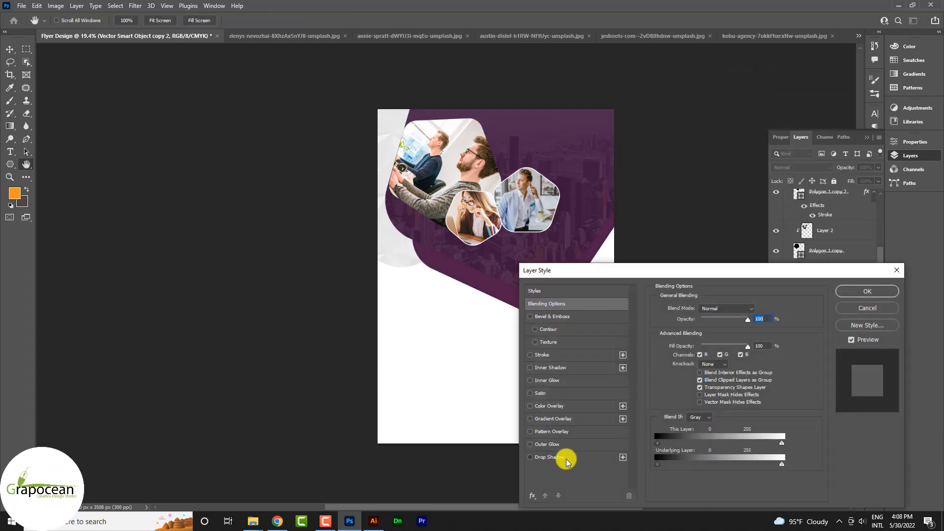
{"action": "left_click", "coordinate": [560, 457]}
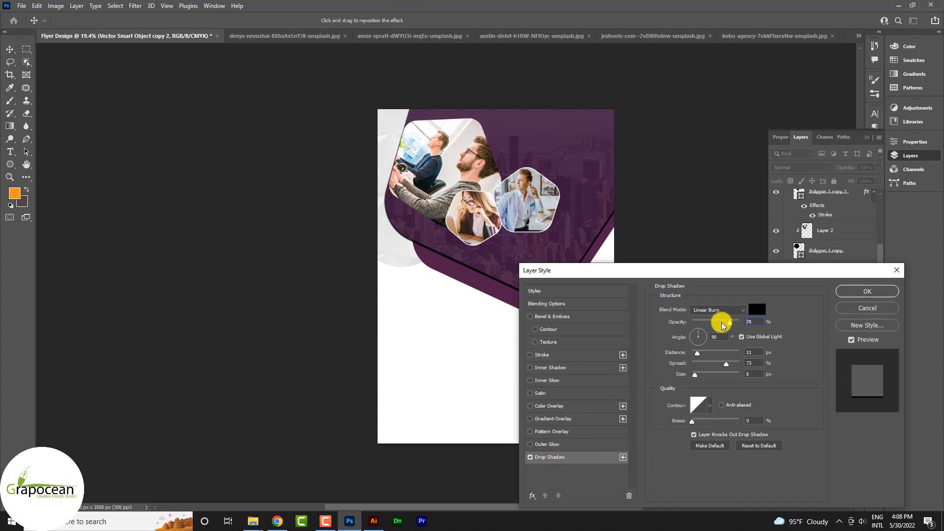
{"action": "mouse_move", "coordinate": [704, 354]}
{"action": "left_mouse_down"}
{"action": "mouse_move", "coordinate": [730, 363]}
{"action": "mouse_move", "coordinate": [698, 373]}
{"action": "mouse_move", "coordinate": [716, 352]}
{"action": "left_mouse_up"}
{"action": "mouse_move", "coordinate": [718, 322]}
{"action": "left_mouse_down"}
{"action": "mouse_move", "coordinate": [685, 320]}
{"action": "mouse_move", "coordinate": [701, 328]}
{"action": "left_mouse_up"}
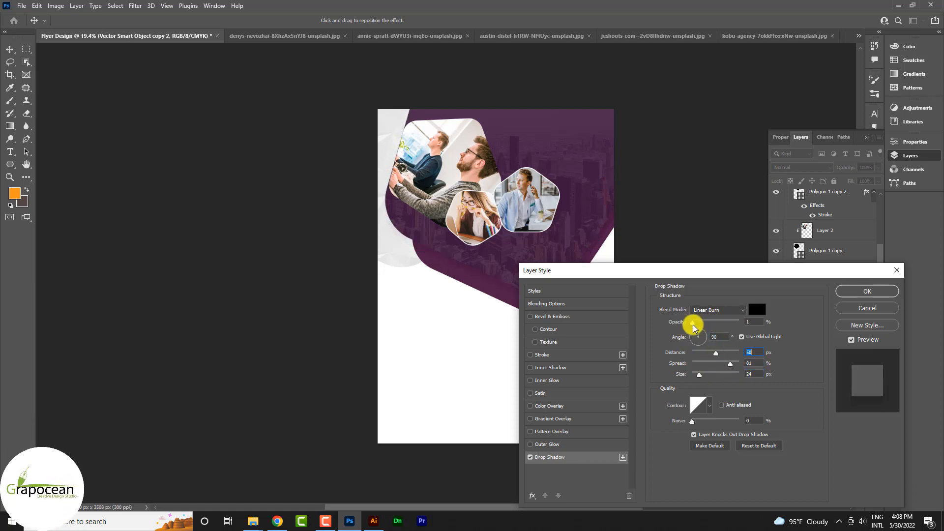
{"action": "left_click_drag", "start_coordinate": [729, 363], "coordinate": [706, 378]}
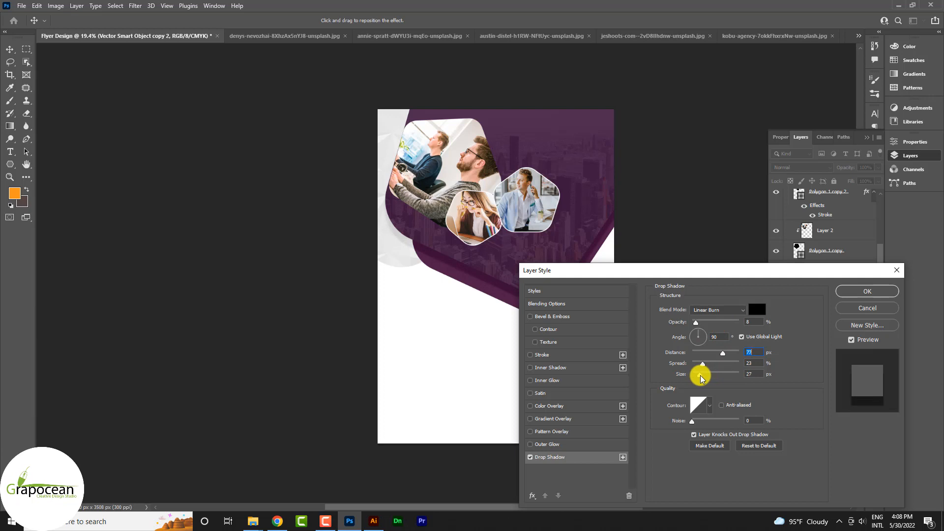
{"action": "mouse_move", "coordinate": [713, 270]}
{"action": "left_mouse_down"}
{"action": "mouse_move", "coordinate": [837, 320]}
{"action": "mouse_move", "coordinate": [942, 336]}
{"action": "mouse_move", "coordinate": [727, 249]}
{"action": "mouse_move", "coordinate": [716, 254]}
{"action": "left_mouse_up"}
{"action": "left_click_drag", "start_coordinate": [720, 333], "coordinate": [707, 316]}
{"action": "left_click_drag", "start_coordinate": [685, 252], "coordinate": [746, 221]}
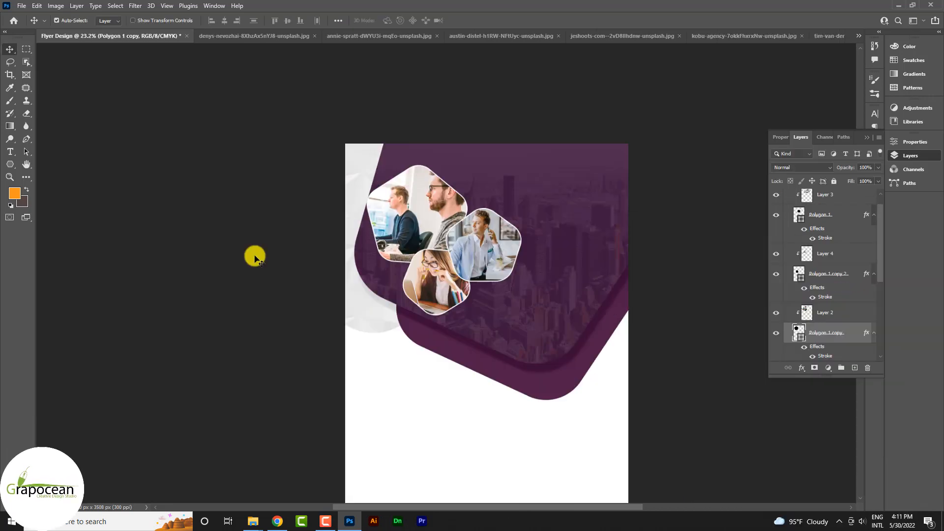
- Create a white 274 pt text layer and move it above the photo group
{"action": "scroll", "coordinate": [473, 377], "scroll_direction": "down", "scroll_amount": 3}
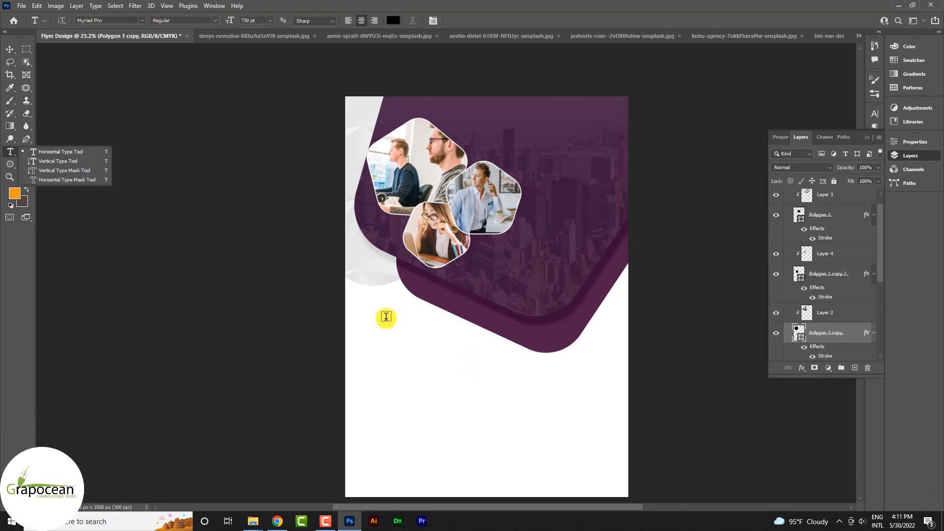
{"action": "left_click", "coordinate": [557, 208]}
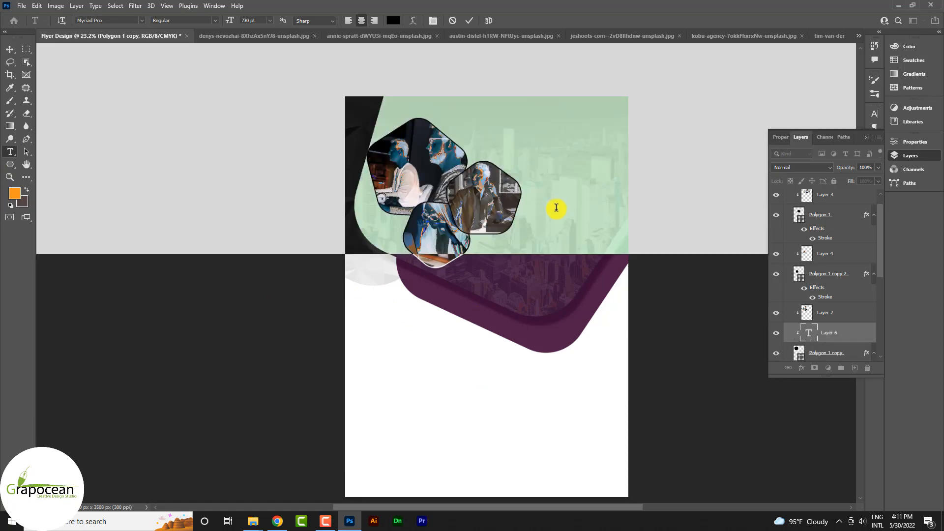
{"action": "left_click_drag", "start_coordinate": [228, 19], "coordinate": [120, 42]}
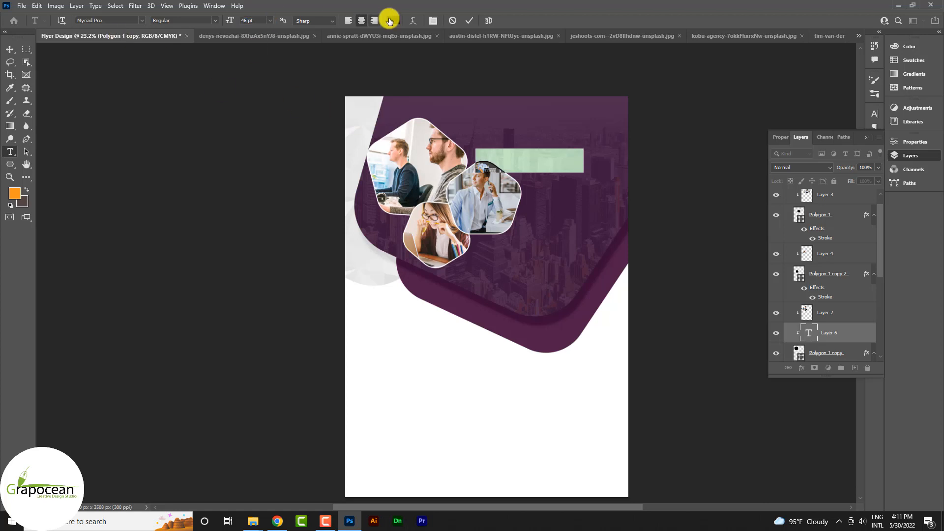
{"action": "left_click", "coordinate": [391, 21]}
{"action": "left_click", "coordinate": [903, 326]}
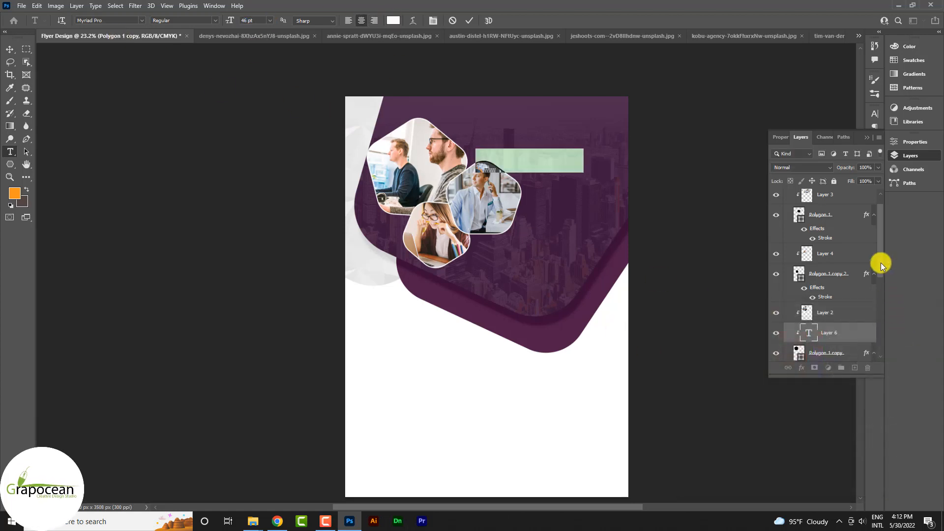
{"action": "left_click_drag", "start_coordinate": [836, 334], "coordinate": [818, 191]}
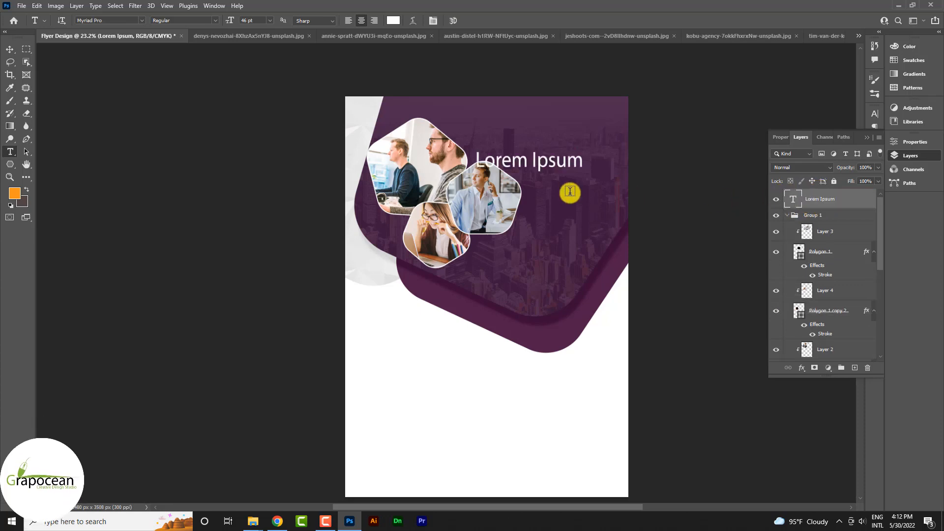
- Set the text to Kathya, replace the placeholder with 'Grow Your', and move it up-right
{"action": "left_click", "coordinate": [140, 20]}
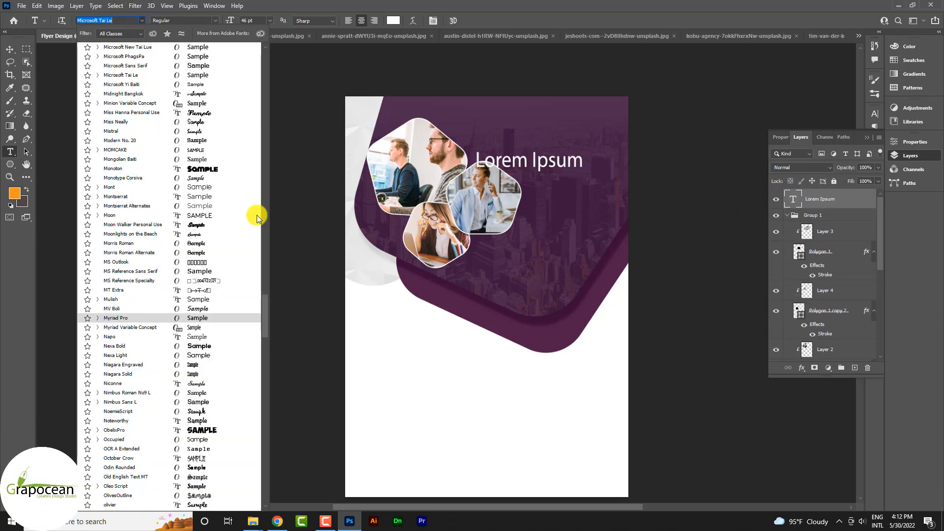
{"action": "left_click_drag", "start_coordinate": [264, 305], "coordinate": [259, 41]}
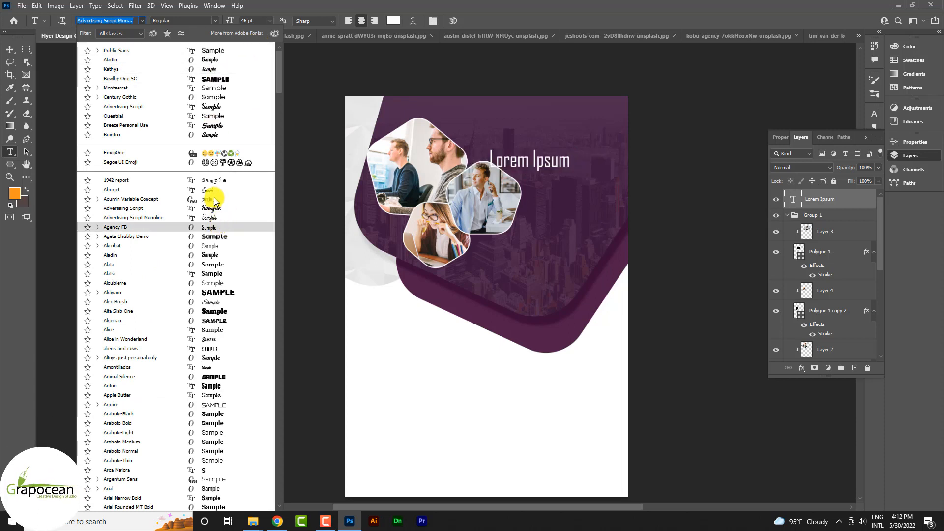
{"action": "left_click", "coordinate": [213, 69]}
{"action": "left_click_drag", "start_coordinate": [495, 161], "coordinate": [652, 185]}
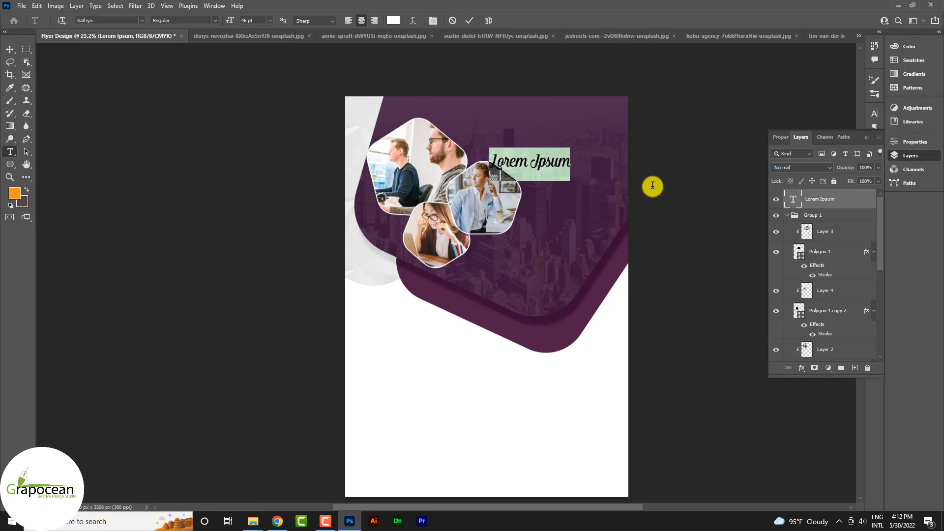
{"action": "key", "text": "BackSpace"}
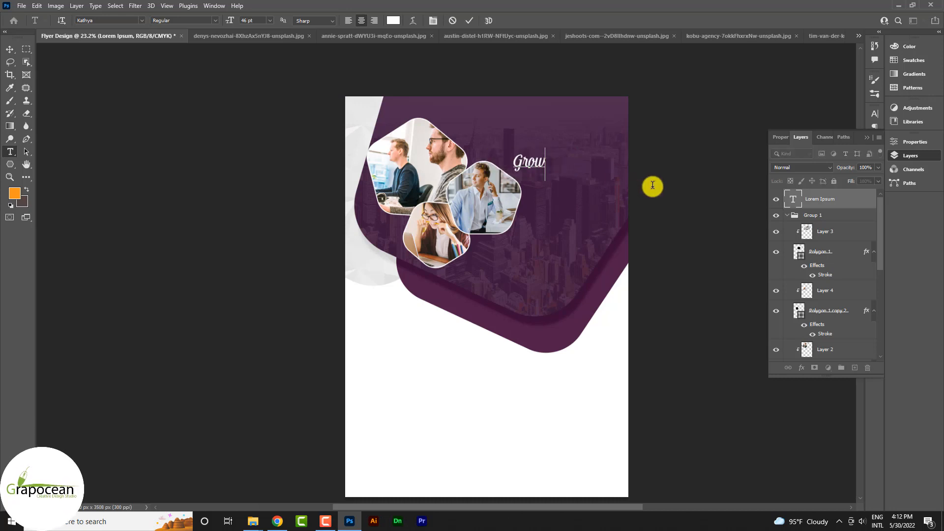
{"action": "type", "text": "Grow"}
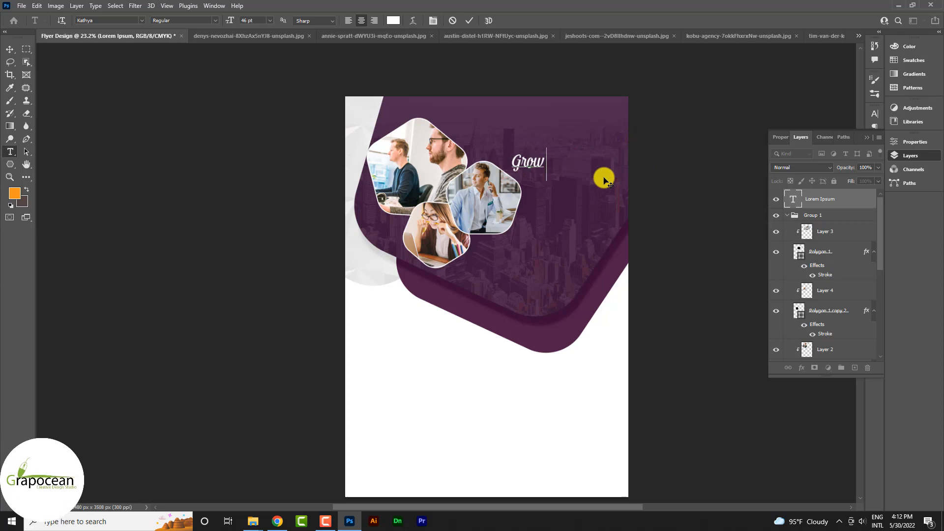
{"action": "type", "text": " Your"}
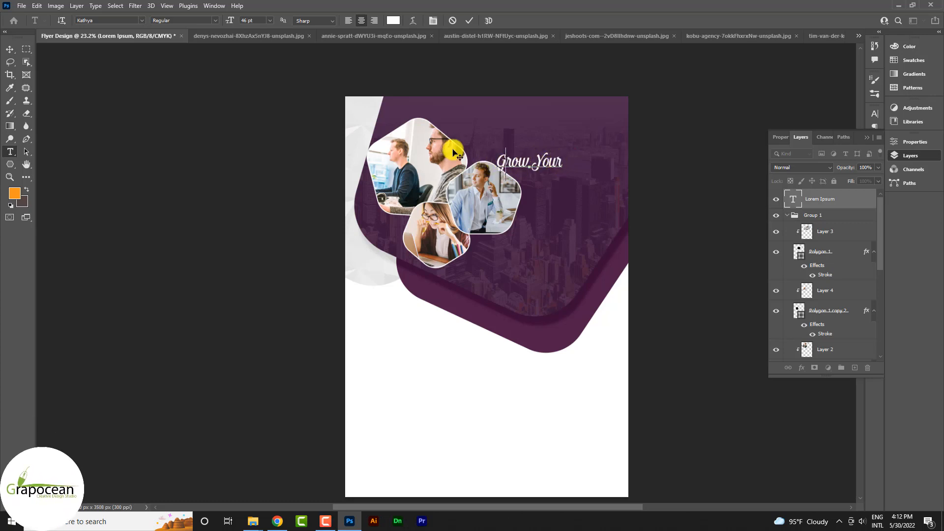
{"action": "left_click", "coordinate": [8, 50]}
{"action": "left_click_drag", "start_coordinate": [533, 163], "coordinate": [559, 157]}
{"action": "scroll", "coordinate": [561, 154], "scroll_direction": "up", "scroll_amount": 2}
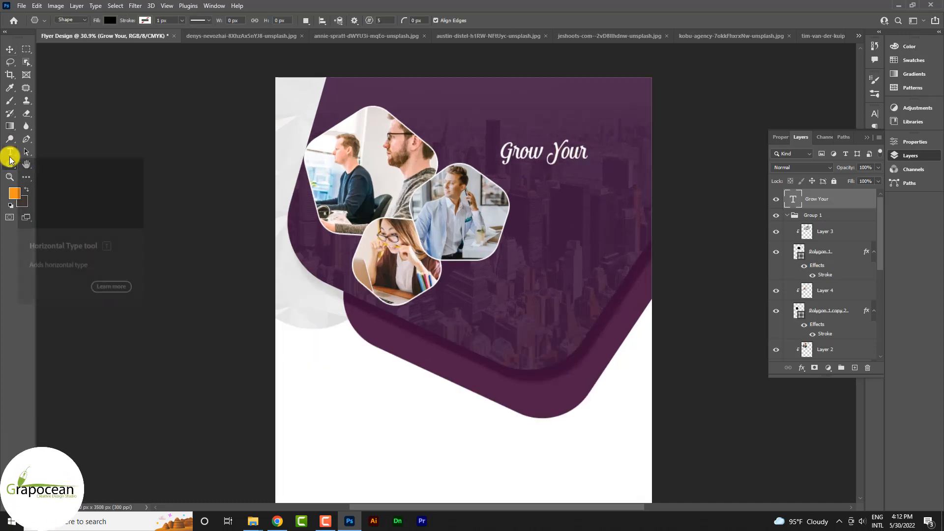
- Add a 'Business' text layer below Grow Your in larger Bowlby One SC
{"action": "left_click", "coordinate": [10, 157]}
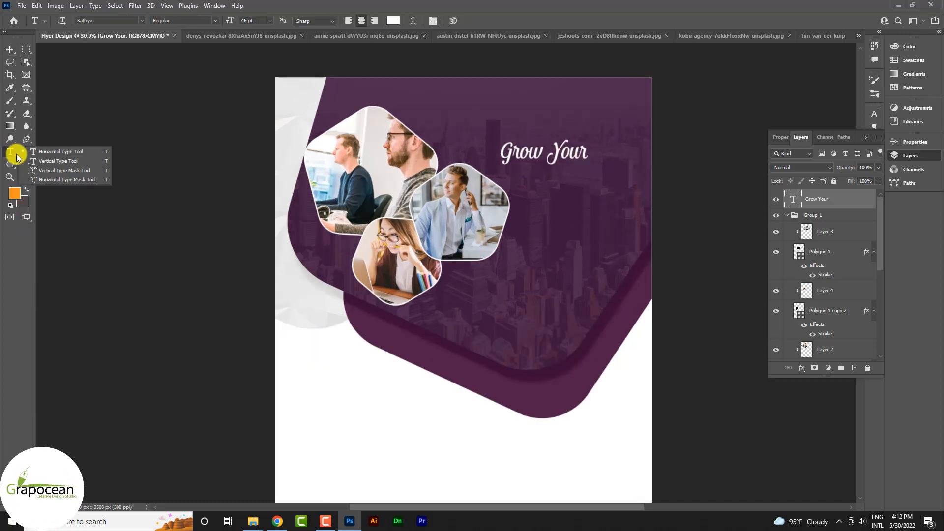
{"action": "left_click", "coordinate": [528, 196]}
{"action": "type", "text": "Business"}
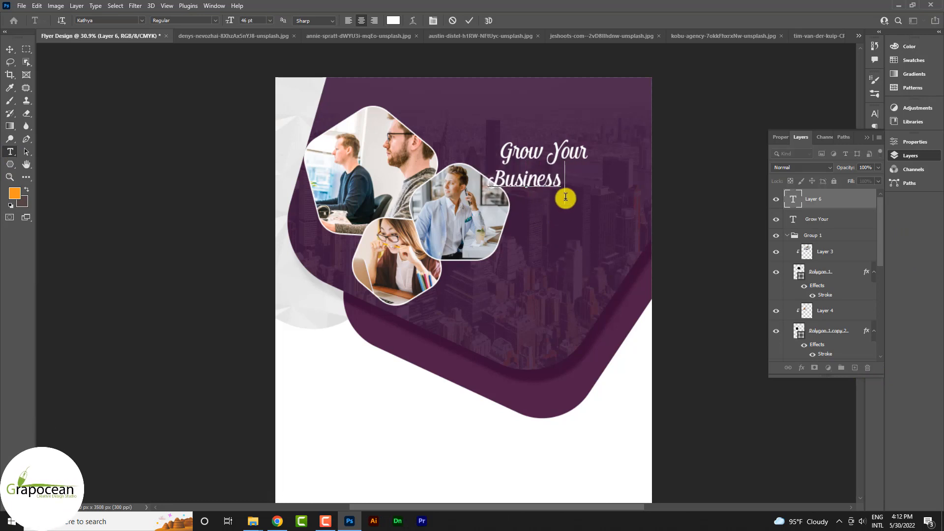
{"action": "left_click_drag", "start_coordinate": [565, 196], "coordinate": [369, 185]}
{"action": "left_click", "coordinate": [142, 20]}
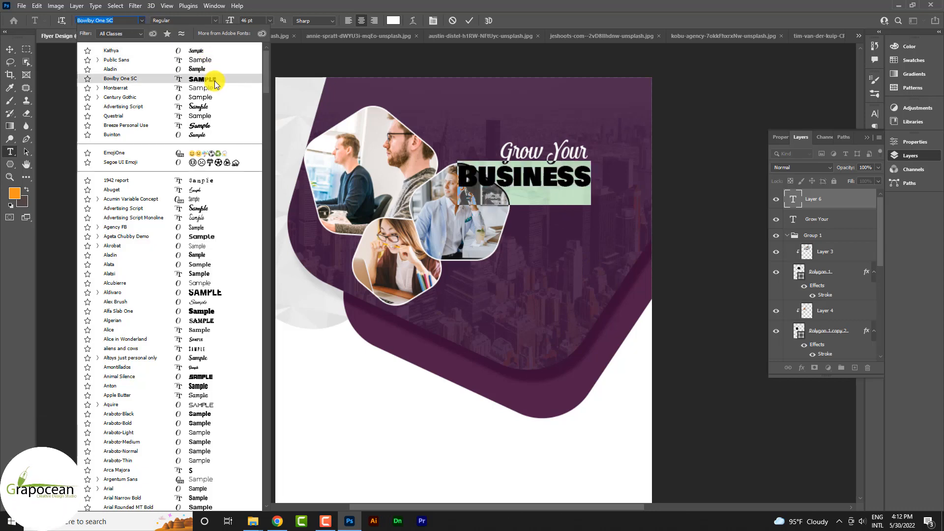
{"action": "left_click", "coordinate": [214, 81]}
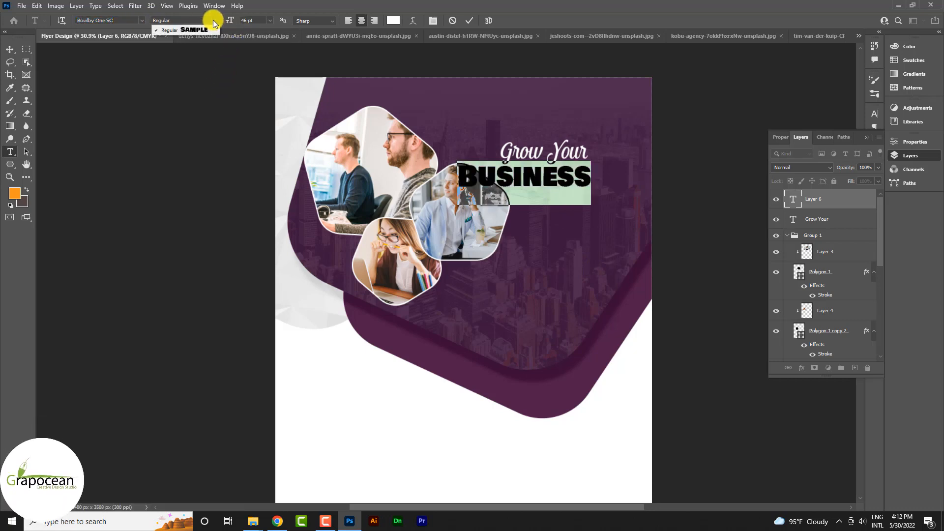
{"action": "left_click_drag", "start_coordinate": [231, 18], "coordinate": [238, 23]}
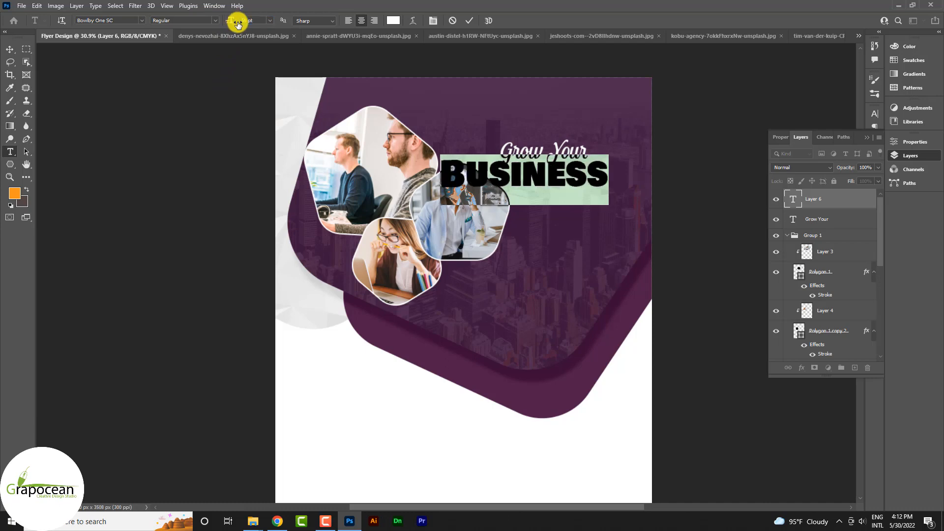
- Align BUSINESS under Grow Your and colour it #f7941d
{"action": "left_click", "coordinate": [10, 49]}
{"action": "left_click_drag", "start_coordinate": [581, 155], "coordinate": [599, 148]}
{"action": "left_click_drag", "start_coordinate": [562, 177], "coordinate": [574, 176]}
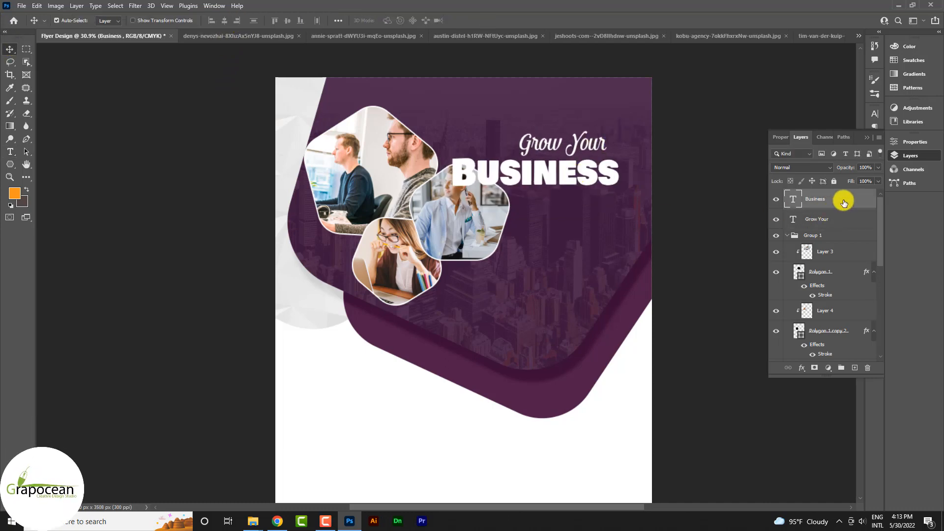
{"action": "left_click", "coordinate": [9, 152]}
{"action": "double_click", "coordinate": [538, 169]}
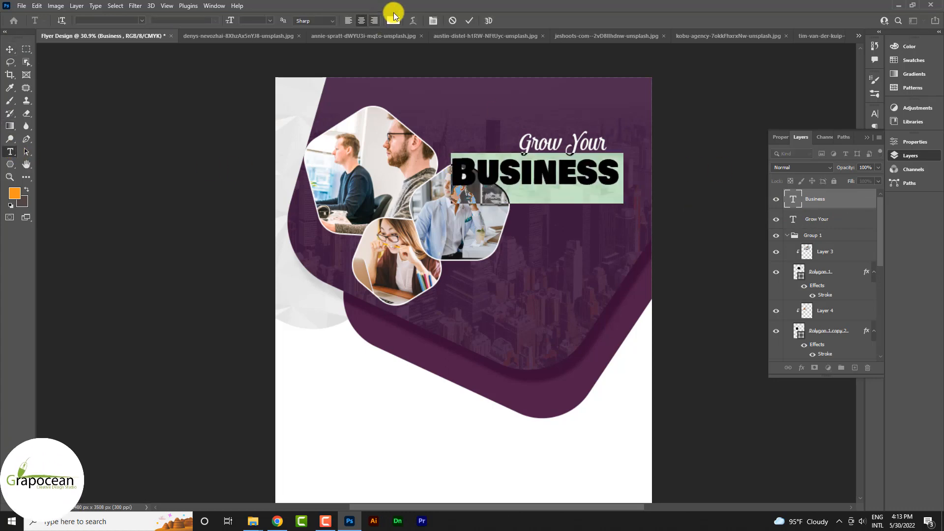
{"action": "left_click", "coordinate": [394, 20]}
{"action": "type", "text": "f7941d"}
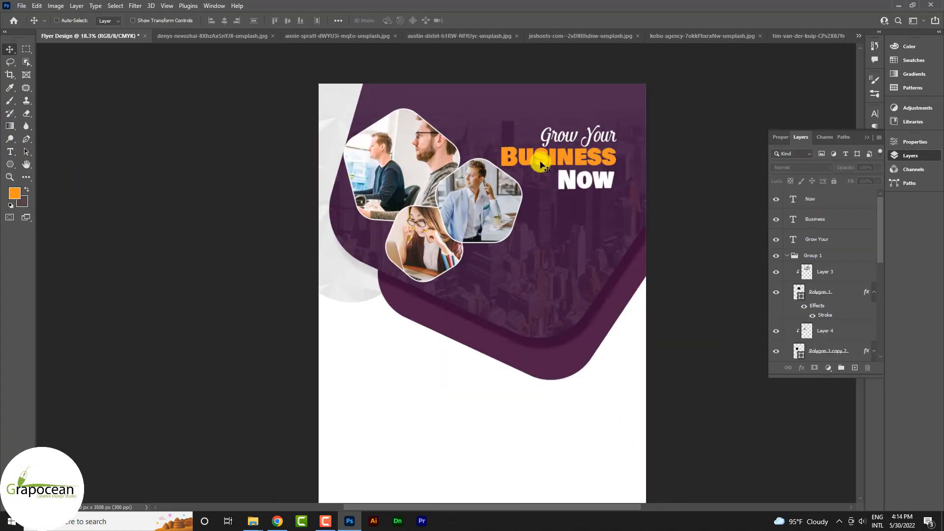
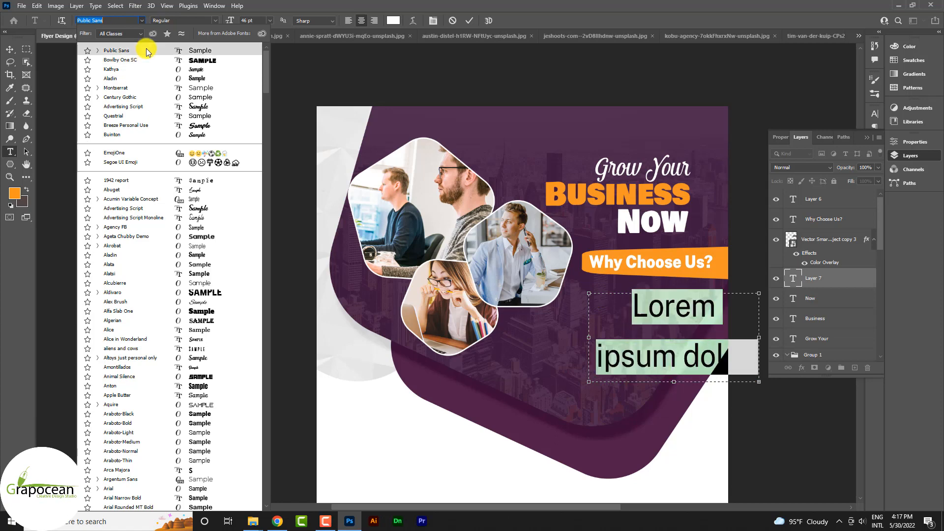
- Set the Lorem ipsum text to Public Sans, 12 pt, with Auto leading
{"action": "left_click", "coordinate": [147, 51]}
{"action": "left_click_drag", "start_coordinate": [227, 20], "coordinate": [215, 21]}
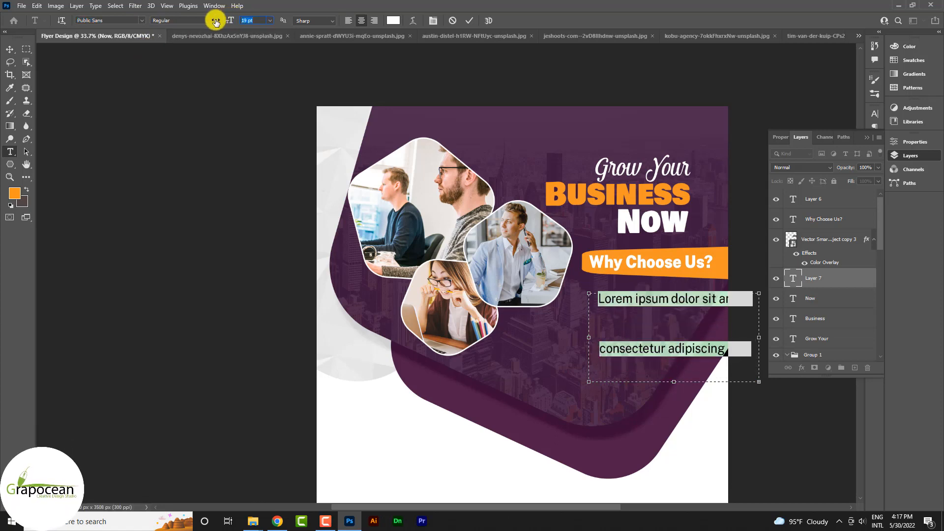
{"action": "left_click", "coordinate": [874, 114]}
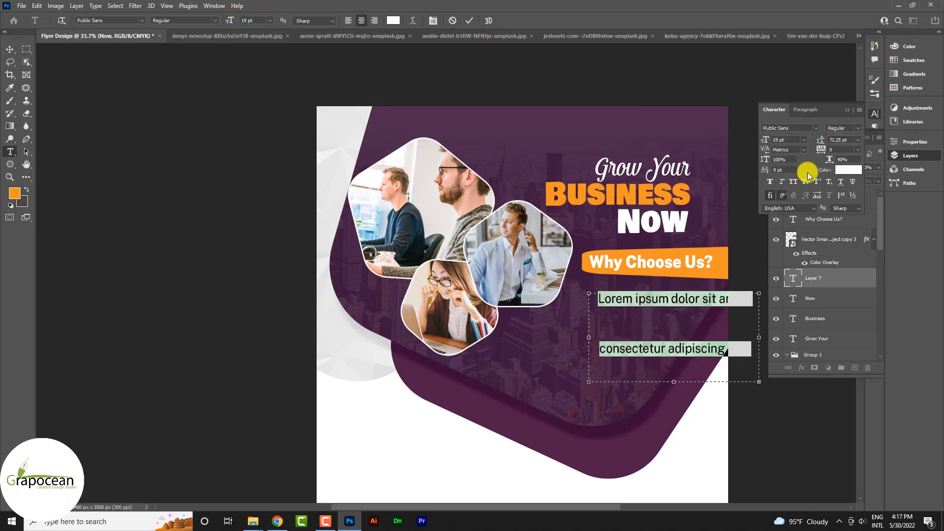
{"action": "left_click", "coordinate": [858, 140]}
{"action": "left_click", "coordinate": [849, 147]}
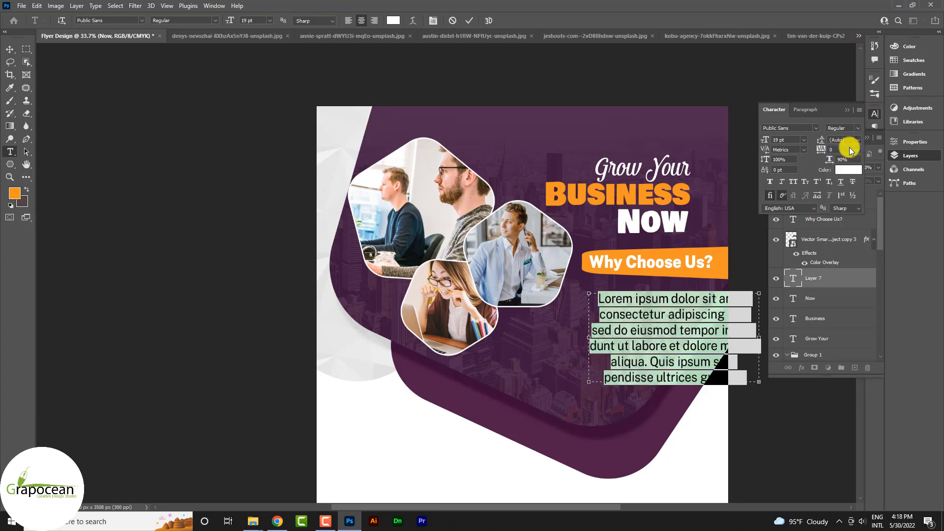
{"action": "left_click_drag", "start_coordinate": [770, 143], "coordinate": [765, 141]}
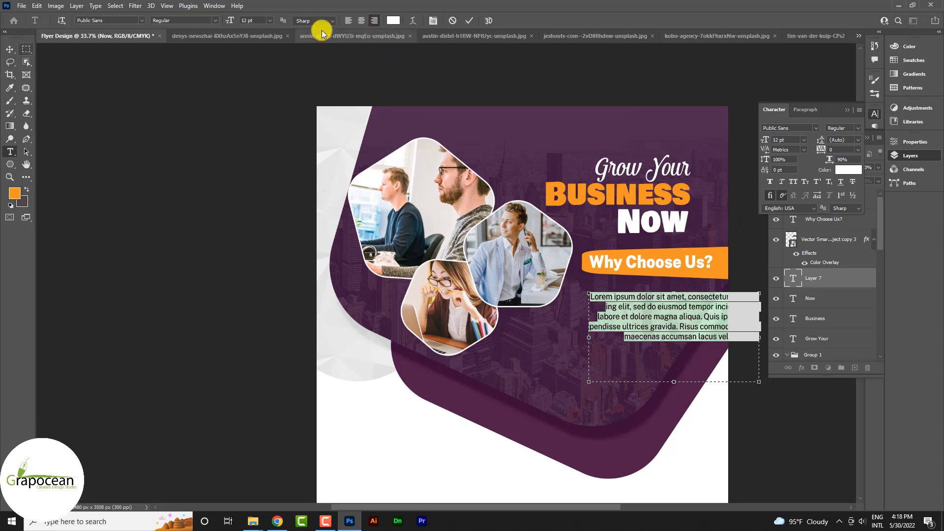
- Narrow and shorten the text box, commit it, and shift the paragraph left under the banner
{"action": "left_click_drag", "start_coordinate": [612, 338], "coordinate": [648, 334]}
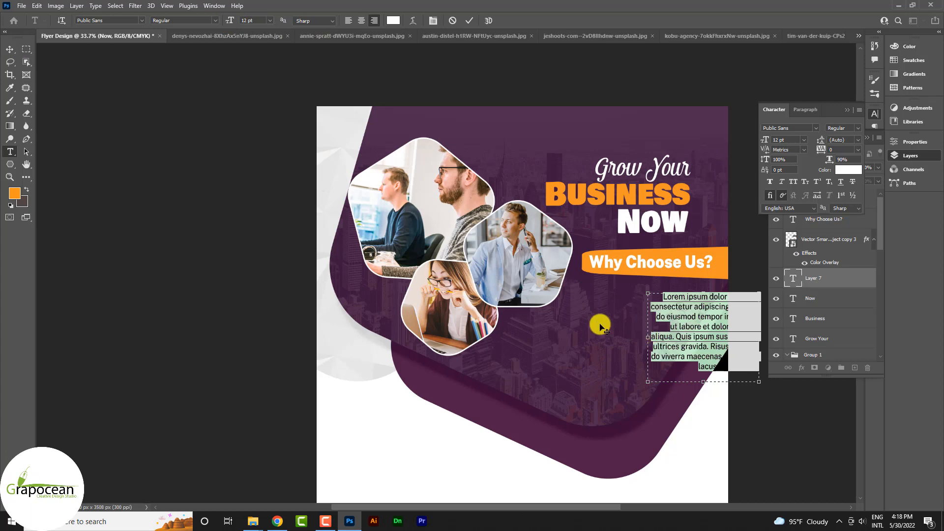
{"action": "left_click_drag", "start_coordinate": [711, 382], "coordinate": [711, 318]}
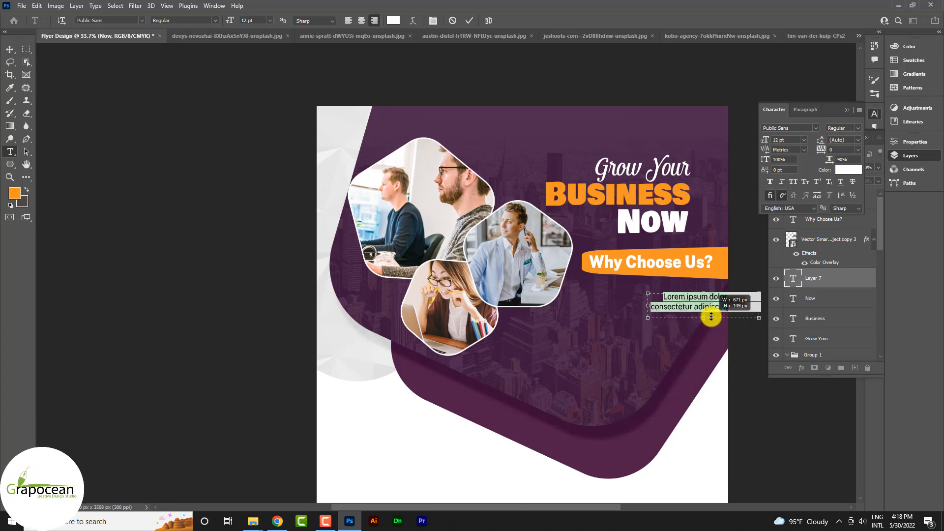
{"action": "left_click", "coordinate": [10, 50]}
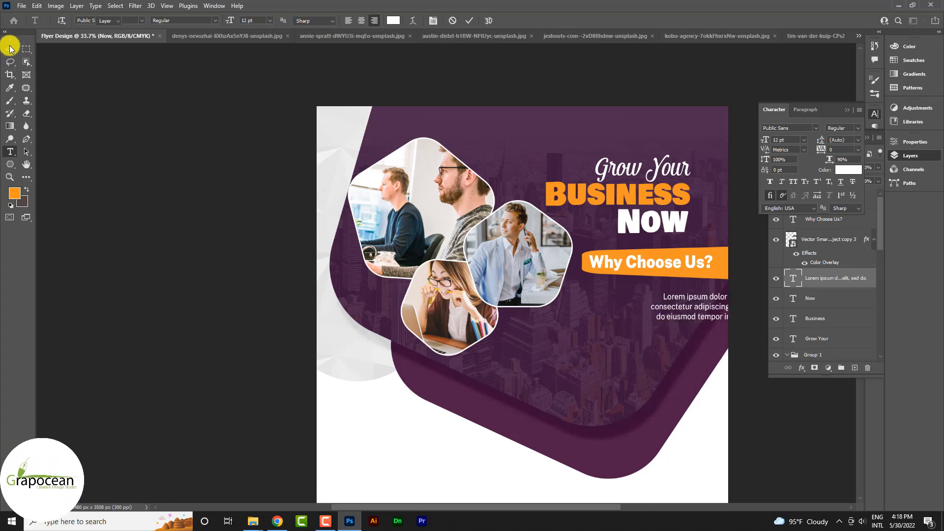
{"action": "left_click_drag", "start_coordinate": [660, 311], "coordinate": [634, 306]}
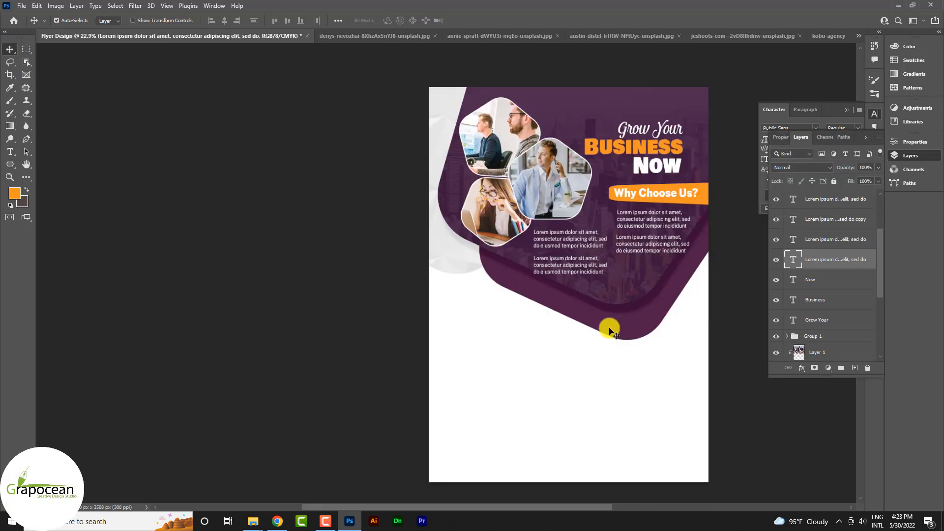
{"action": "left_click", "coordinate": [807, 331]}
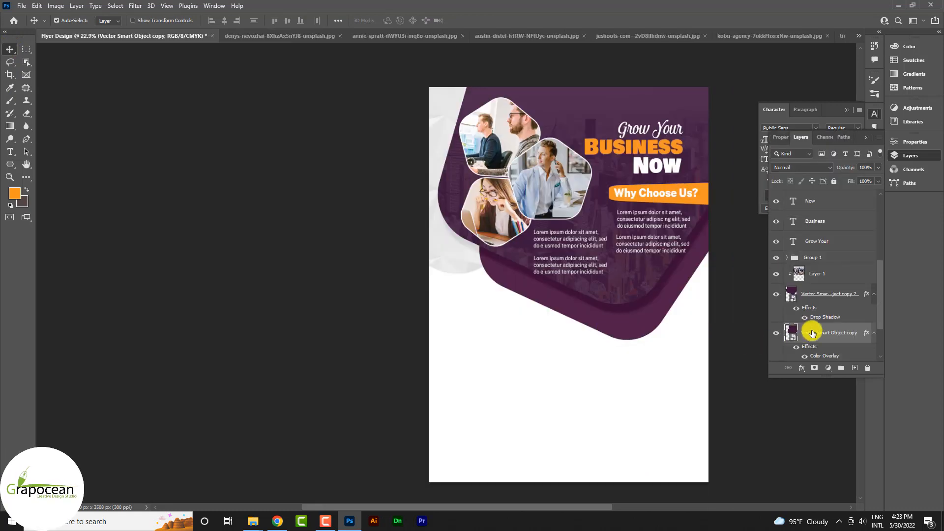
- Add an orange Solid Color fill layer above the Background
{"action": "left_click", "coordinate": [842, 354]}
{"action": "left_click", "coordinate": [828, 368]}
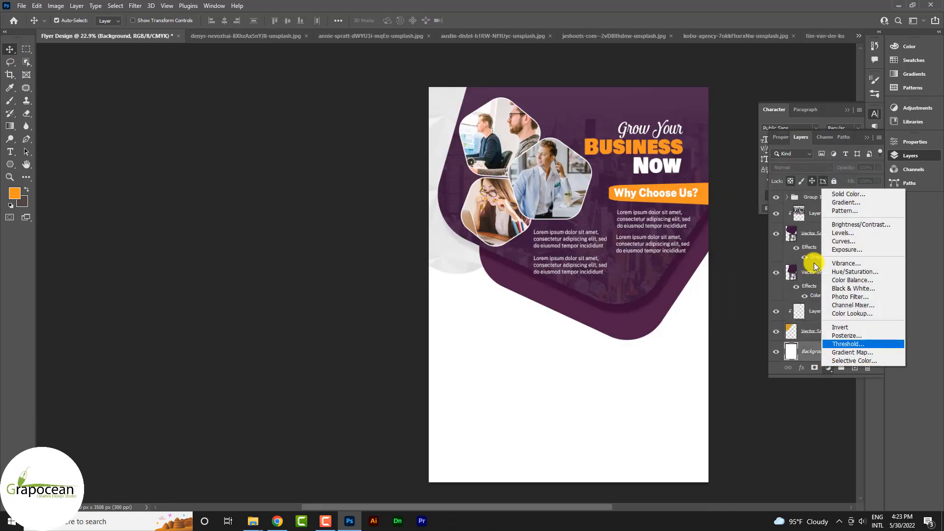
{"action": "left_click", "coordinate": [848, 194]}
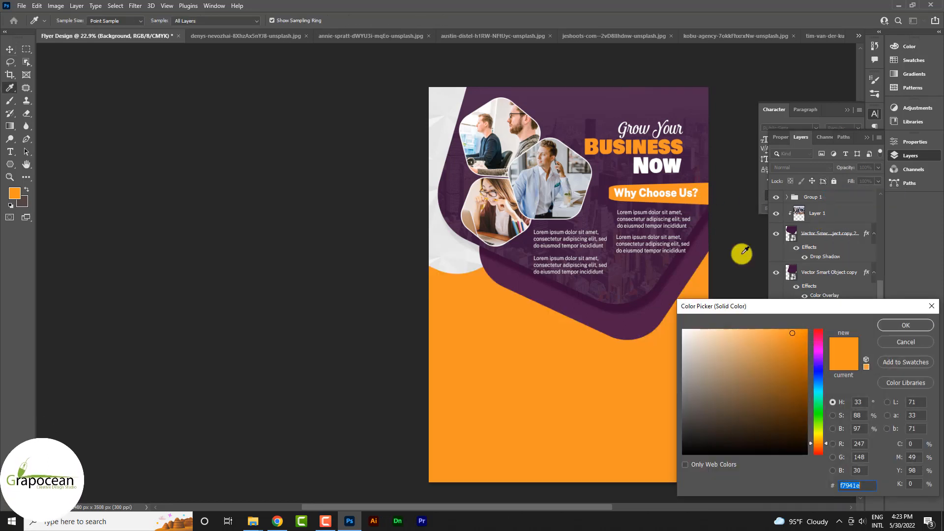
{"action": "left_click", "coordinate": [898, 326]}
{"action": "scroll", "coordinate": [615, 374], "scroll_direction": "down", "scroll_amount": 3}
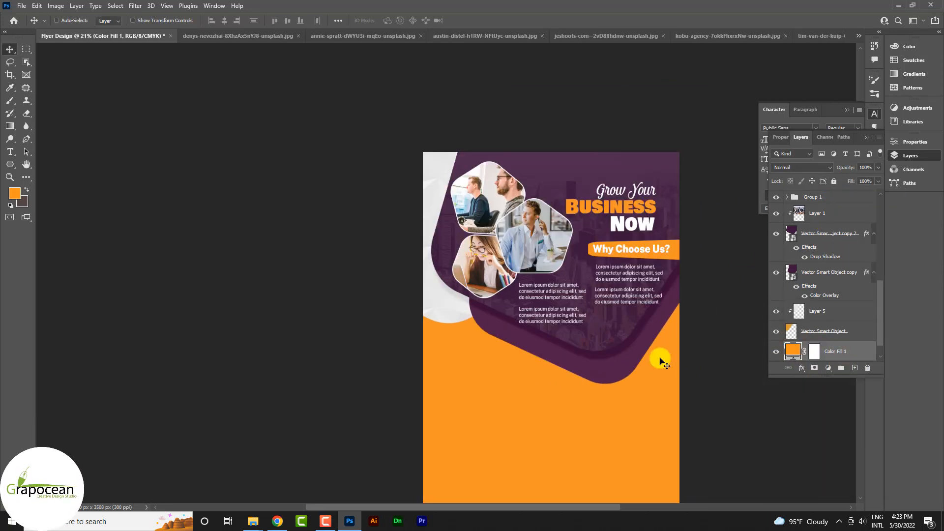
{"action": "scroll", "coordinate": [674, 366], "scroll_direction": "up", "scroll_amount": 3}
{"action": "scroll", "coordinate": [539, 336], "scroll_direction": "down", "scroll_amount": 2}
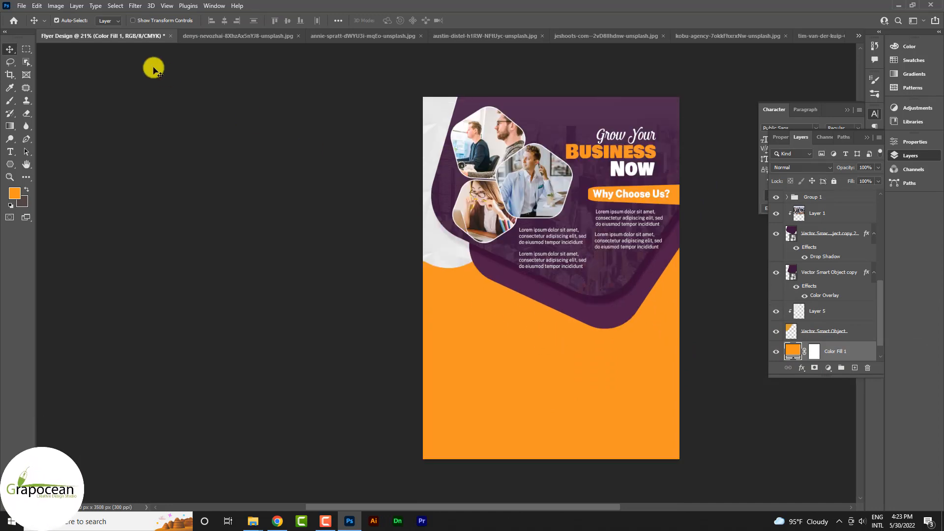
- Bring in the paper texture and scale it over the flyer's lower area
{"action": "left_click", "coordinate": [226, 36]}
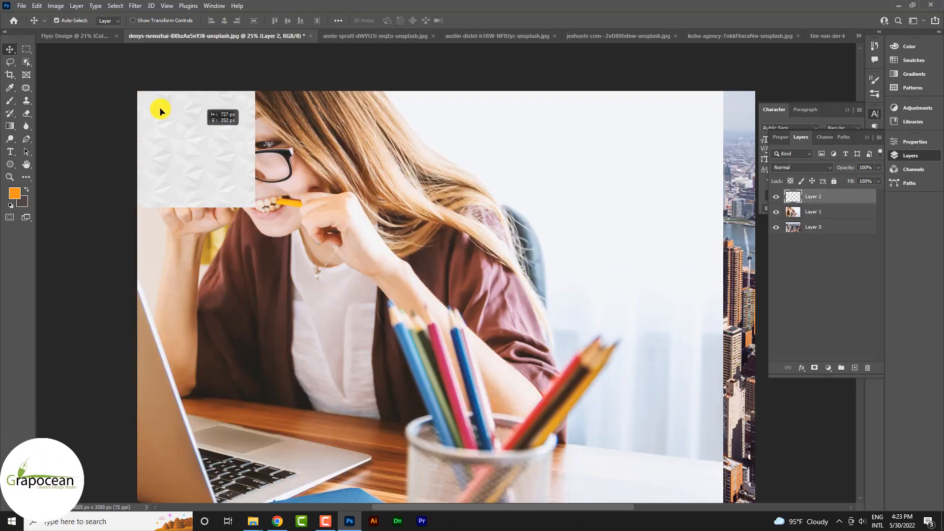
{"action": "left_click_drag", "start_coordinate": [75, 34], "coordinate": [587, 422]}
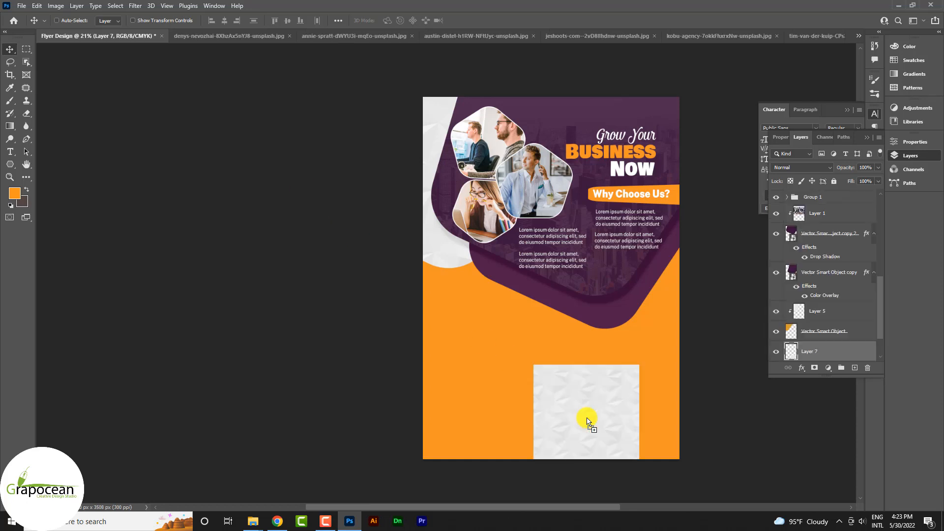
{"action": "key", "text": "ctrl+t"}
{"action": "left_click_drag", "start_coordinate": [640, 469], "coordinate": [735, 507]}
{"action": "left_click_drag", "start_coordinate": [695, 362], "coordinate": [584, 249]}
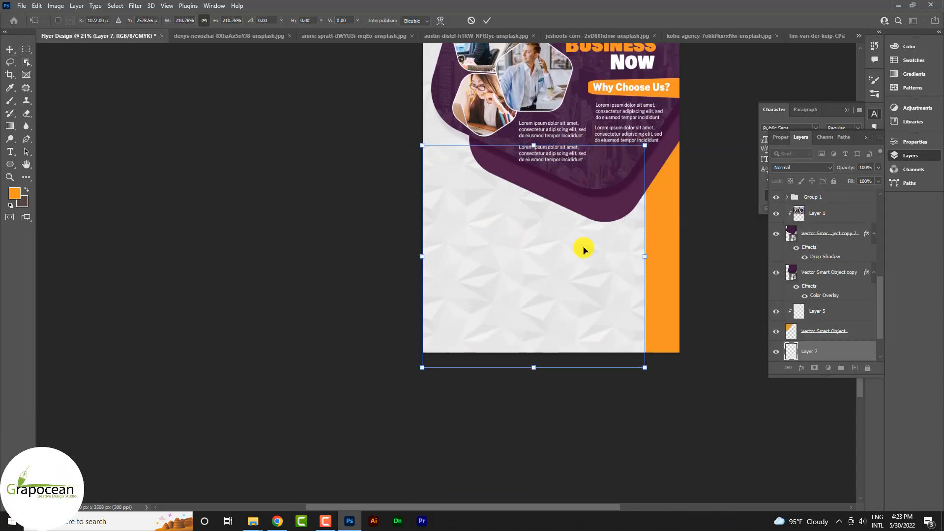
{"action": "left_click_drag", "start_coordinate": [646, 366], "coordinate": [711, 430]}
{"action": "left_click_drag", "start_coordinate": [621, 343], "coordinate": [640, 357]}
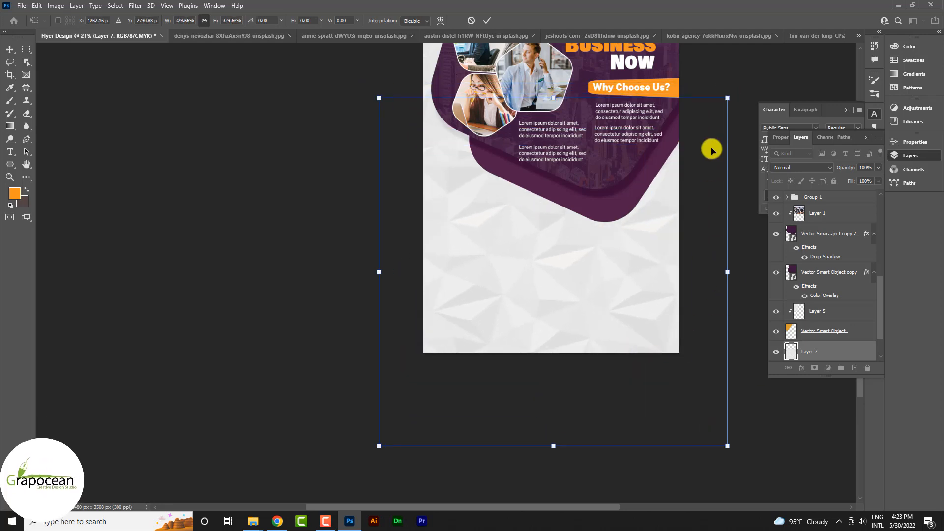
{"action": "left_click_drag", "start_coordinate": [732, 273], "coordinate": [689, 267]}
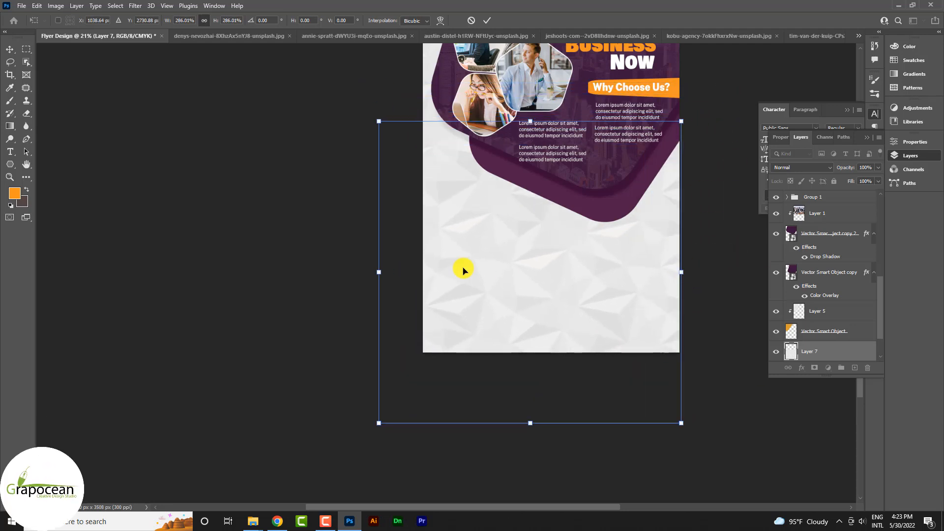
{"action": "left_click_drag", "start_coordinate": [379, 270], "coordinate": [426, 271]}
{"action": "left_click", "coordinate": [487, 21]}
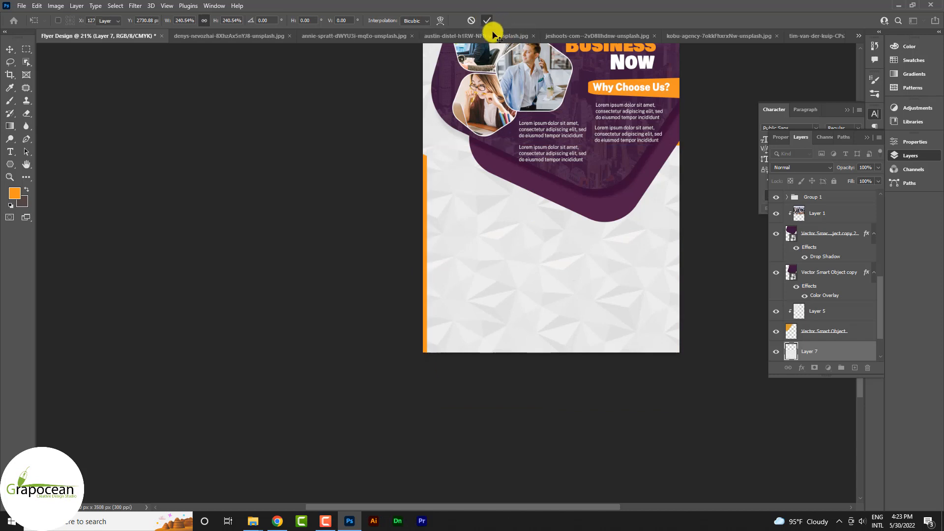
- Blend the texture with Linear Burn, shrink it to about 45%, and move it upper left
{"action": "scroll", "coordinate": [828, 337], "scroll_direction": "down", "scroll_amount": 2}
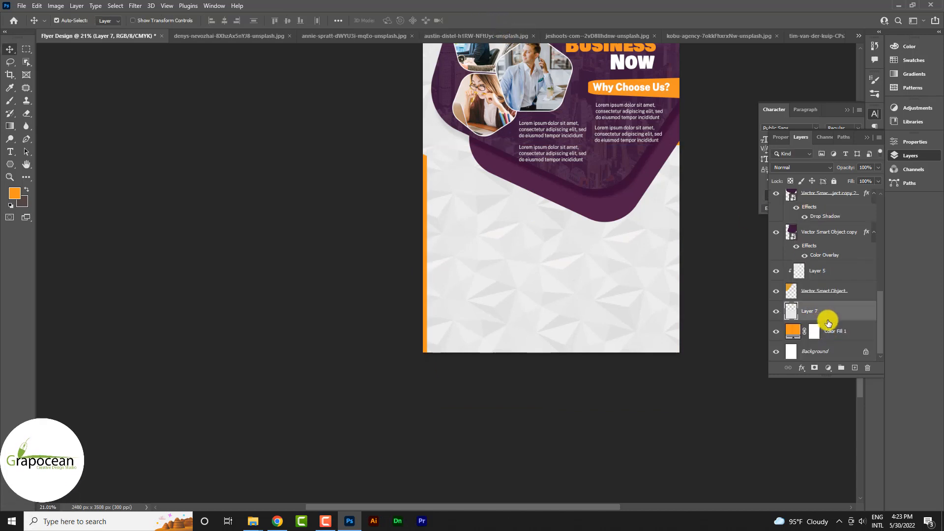
{"action": "left_click", "coordinate": [800, 169]}
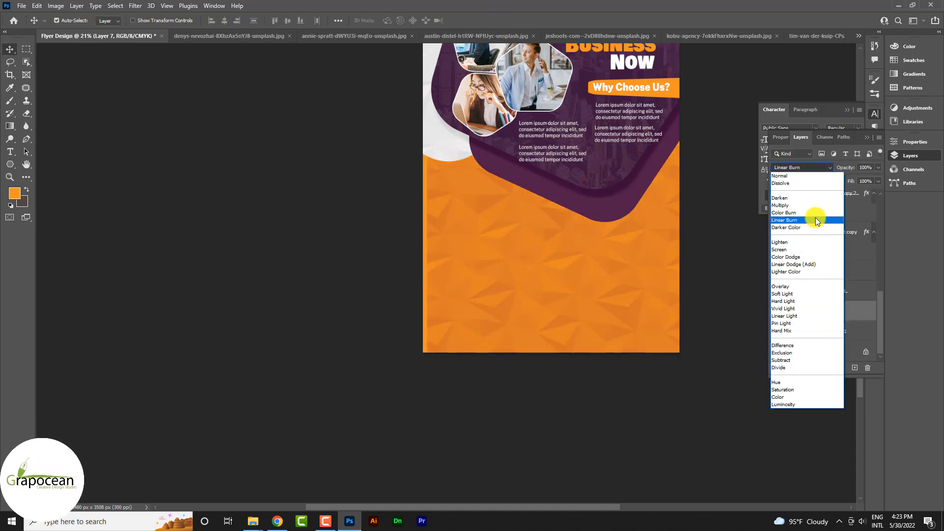
{"action": "left_click", "coordinate": [816, 220]}
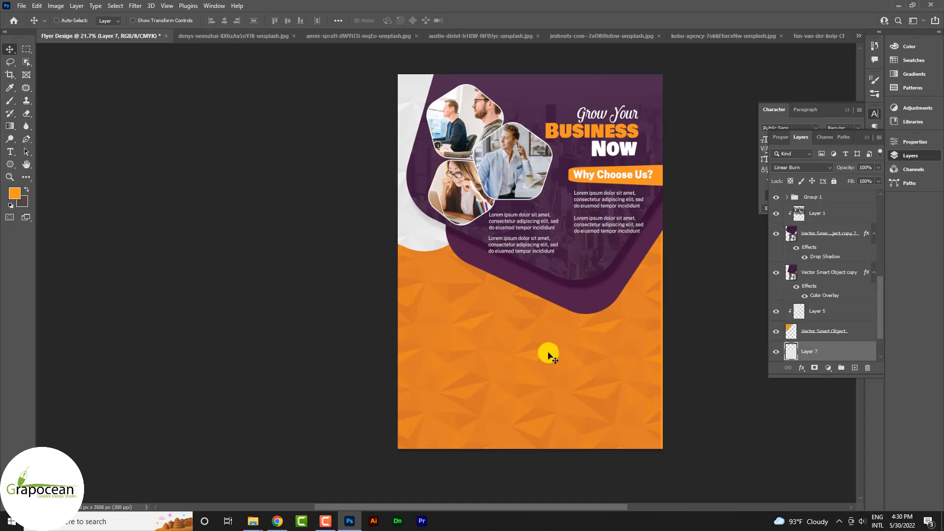
{"action": "key", "text": "ctrl+t"}
{"action": "left_click_drag", "start_coordinate": [659, 234], "coordinate": [588, 303]}
{"action": "left_click_drag", "start_coordinate": [560, 387], "coordinate": [466, 316]}
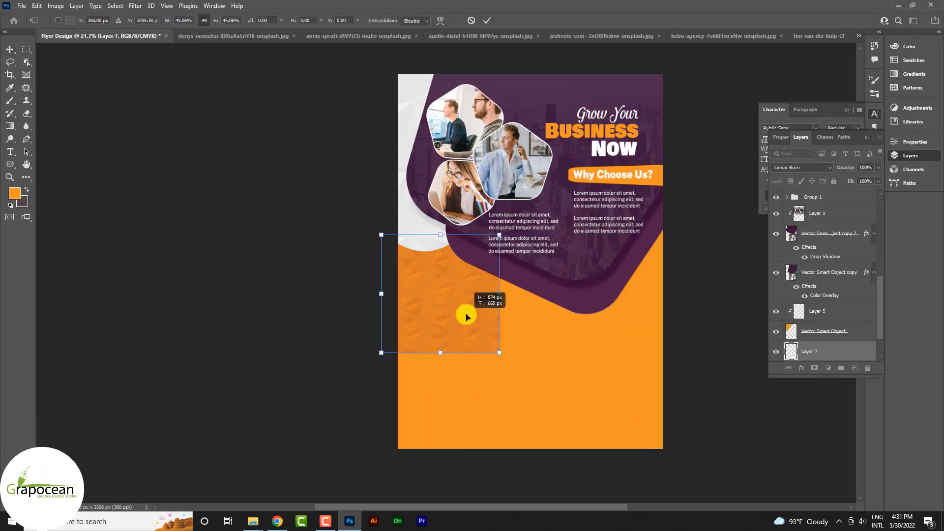
{"action": "left_click", "coordinate": [486, 21]}
- Tile several copies of the texture to fill the orange area without seams
{"action": "left_click_drag", "start_coordinate": [440, 287], "coordinate": [441, 404]}
{"action": "scroll", "coordinate": [459, 364], "scroll_direction": "up", "scroll_amount": 4}
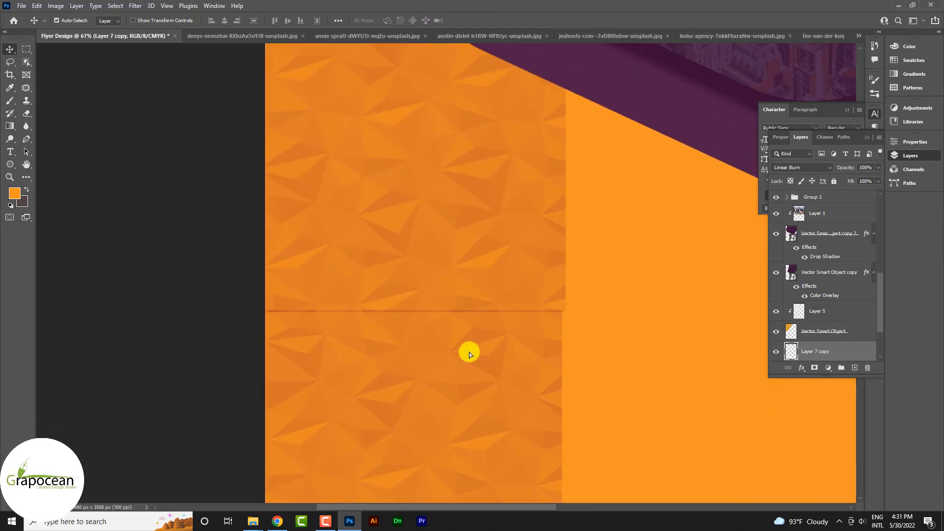
{"action": "left_click_drag", "start_coordinate": [469, 352], "coordinate": [474, 349]}
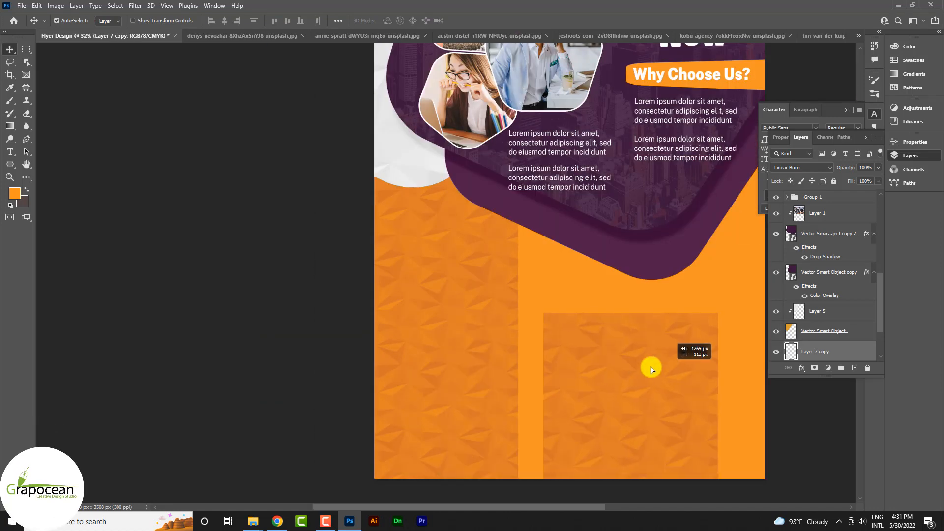
{"action": "left_click_drag", "start_coordinate": [651, 369], "coordinate": [644, 383]}
{"action": "scroll", "coordinate": [571, 364], "scroll_direction": "up", "scroll_amount": 5}
{"action": "scroll", "coordinate": [525, 371], "scroll_direction": "down", "scroll_amount": 6}
{"action": "left_click_drag", "start_coordinate": [538, 405], "coordinate": [539, 256]}
{"action": "scroll", "coordinate": [514, 340], "scroll_direction": "up", "scroll_amount": 5}
{"action": "left_click_drag", "start_coordinate": [499, 338], "coordinate": [652, 451]}
{"action": "scroll", "coordinate": [513, 345], "scroll_direction": "down", "scroll_amount": 6}
{"action": "left_click_drag", "start_coordinate": [641, 411], "coordinate": [642, 296]}
{"action": "scroll", "coordinate": [642, 296], "scroll_direction": "up", "scroll_amount": 6}
{"action": "left_click_drag", "start_coordinate": [642, 296], "coordinate": [626, 345]}
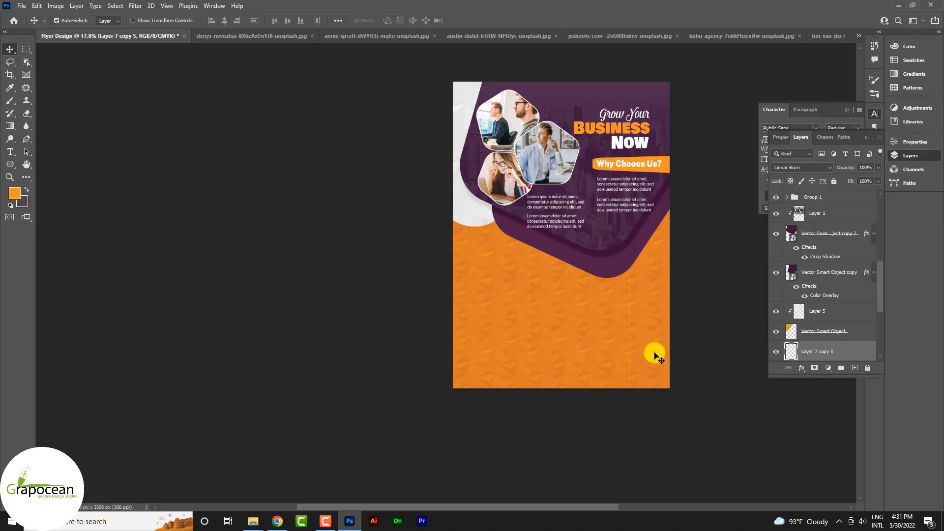
{"action": "scroll", "coordinate": [675, 367], "scroll_direction": "down", "scroll_amount": 3}
{"action": "scroll", "coordinate": [676, 365], "scroll_direction": "up", "scroll_amount": 3}
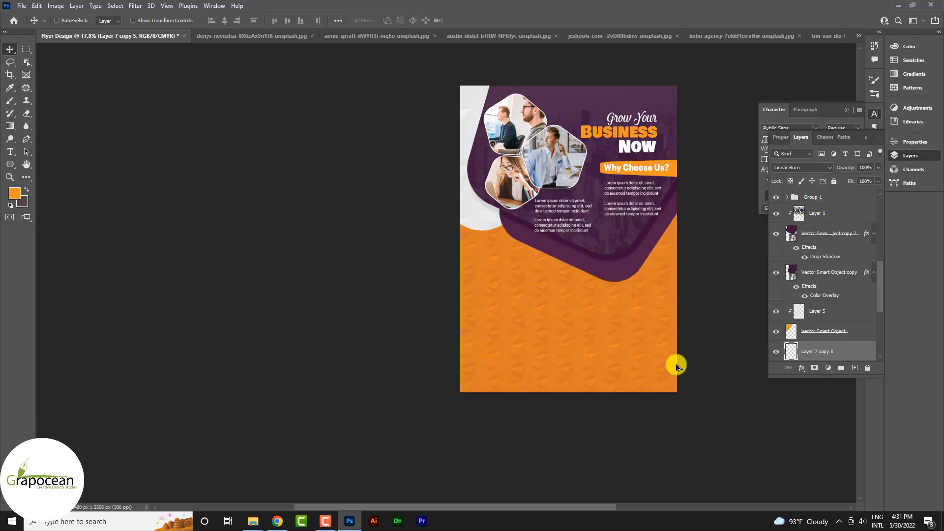
- Group all the texture tiles together
{"action": "key", "text": "ctrl"}
{"action": "left_click_drag", "start_coordinate": [593, 393], "coordinate": [453, 301]}
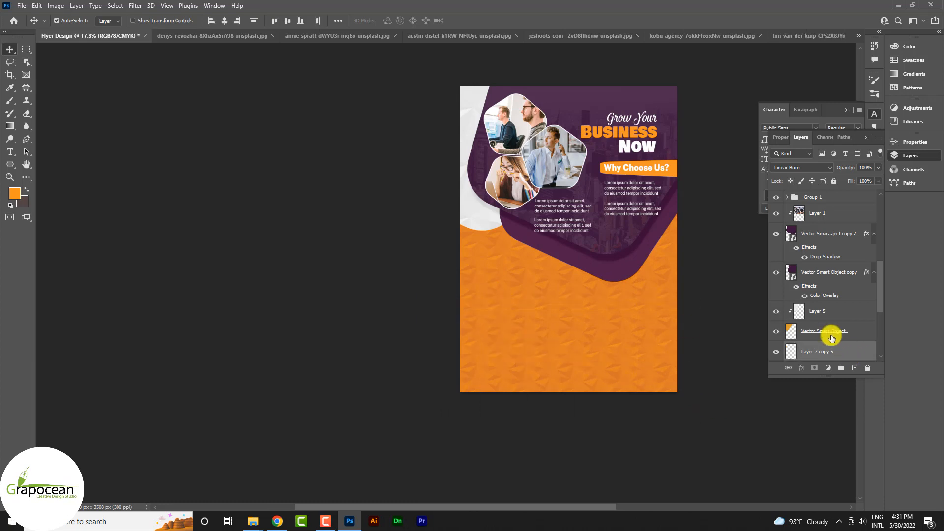
{"action": "scroll", "coordinate": [828, 331], "scroll_direction": "down", "scroll_amount": 3}
{"action": "key", "text": "ctrl+g"}
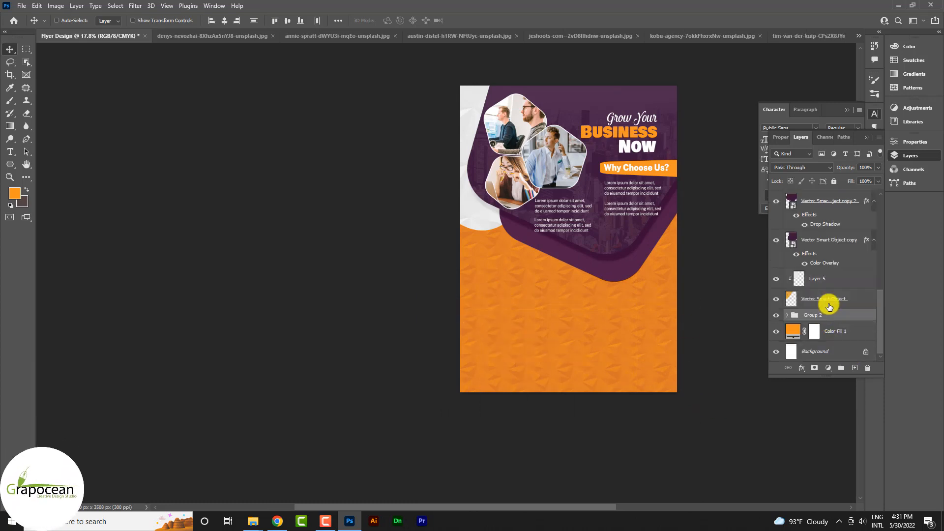
- Change the Color Fill background colour to near-white
{"action": "left_click", "coordinate": [788, 330]}
{"action": "double_click", "coordinate": [786, 332]}
{"action": "left_click_drag", "start_coordinate": [738, 344], "coordinate": [640, 290]}
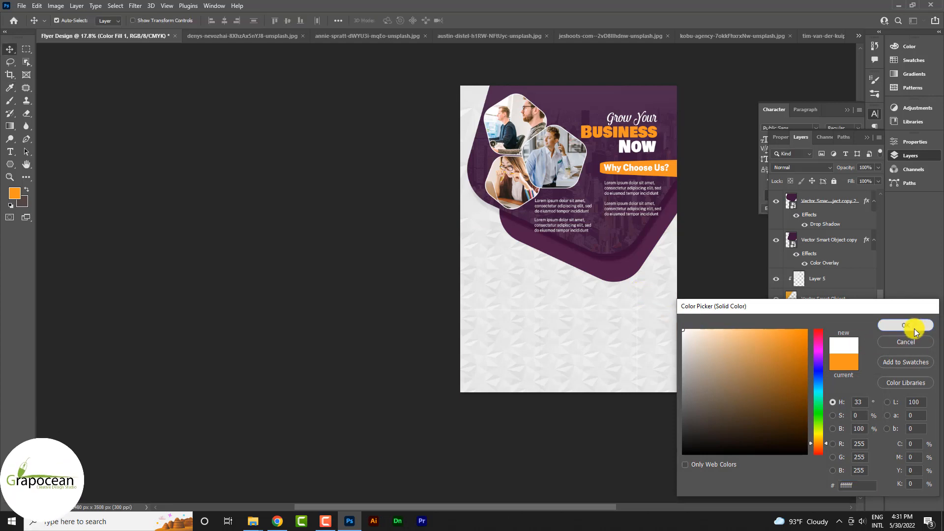
{"action": "left_click", "coordinate": [910, 325]}
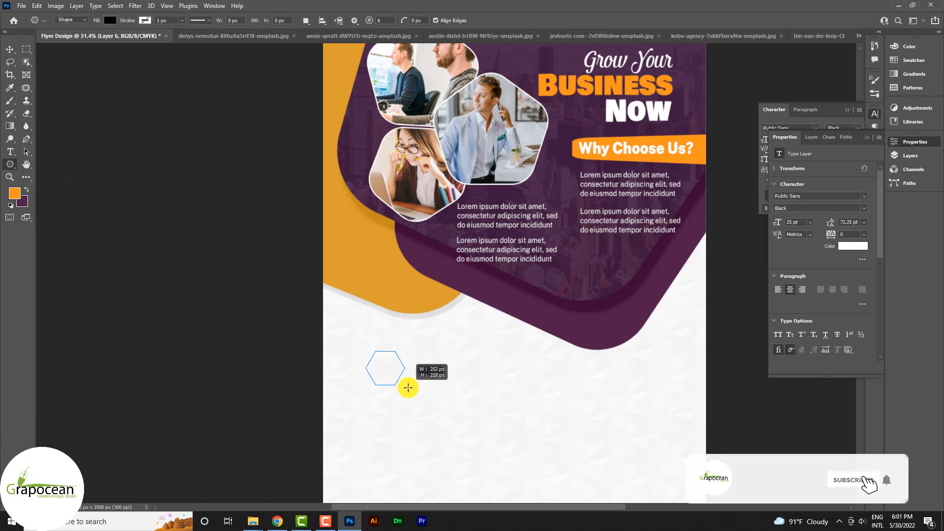
- Draw a hexagon in the lower white area and nudge it up and right
{"action": "left_click_drag", "start_coordinate": [407, 388], "coordinate": [374, 363]}
{"action": "left_click", "coordinate": [15, 49]}
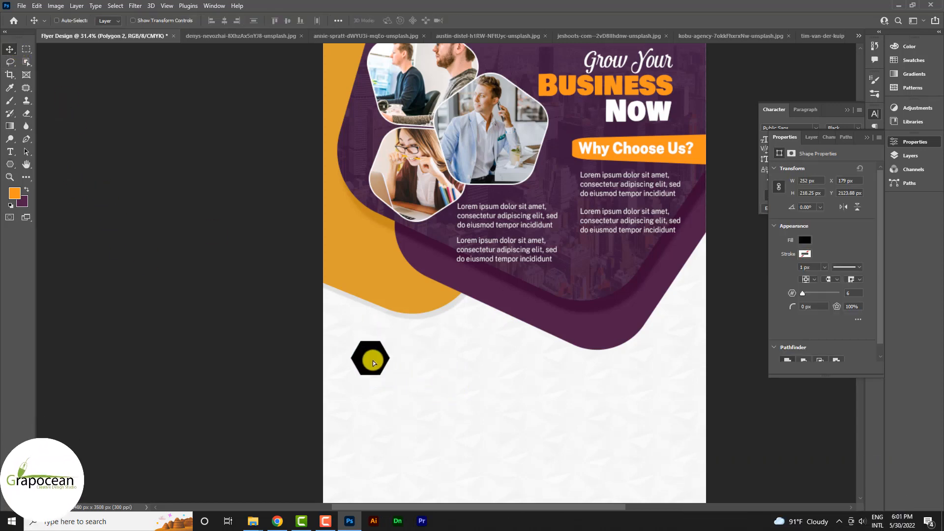
{"action": "scroll", "coordinate": [381, 359], "scroll_direction": "up", "scroll_amount": 3}
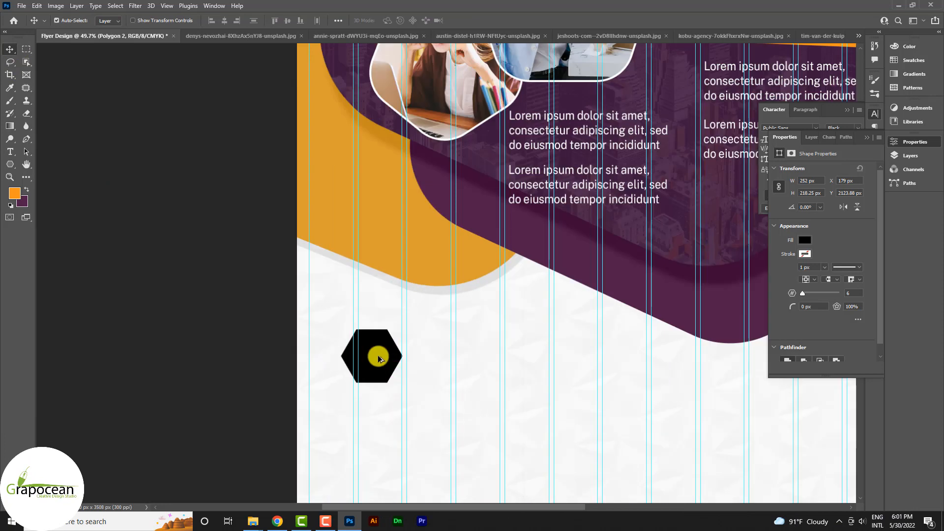
{"action": "scroll", "coordinate": [380, 359], "scroll_direction": "up", "scroll_amount": 2}
{"action": "left_click_drag", "start_coordinate": [373, 388], "coordinate": [383, 380]}
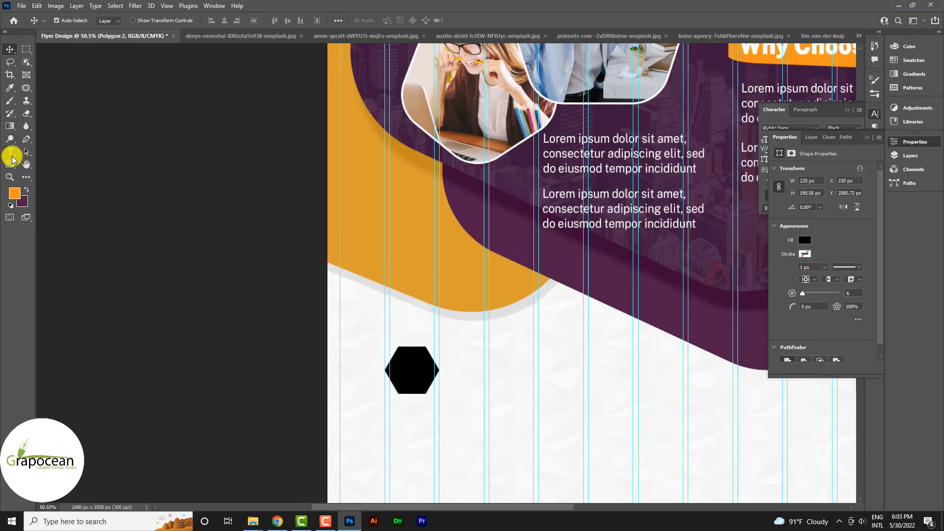
- On a new layer, draw a 455 × 80 px black bar extending right from the hexagon
{"action": "right_click", "coordinate": [10, 164]}
{"action": "left_click", "coordinate": [49, 159]}
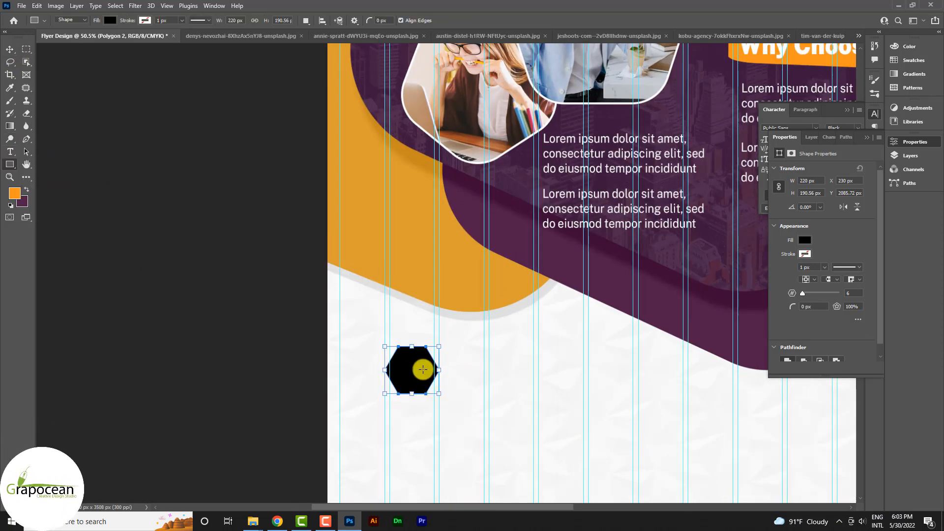
{"action": "left_click", "coordinate": [913, 155]}
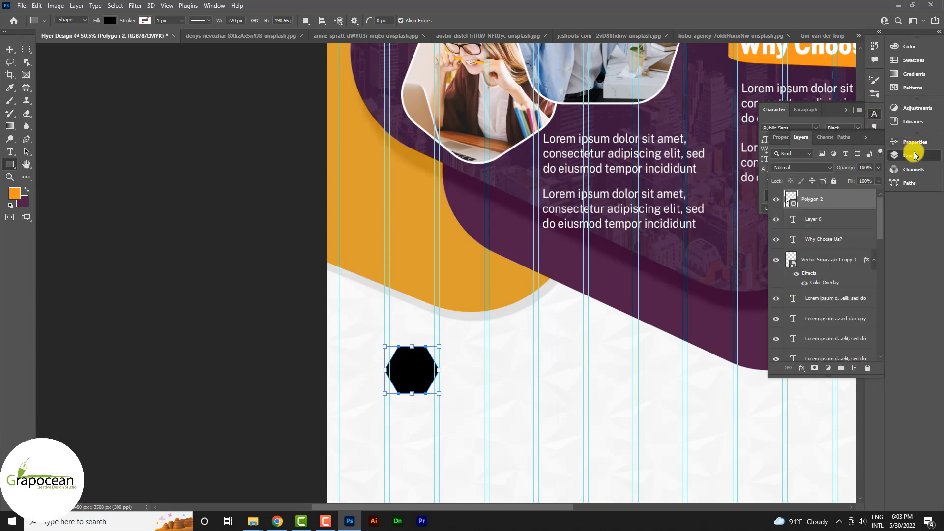
{"action": "left_click", "coordinate": [856, 369]}
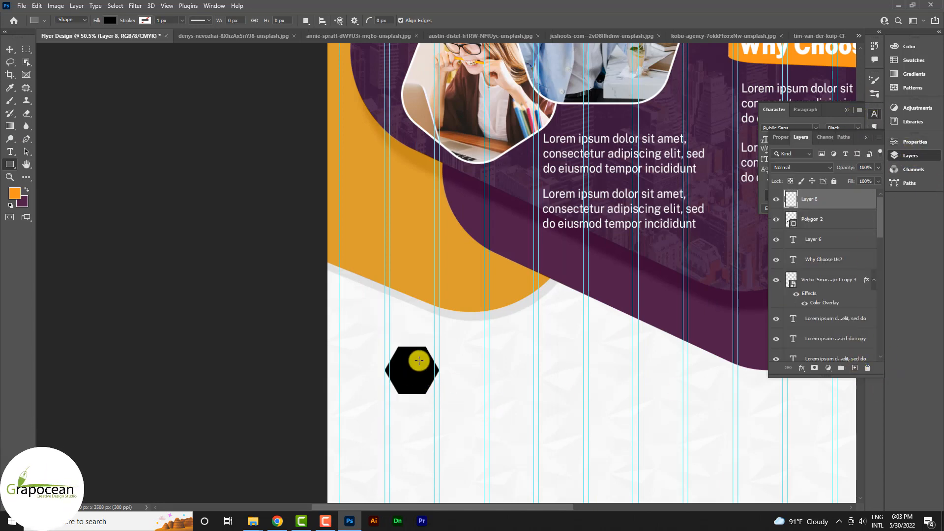
{"action": "left_click_drag", "start_coordinate": [419, 361], "coordinate": [532, 380]}
{"action": "scroll", "coordinate": [476, 391], "scroll_direction": "up", "scroll_amount": 1}
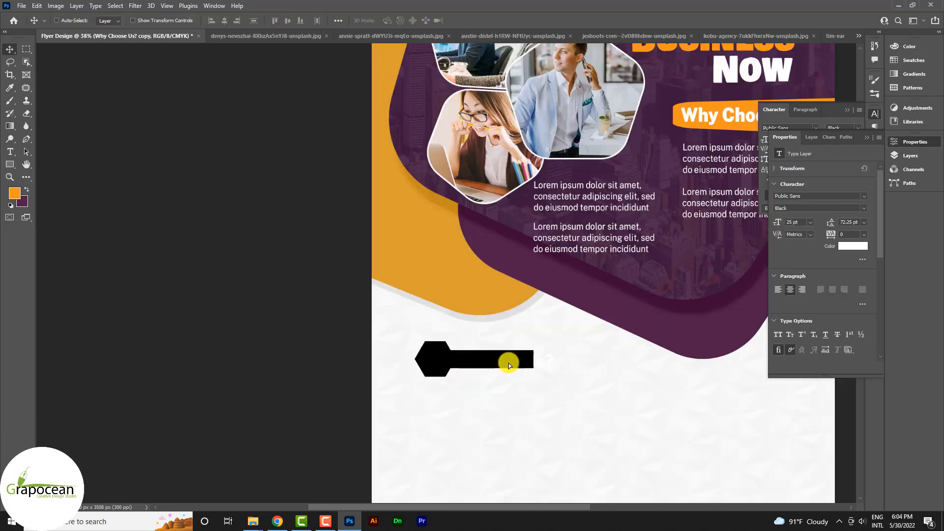
- Scale the copied 'Why Choose Us?' heading to 65% and move it onto the bar
{"action": "scroll", "coordinate": [508, 363], "scroll_direction": "up", "scroll_amount": 2}
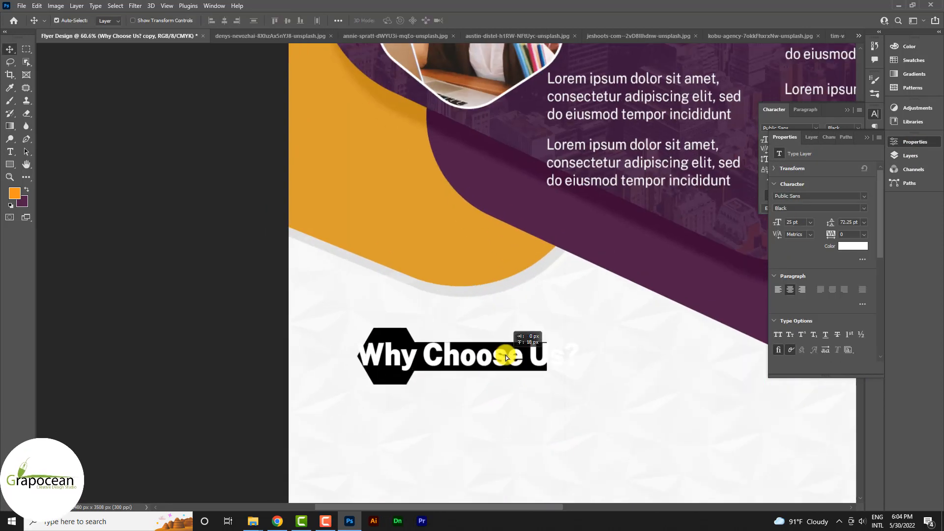
{"action": "key", "text": "ctrl+t"}
{"action": "left_click_drag", "start_coordinate": [569, 369], "coordinate": [540, 362]}
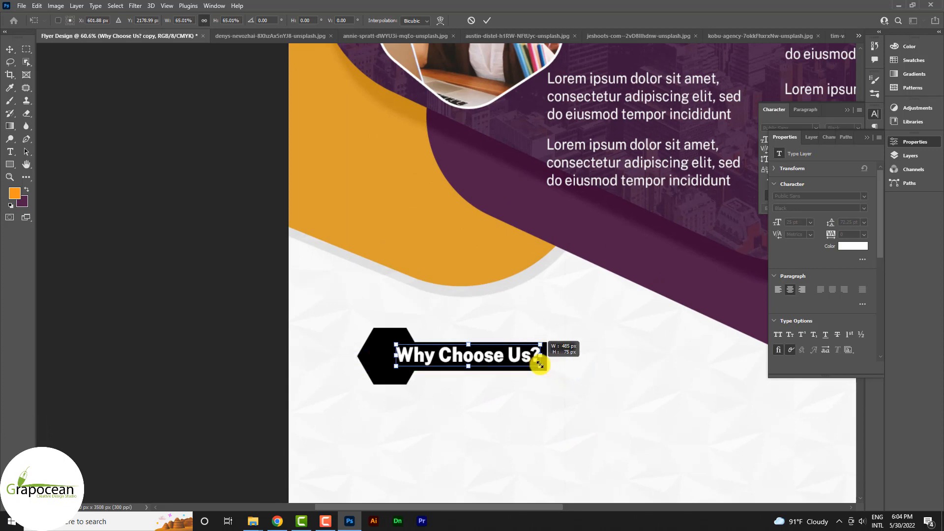
{"action": "scroll", "coordinate": [491, 358], "scroll_direction": "up", "scroll_amount": 1}
{"action": "left_click_drag", "start_coordinate": [474, 354], "coordinate": [481, 357]}
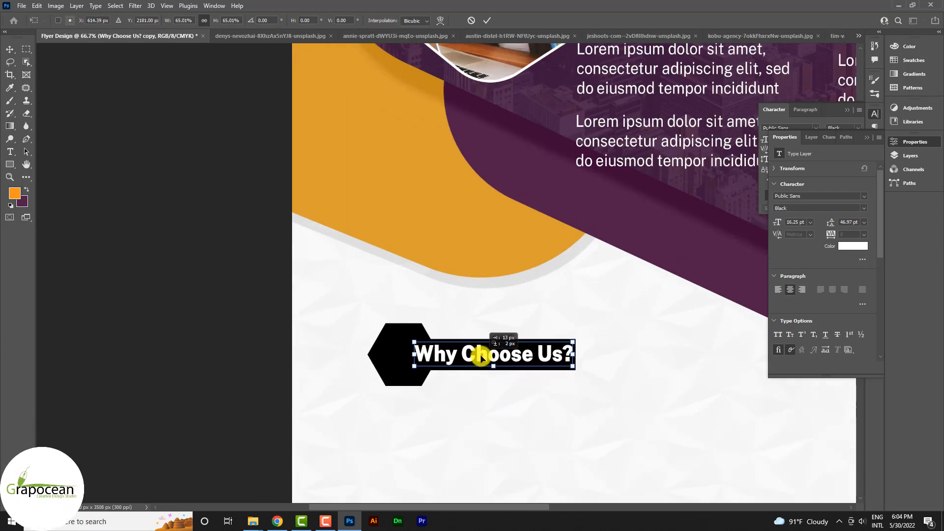
{"action": "left_click", "coordinate": [487, 20]}
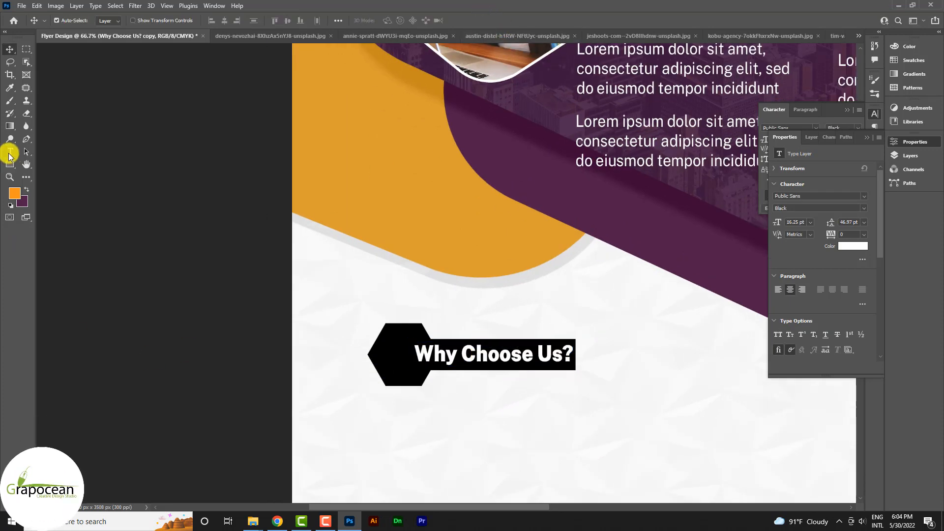
- Retype the heading as 'Want To Hire?' and select the Lorem ipsum paragraph below
{"action": "left_click", "coordinate": [10, 152]}
{"action": "left_click_drag", "start_coordinate": [416, 353], "coordinate": [564, 357]}
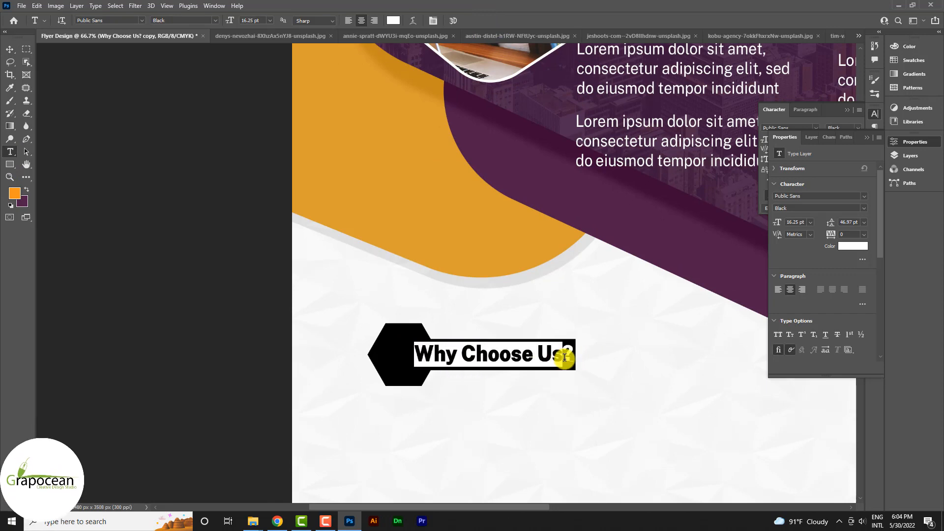
{"action": "type", "text": "Want "}
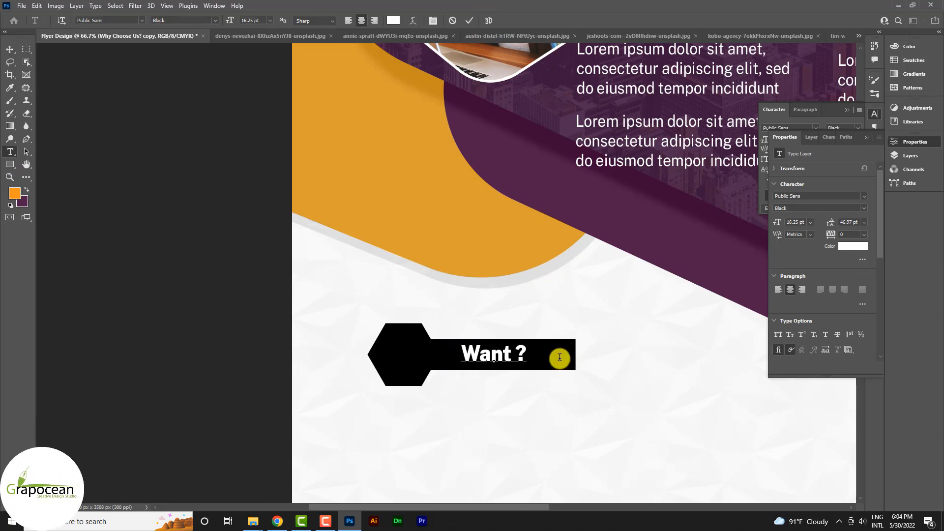
{"action": "type", "text": "to Hire"}
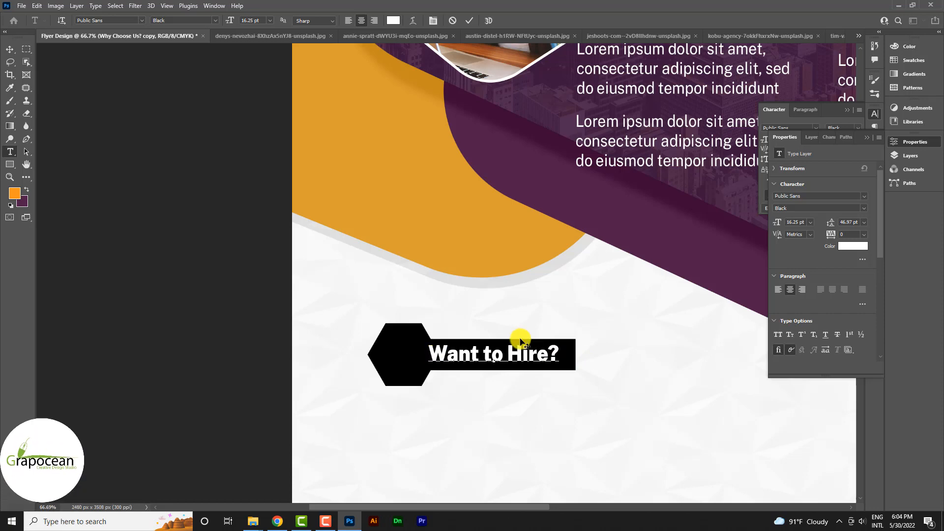
{"action": "left_click", "coordinate": [493, 361]}
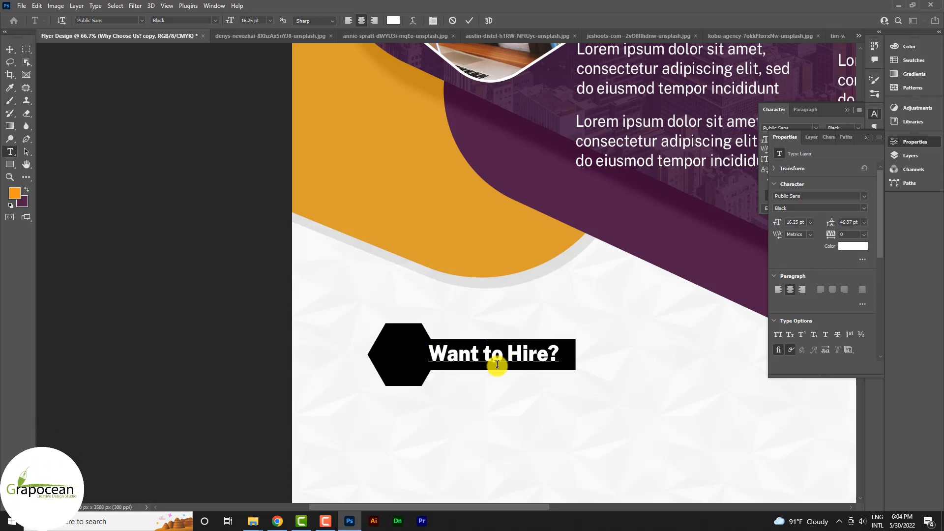
{"action": "left_click", "coordinate": [9, 50]}
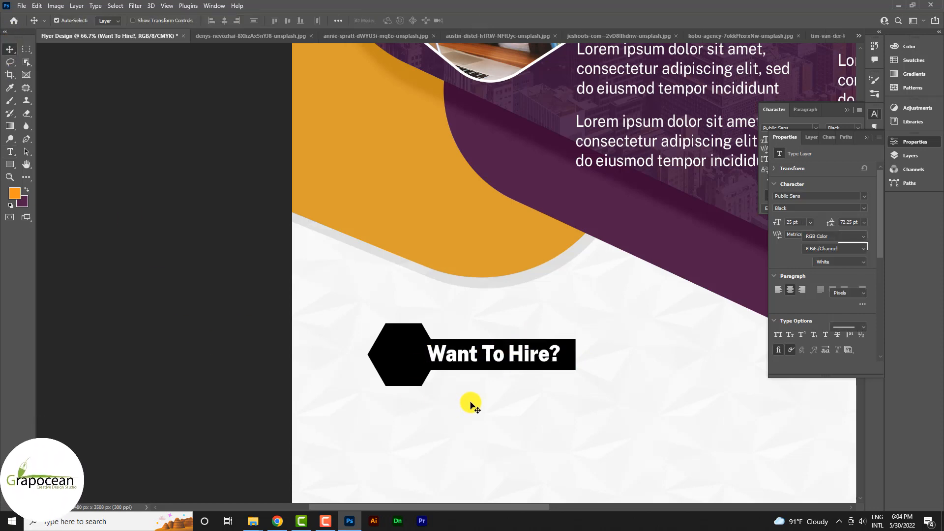
{"action": "scroll", "coordinate": [472, 401], "scroll_direction": "down", "scroll_amount": 3}
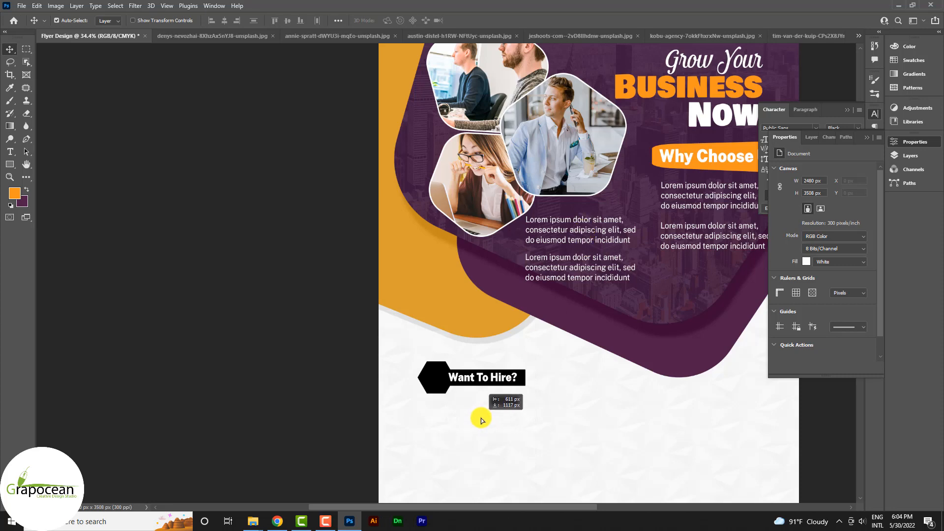
{"action": "left_click", "coordinate": [482, 421]}
{"action": "left_click", "coordinate": [10, 151]}
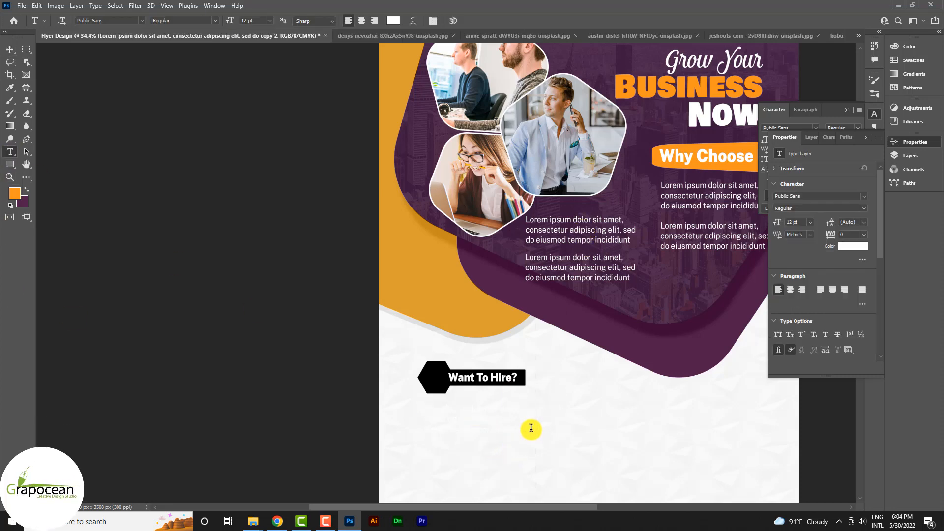
- Colour the paragraph black, sampled from the hexagon, and widen its box into three lines
{"action": "left_click_drag", "start_coordinate": [531, 428], "coordinate": [295, 386]}
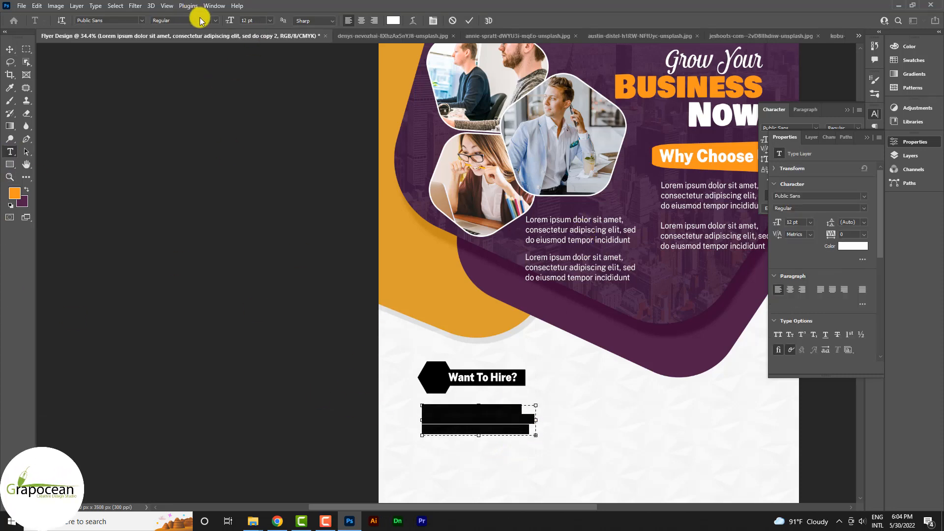
{"action": "left_click", "coordinate": [393, 20]}
{"action": "left_click", "coordinate": [430, 379]}
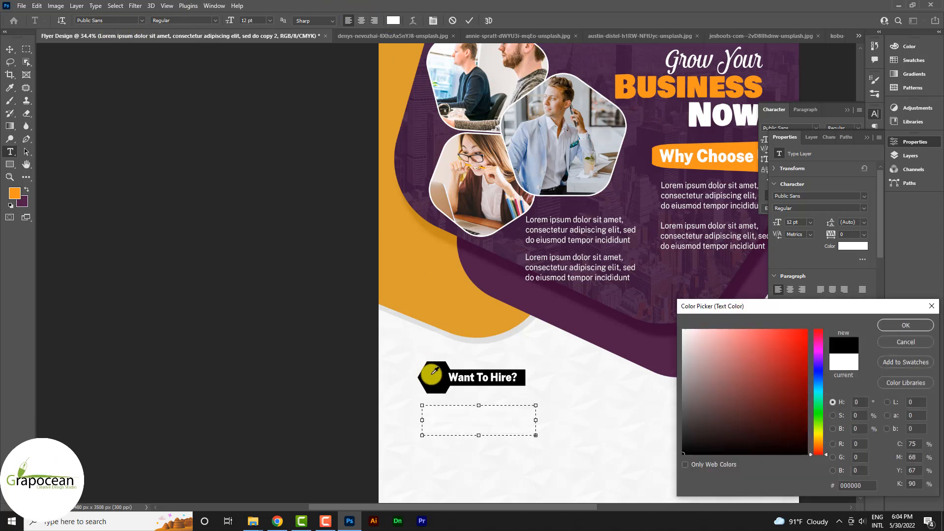
{"action": "left_click", "coordinate": [921, 327]}
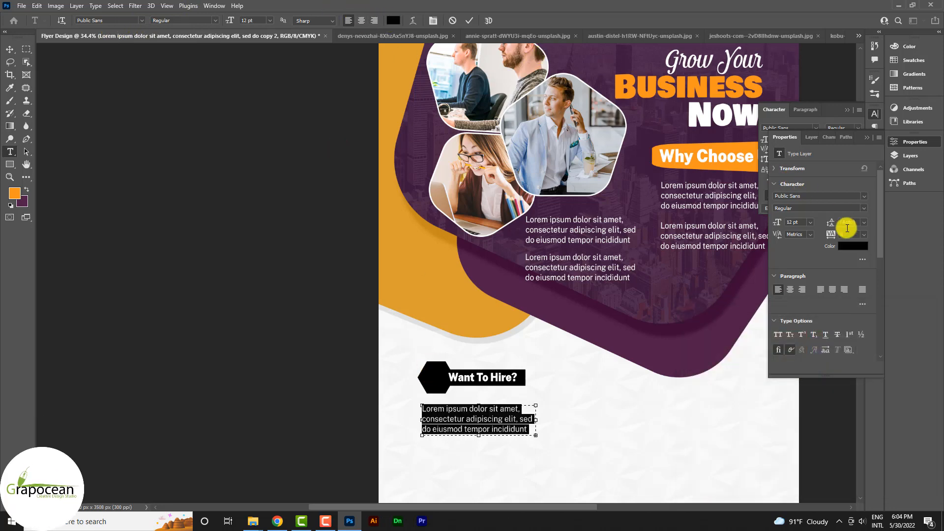
{"action": "left_click", "coordinate": [875, 113]}
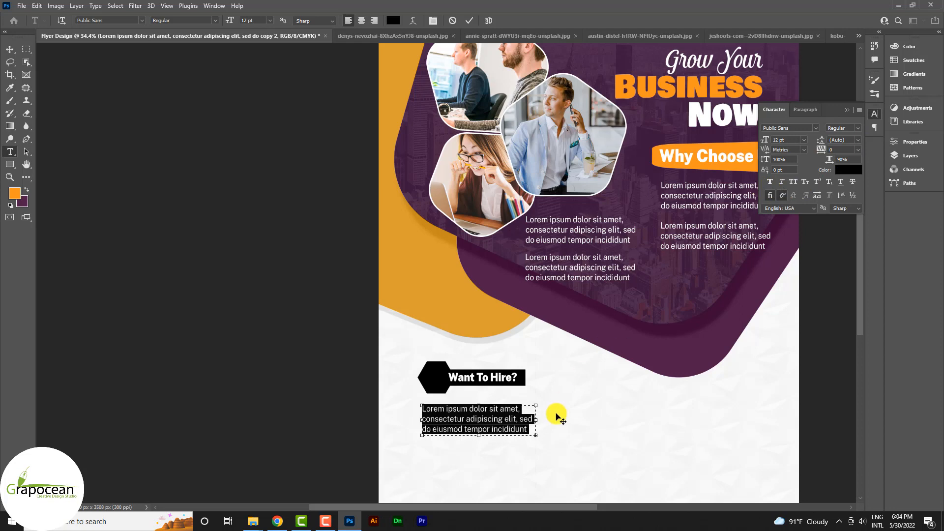
{"action": "scroll", "coordinate": [543, 421], "scroll_direction": "up", "scroll_amount": 2}
{"action": "left_click_drag", "start_coordinate": [537, 421], "coordinate": [604, 421]}
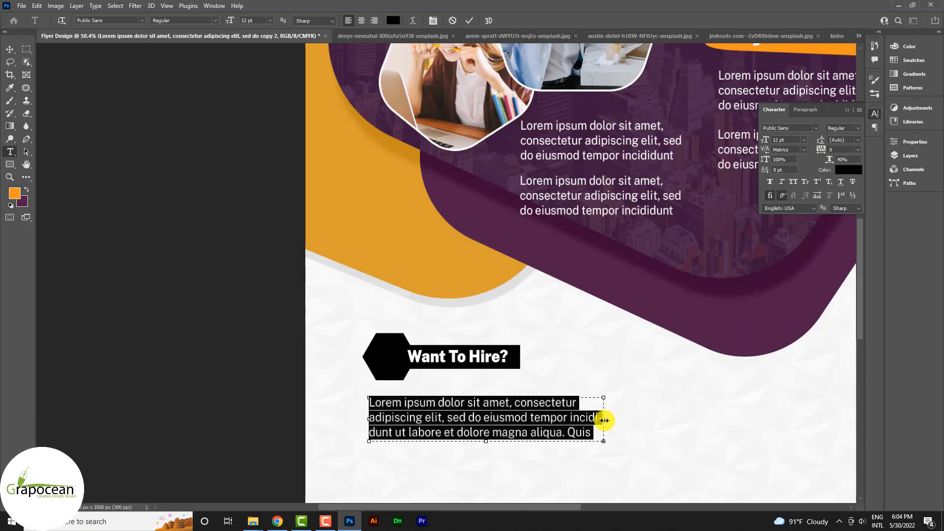
{"action": "left_click", "coordinate": [422, 362]}
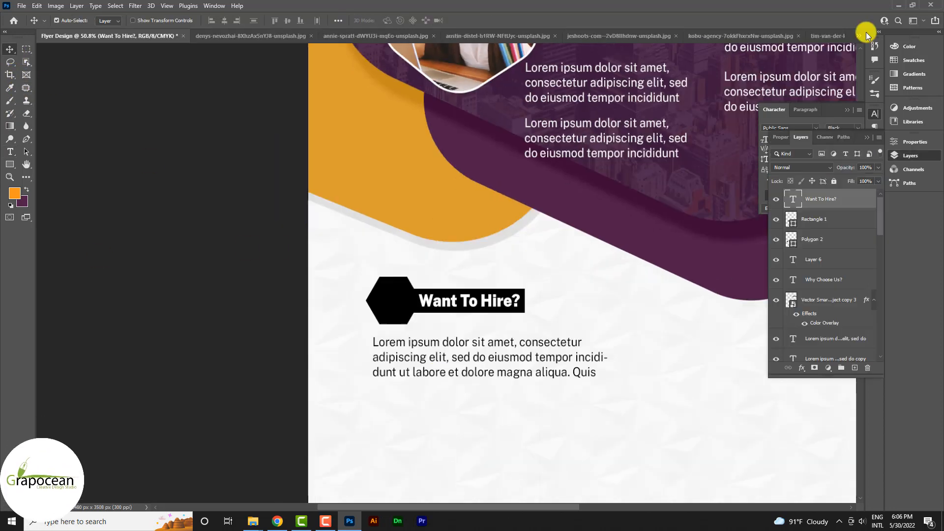
{"action": "left_click", "coordinate": [859, 35]}
{"action": "left_click", "coordinate": [747, 125]}
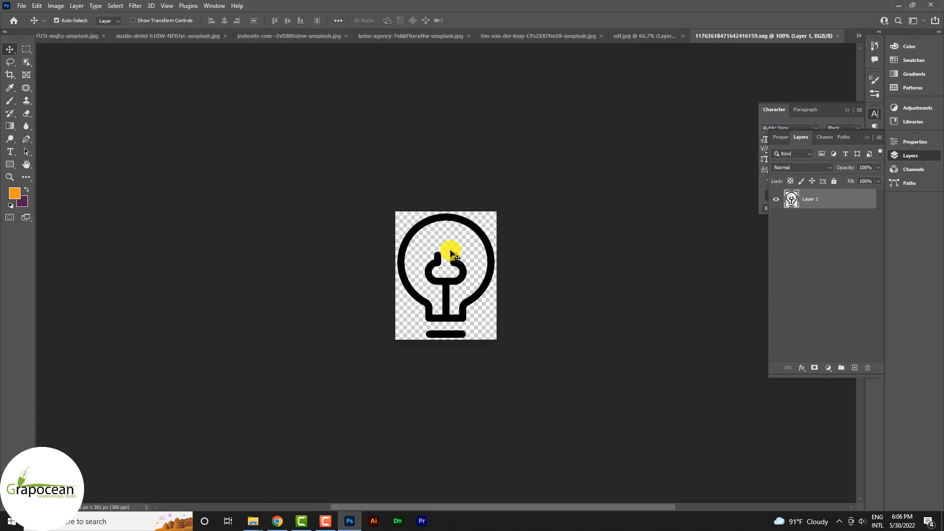
{"action": "left_click_drag", "start_coordinate": [465, 217], "coordinate": [467, 258]}
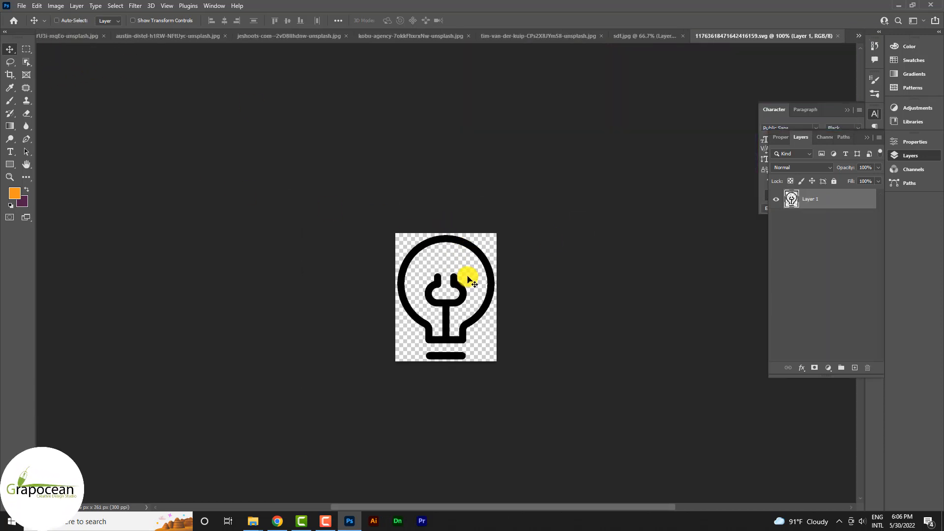
{"action": "left_click", "coordinate": [864, 35]}
{"action": "left_click", "coordinate": [784, 46]}
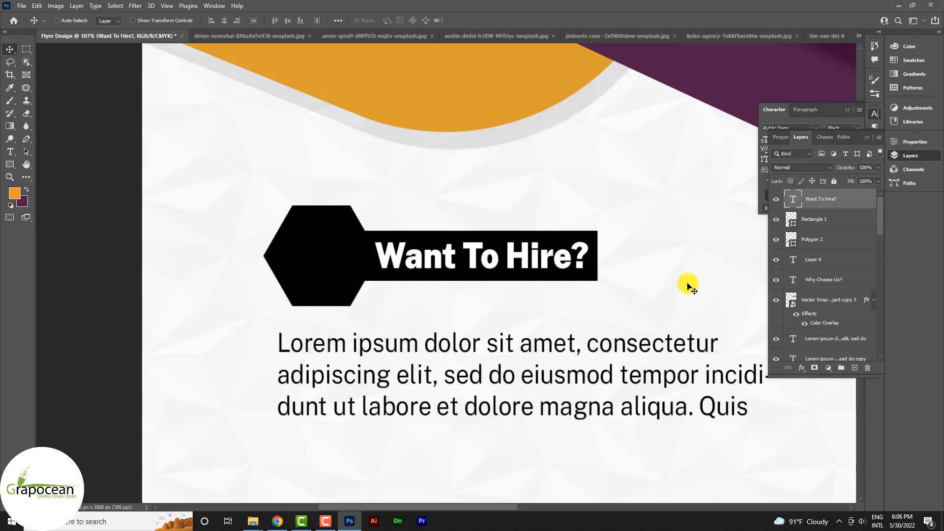
- Commit the heading and paste the lightbulb icon onto a new layer
{"action": "double_click", "coordinate": [597, 265]}
{"action": "left_click", "coordinate": [506, 20]}
{"action": "key", "text": "ctrl+shift+alt+n"}
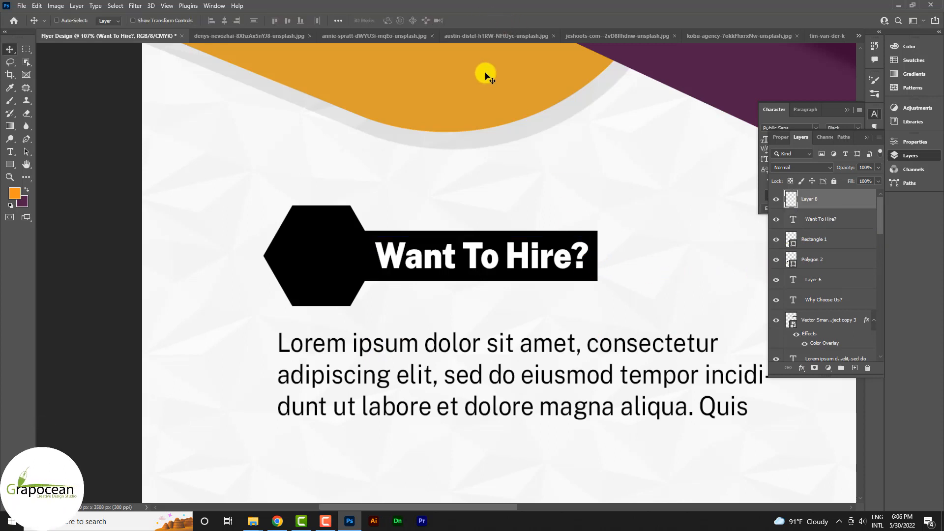
{"action": "key", "text": "ctrl+v"}
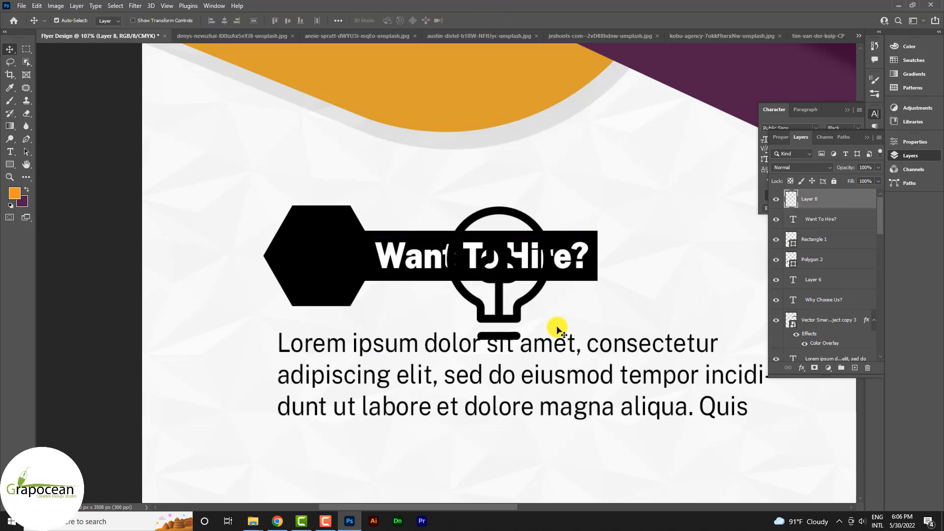
- Give the lightbulb a white Color Overlay sampled from the page
{"action": "right_click", "coordinate": [835, 202]}
{"action": "left_click", "coordinate": [743, 96]}
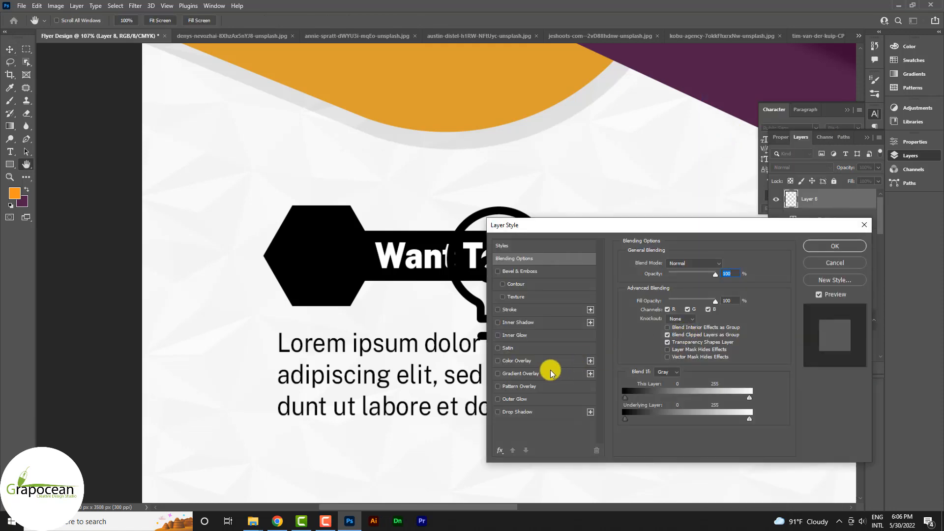
{"action": "left_click", "coordinate": [517, 361]}
{"action": "left_click", "coordinate": [823, 246]}
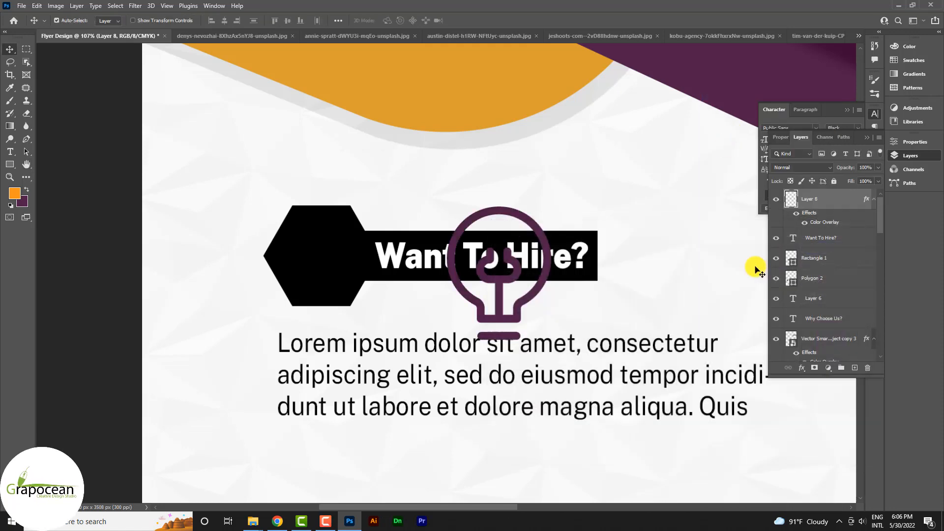
{"action": "left_click", "coordinate": [803, 224]}
{"action": "double_click", "coordinate": [817, 221]}
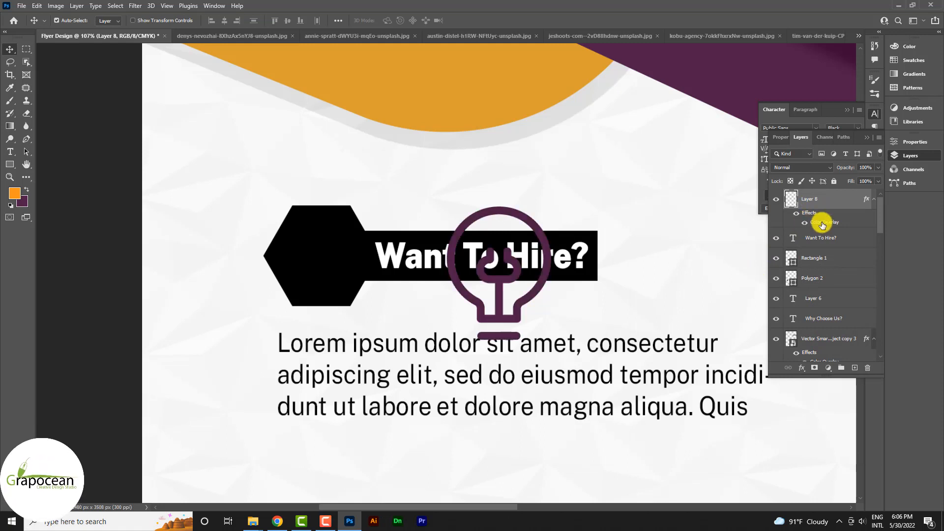
{"action": "left_click", "coordinate": [730, 266]}
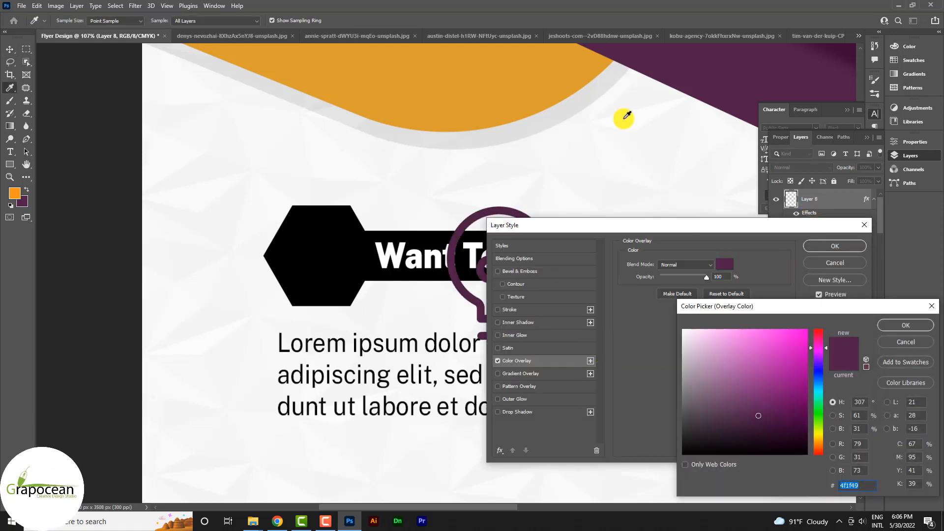
{"action": "left_click", "coordinate": [630, 118]}
{"action": "left_click", "coordinate": [900, 326]}
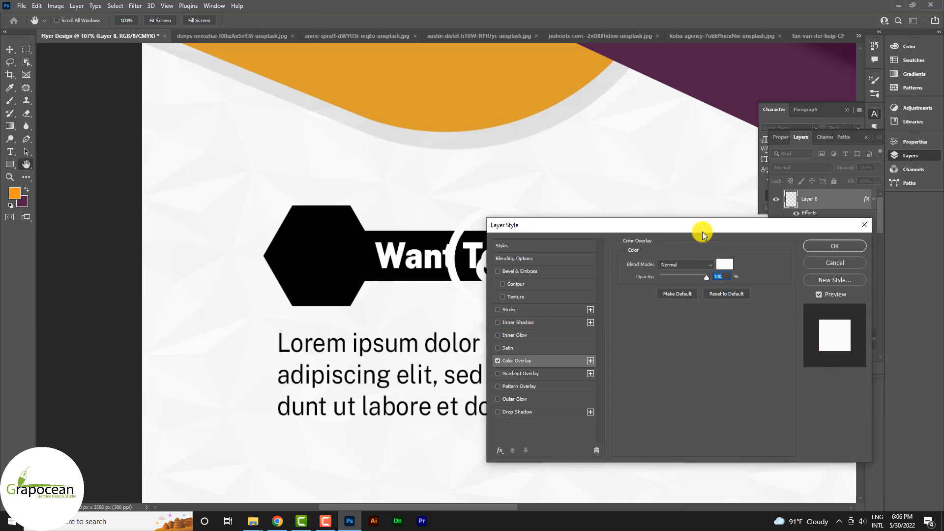
{"action": "left_click", "coordinate": [840, 245]}
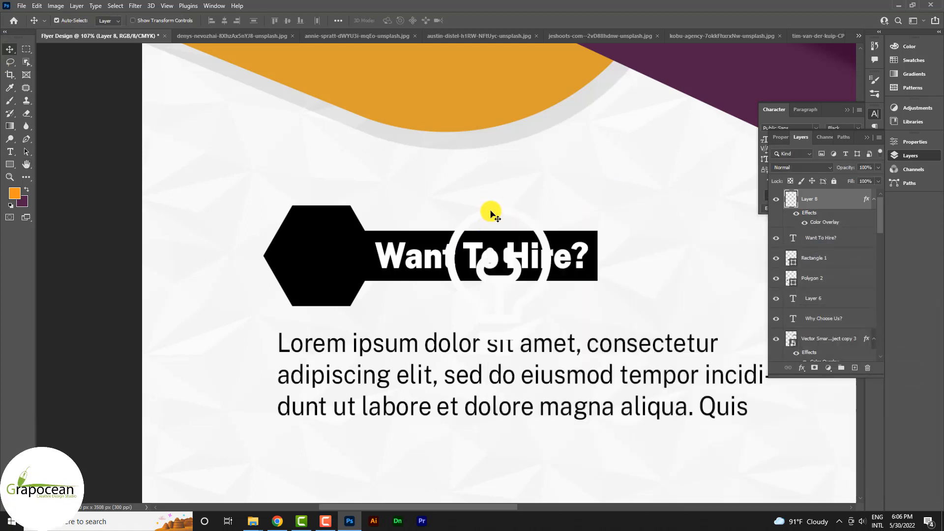
- Scale the lightbulb to about 49% and place it inside the black hexagon
{"action": "left_click_drag", "start_coordinate": [490, 210], "coordinate": [317, 214]}
{"action": "key", "text": "ctrl+t"}
{"action": "left_click_drag", "start_coordinate": [379, 204], "coordinate": [358, 212]}
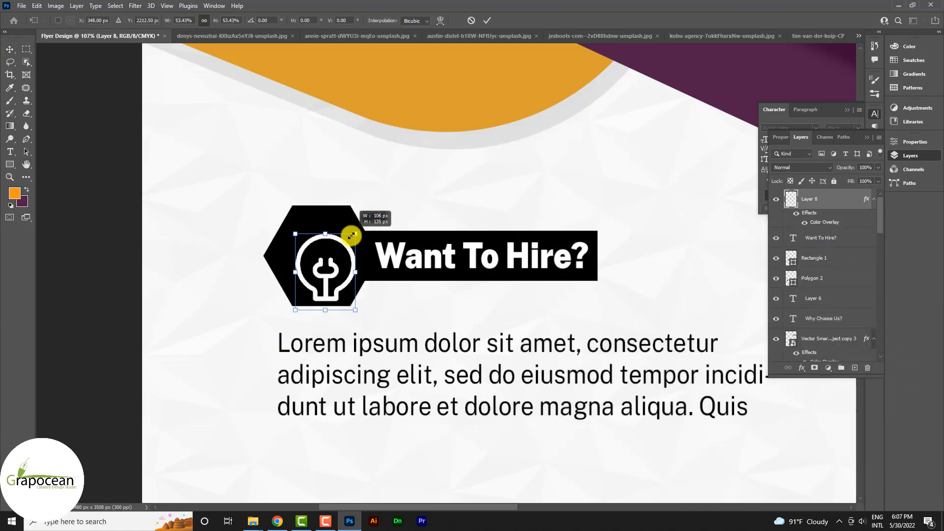
{"action": "left_click_drag", "start_coordinate": [333, 295], "coordinate": [327, 278]}
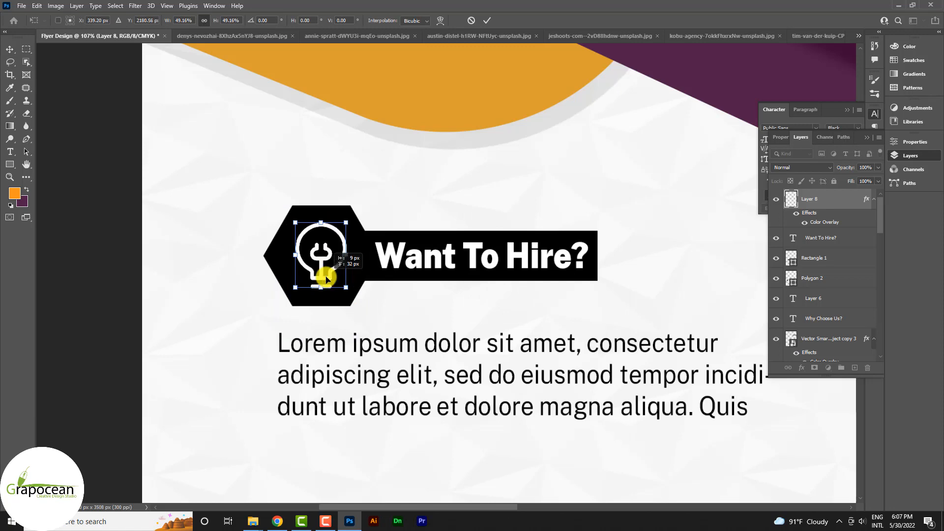
{"action": "left_click", "coordinate": [485, 24]}
{"action": "scroll", "coordinate": [480, 270], "scroll_direction": "down", "scroll_amount": 5}
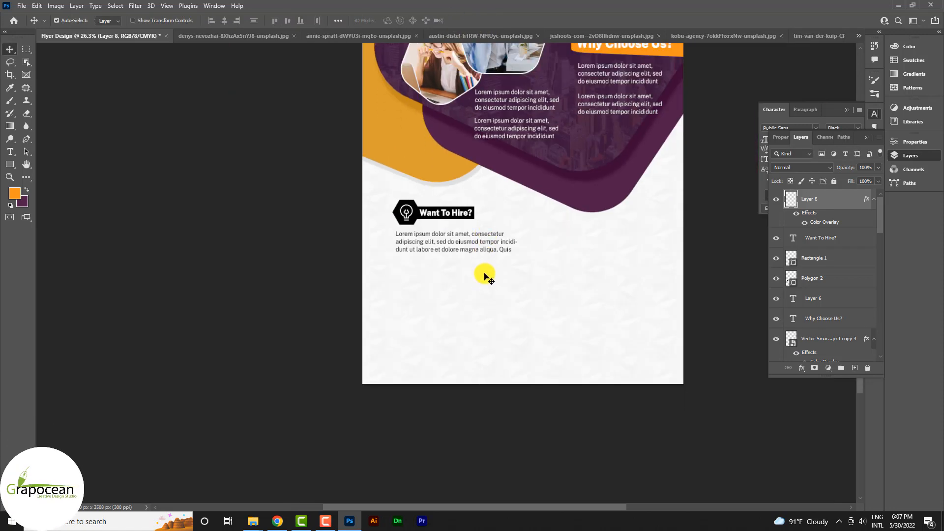
- Move the Lorem ipsum paragraph lower and place a copy above it
{"action": "scroll", "coordinate": [484, 276], "scroll_direction": "up", "scroll_amount": 2}
{"action": "left_click_drag", "start_coordinate": [482, 295], "coordinate": [468, 308]}
{"action": "left_click", "coordinate": [10, 152]}
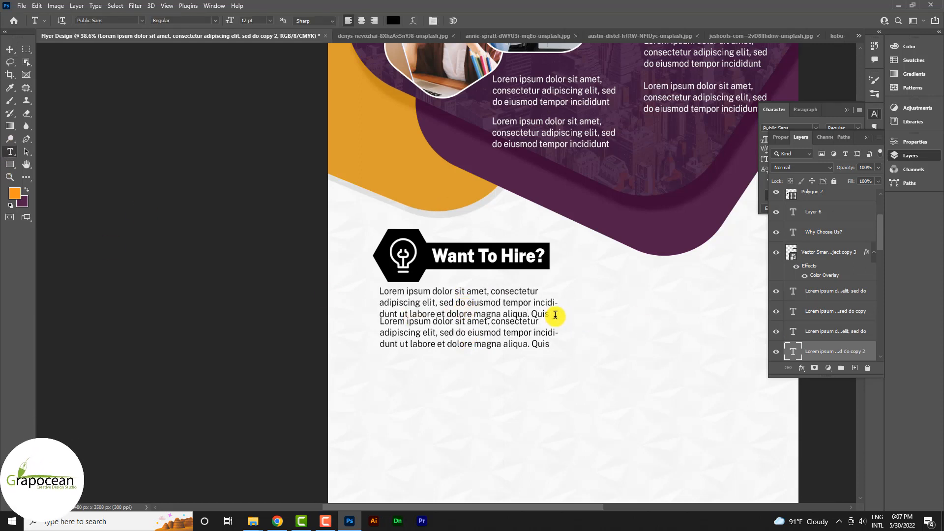
- Set all text in the copied paragraph to 14 pt Bold
{"action": "left_click", "coordinate": [555, 315]}
{"action": "key", "text": "ctrl+a"}
{"action": "left_click", "coordinate": [271, 22]}
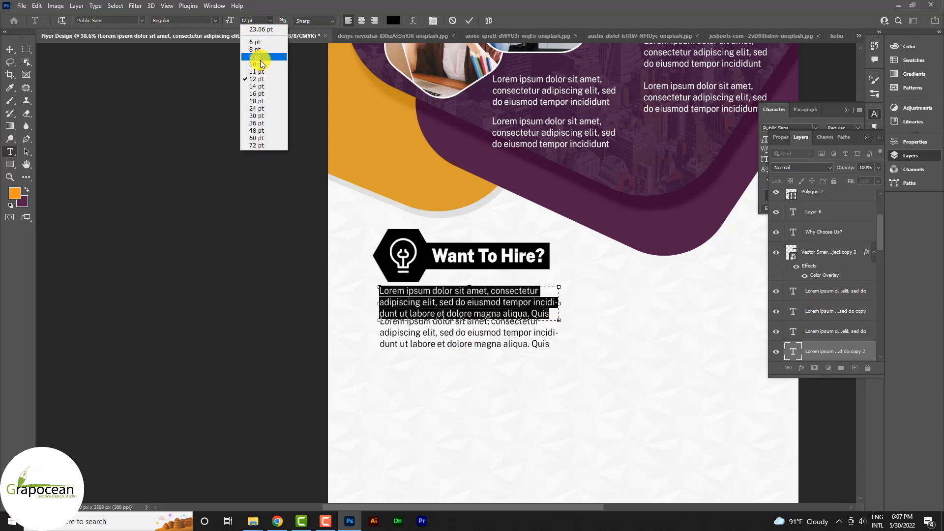
{"action": "left_click", "coordinate": [260, 74]}
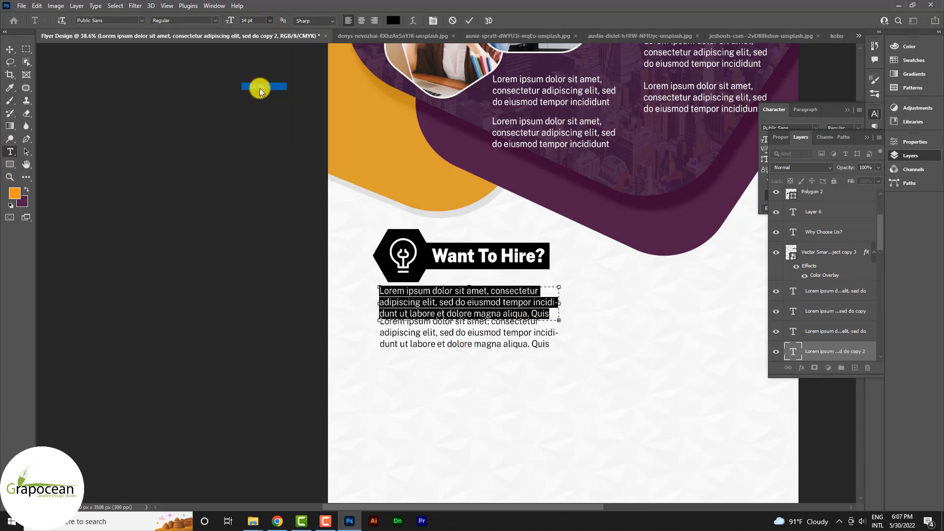
{"action": "left_click", "coordinate": [215, 20]}
{"action": "left_click", "coordinate": [190, 108]}
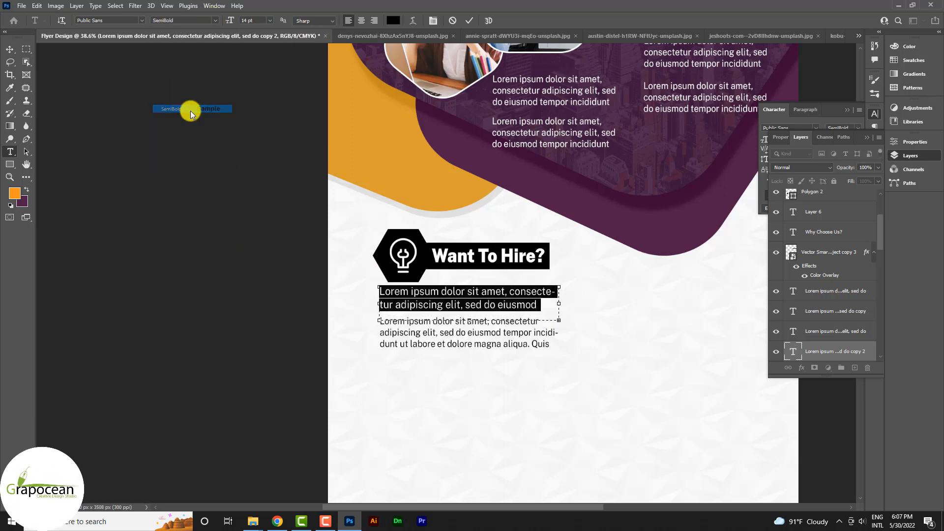
{"action": "left_click", "coordinate": [215, 20]}
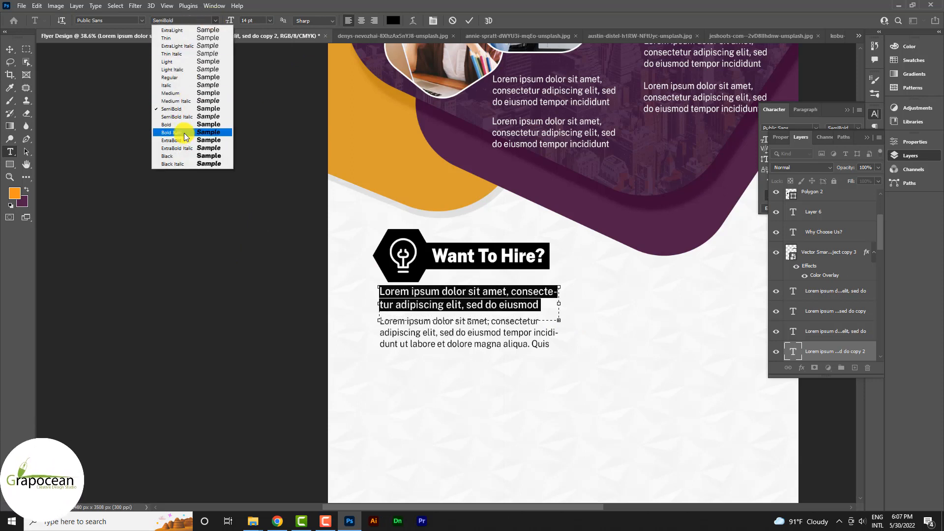
{"action": "left_click", "coordinate": [184, 125]}
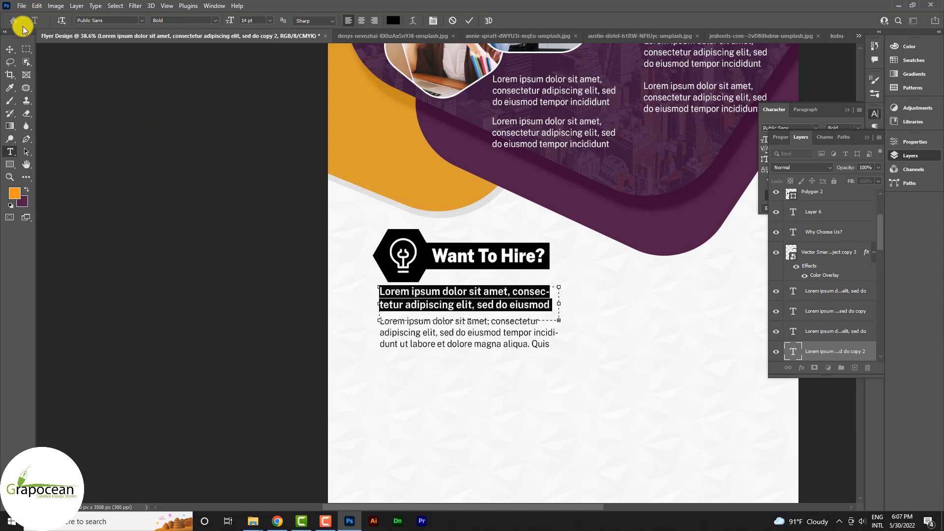
{"action": "left_click", "coordinate": [9, 49]}
{"action": "scroll", "coordinate": [539, 379], "scroll_direction": "down", "scroll_amount": 4}
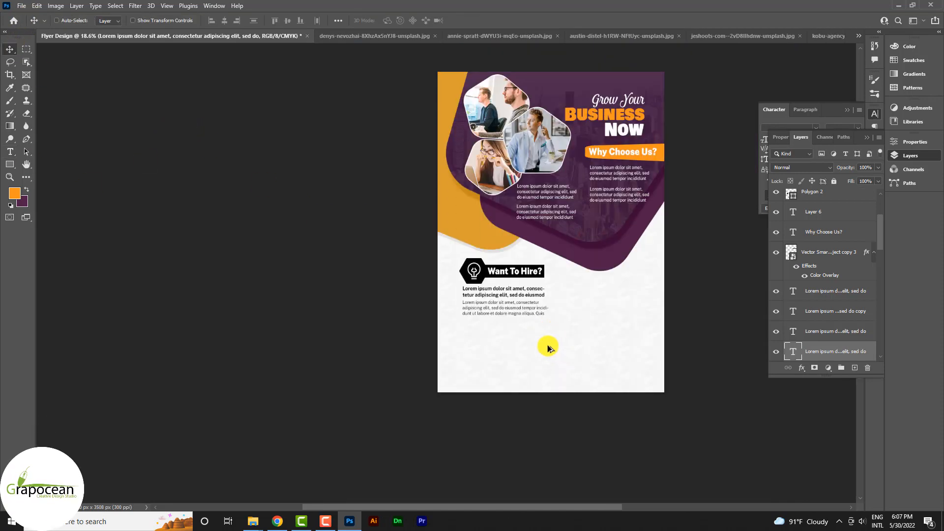
{"action": "scroll", "coordinate": [544, 344], "scroll_direction": "up", "scroll_amount": 4}
{"action": "scroll", "coordinate": [533, 284], "scroll_direction": "down", "scroll_amount": 5}
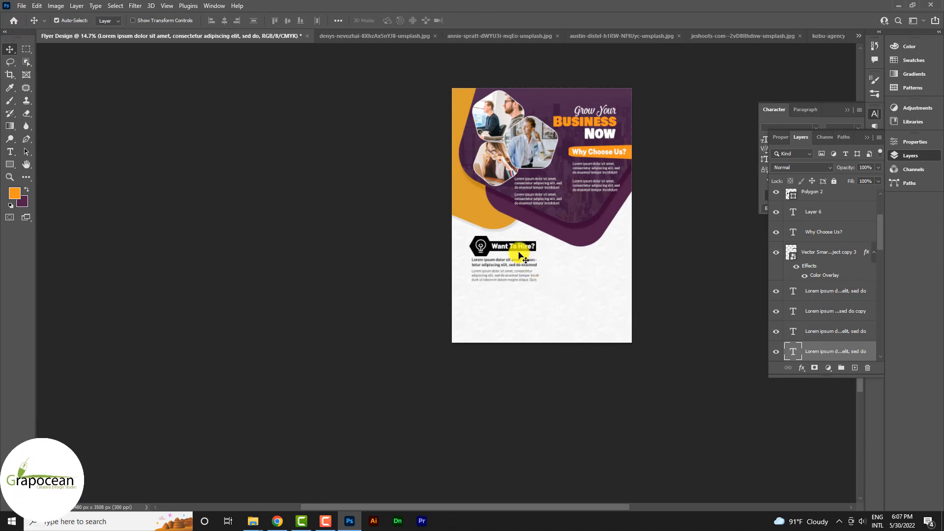
{"action": "scroll", "coordinate": [506, 249], "scroll_direction": "up", "scroll_amount": 5}
- Fill the lightbulb's hexagon with orange d99e30 sampled from the flyer
{"action": "left_click", "coordinate": [445, 229]}
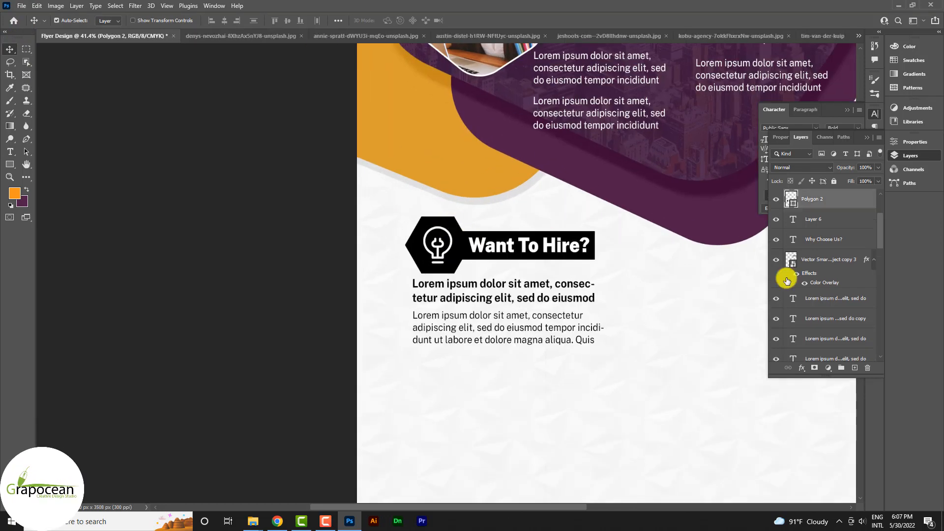
{"action": "double_click", "coordinate": [789, 197]}
{"action": "left_click", "coordinate": [460, 158]}
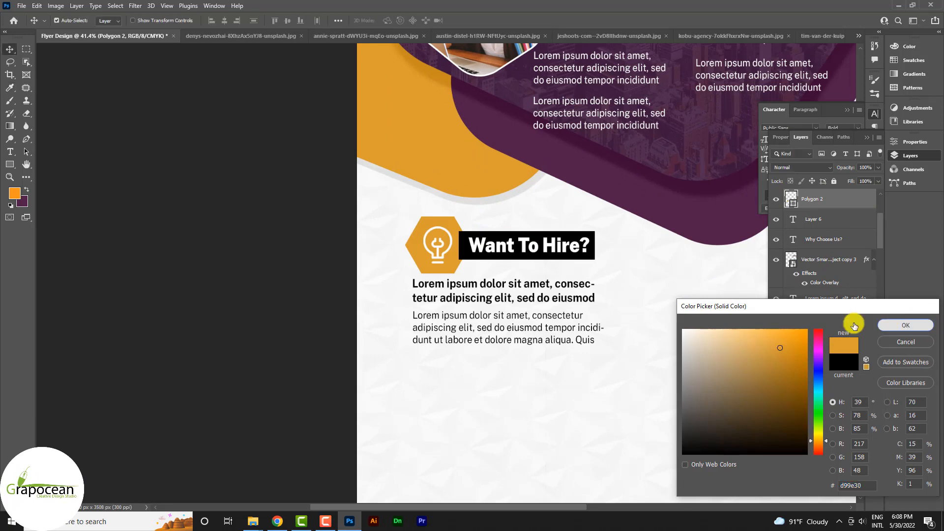
{"action": "left_click", "coordinate": [905, 325]}
{"action": "scroll", "coordinate": [386, 359], "scroll_direction": "down", "scroll_amount": 5}
{"action": "scroll", "coordinate": [392, 306], "scroll_direction": "up", "scroll_amount": 4}
- Fill the heading's bar with purple 4f1f49 sampled from the flyer
{"action": "left_click", "coordinate": [391, 306]}
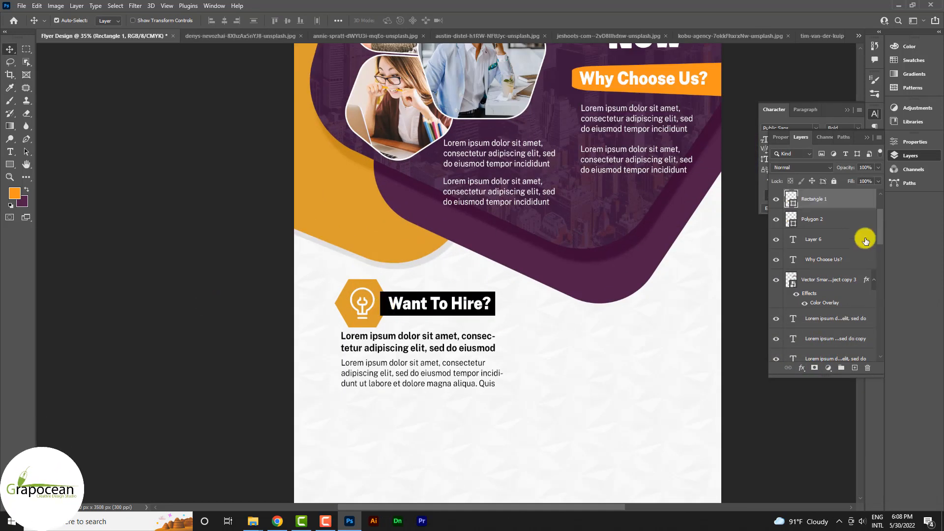
{"action": "double_click", "coordinate": [791, 199]}
{"action": "left_click", "coordinate": [558, 267]}
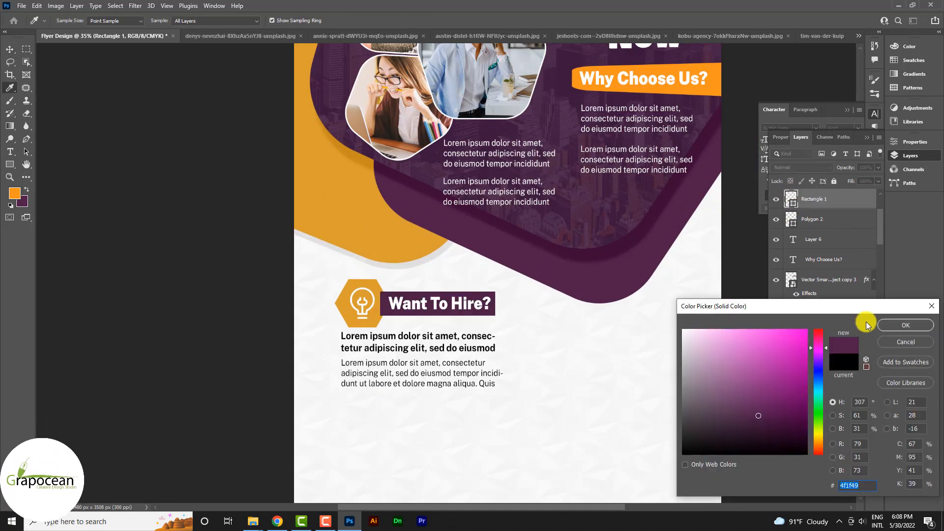
{"action": "key", "text": "Return"}
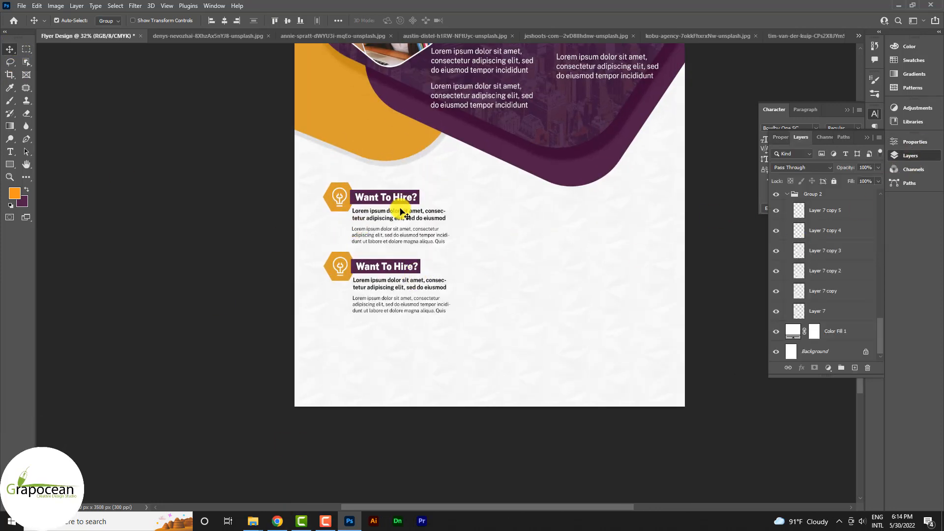
- Undo a stray copy, then scale both hire blocks up to 130%
{"action": "scroll", "coordinate": [790, 207], "scroll_direction": "up", "scroll_amount": 10}
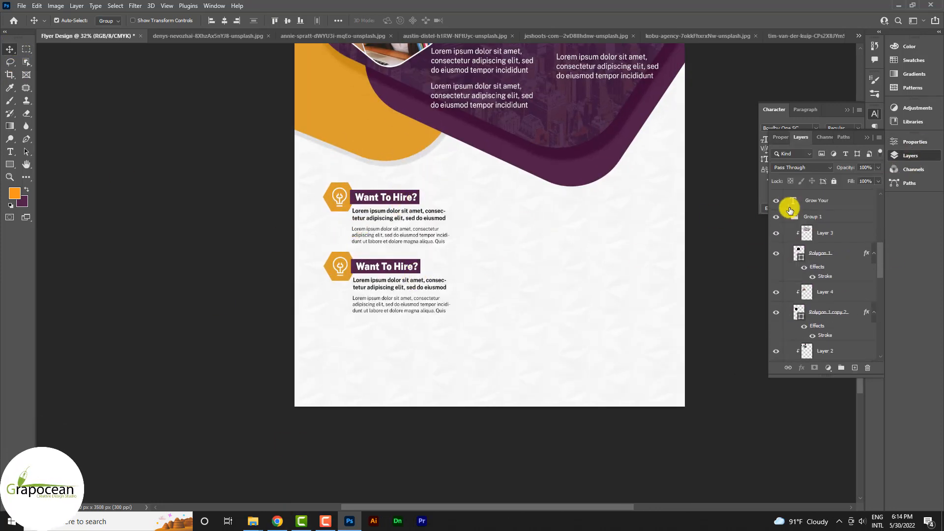
{"action": "scroll", "coordinate": [790, 211], "scroll_direction": "up", "scroll_amount": 2}
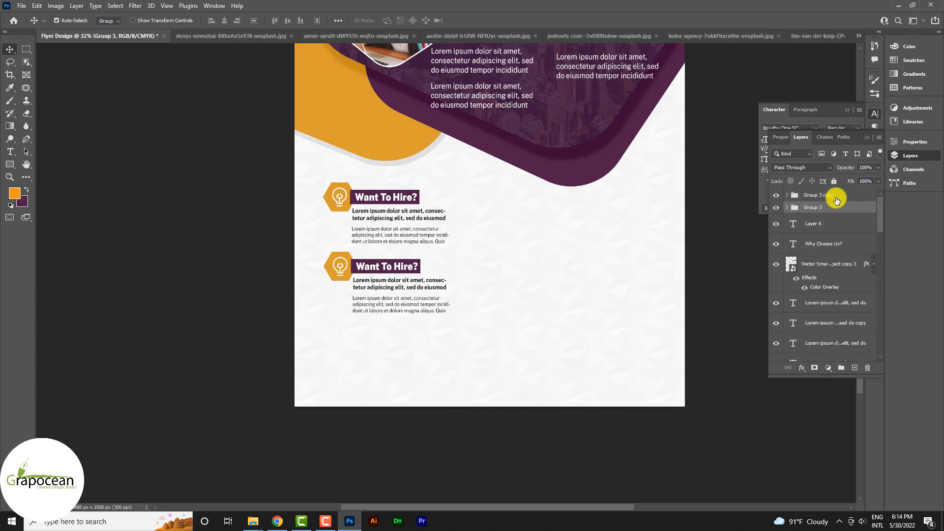
{"action": "scroll", "coordinate": [413, 248], "scroll_direction": "down", "scroll_amount": 2}
{"action": "left_click_drag", "start_coordinate": [398, 229], "coordinate": [487, 233]}
{"action": "key", "text": "ctrl+z"}
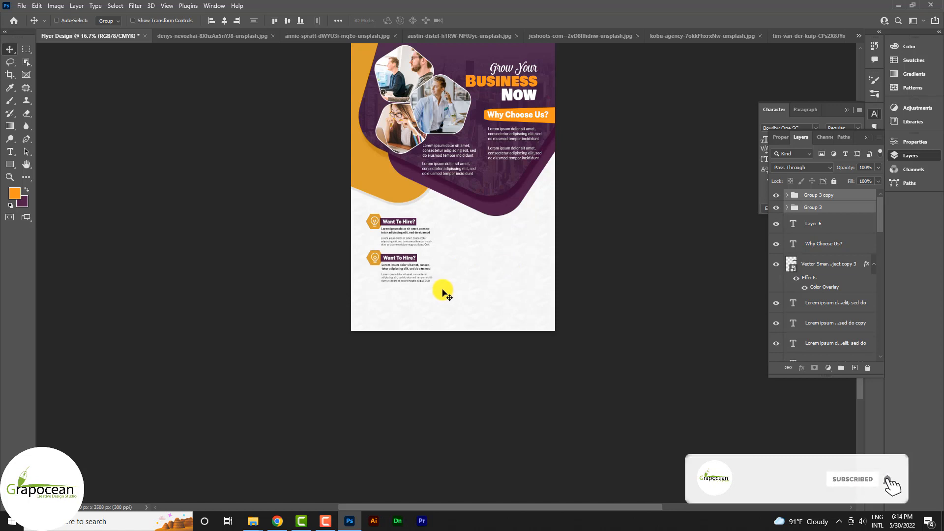
{"action": "key", "text": "ctrl+t"}
{"action": "left_click_drag", "start_coordinate": [431, 282], "coordinate": [442, 293]}
{"action": "left_click_drag", "start_coordinate": [398, 258], "coordinate": [410, 271]}
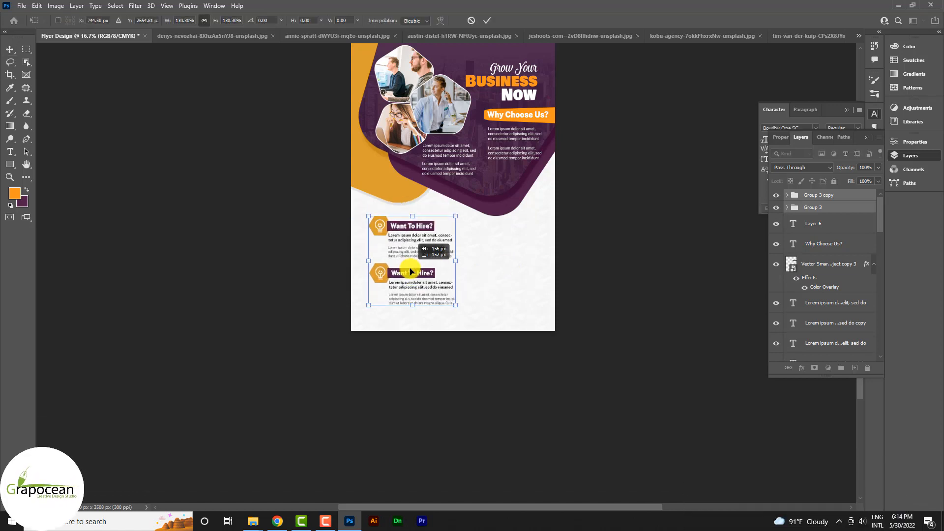
{"action": "left_click", "coordinate": [487, 20]}
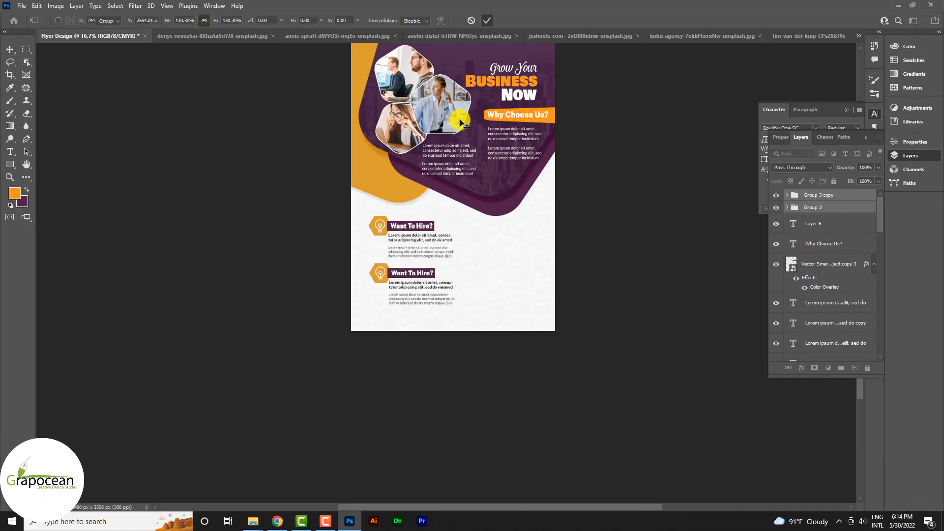
- Duplicate the two hire blocks into a right-hand column
{"action": "left_click_drag", "start_coordinate": [448, 234], "coordinate": [496, 237]}
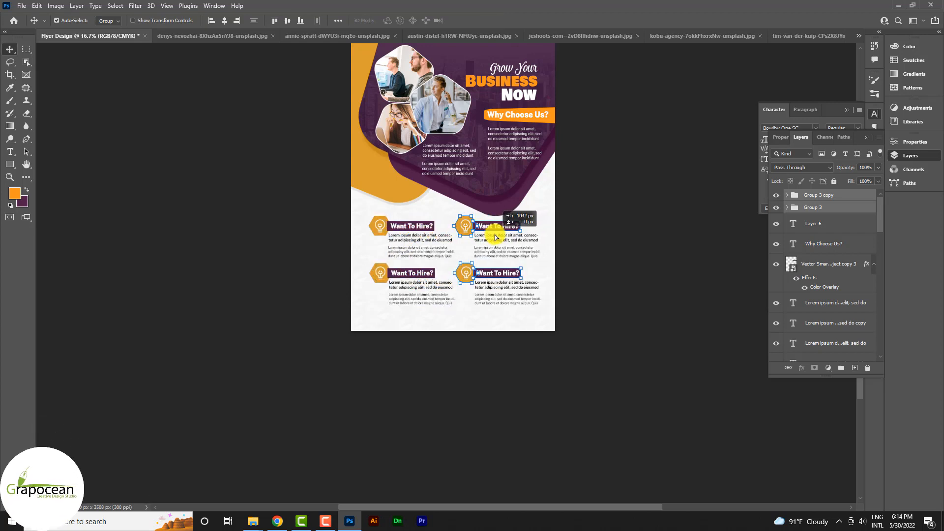
{"action": "left_click", "coordinate": [820, 237], "text": "shift"}
{"action": "key", "text": "ctrl+t"}
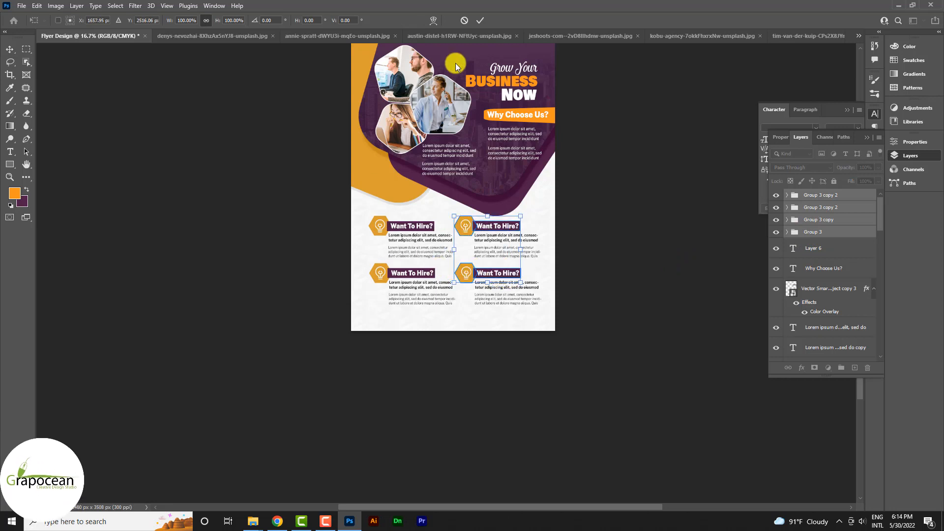
{"action": "left_click", "coordinate": [464, 20]}
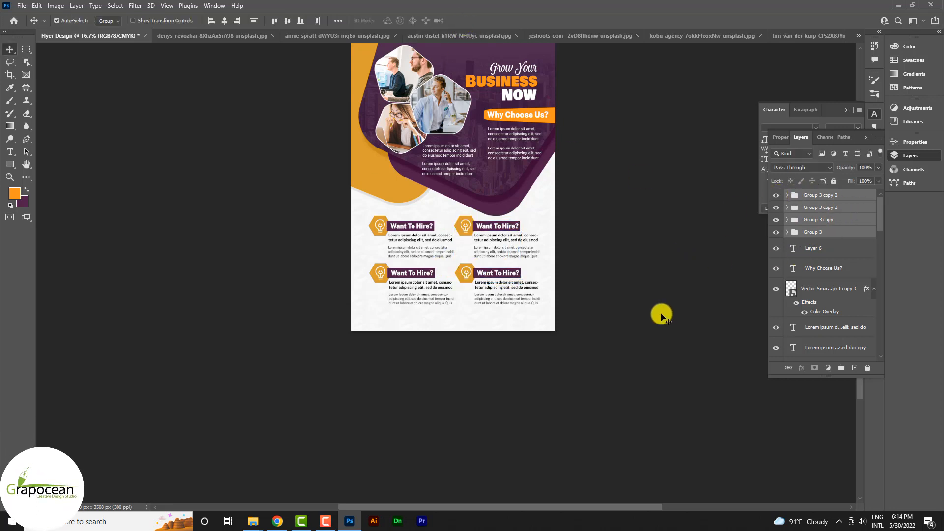
- Select all four hire groups and shift them left to centre the grid
{"action": "left_click", "coordinate": [661, 314]}
{"action": "left_click", "coordinate": [835, 196]}
{"action": "left_click", "coordinate": [838, 231], "text": "shift"}
{"action": "key", "text": "ctrl+t"}
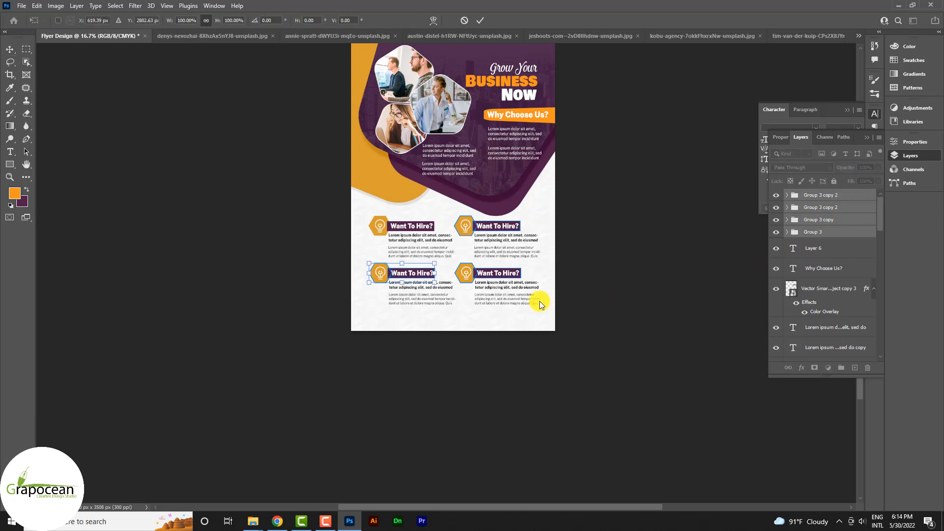
{"action": "left_click", "coordinate": [480, 20]}
{"action": "left_click_drag", "start_coordinate": [480, 274], "coordinate": [469, 279]}
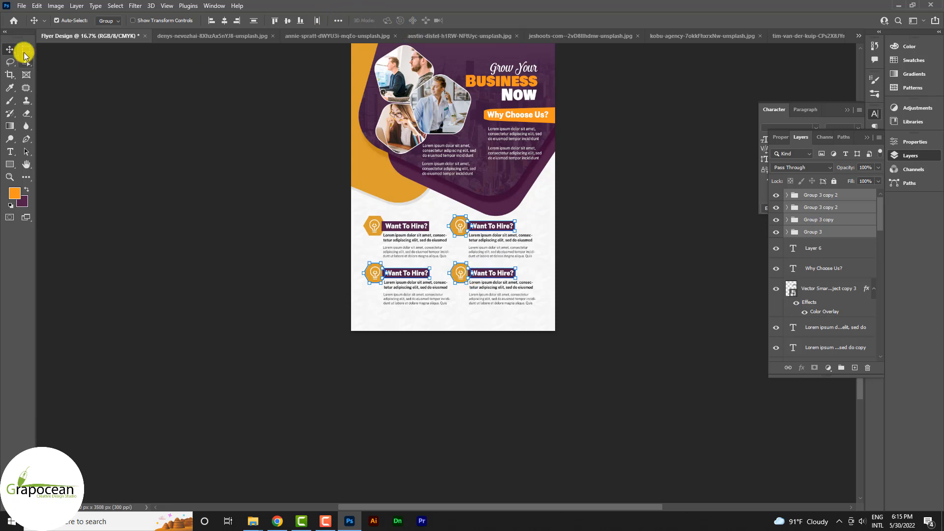
- Place a copy of the orange BUSINESS heading near the bottom of the flyer
{"action": "left_click", "coordinate": [194, 223]}
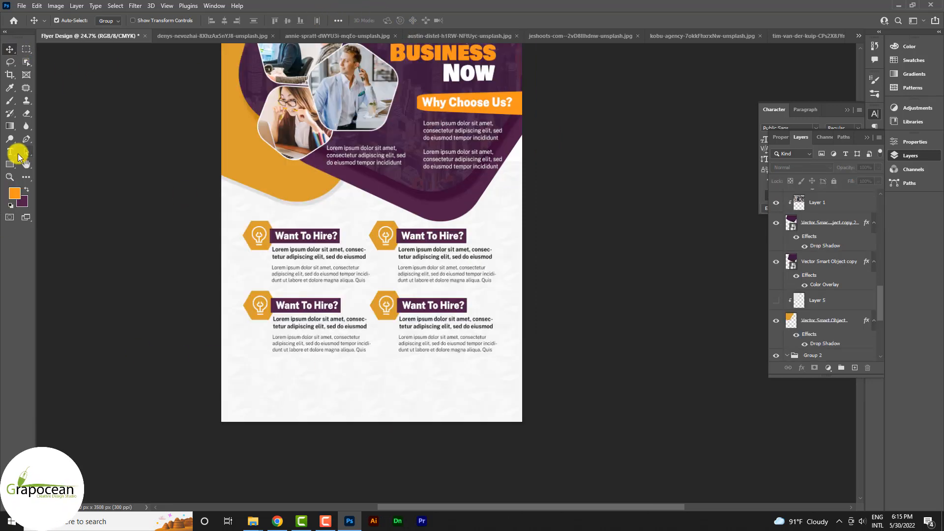
{"action": "scroll", "coordinate": [448, 71], "scroll_direction": "up", "scroll_amount": 2}
{"action": "left_click_drag", "start_coordinate": [453, 83], "coordinate": [377, 404]}
{"action": "key", "text": "alt+shift"}
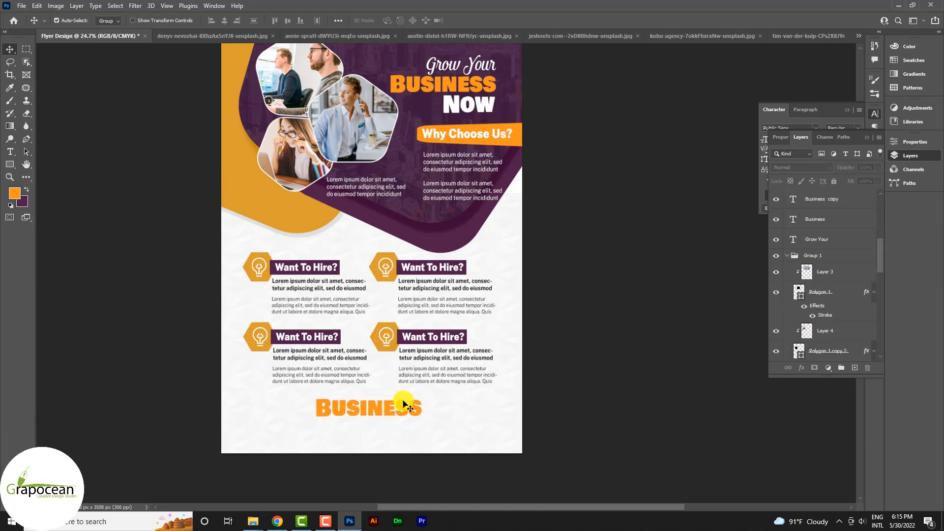
{"action": "scroll", "coordinate": [385, 450], "scroll_direction": "up", "scroll_amount": 2}
{"action": "scroll", "coordinate": [385, 450], "scroll_direction": "down", "scroll_amount": 3}
- Add 'PLANS' to the copy and nudge BUSINESS PLANS slightly left and up
{"action": "left_click", "coordinate": [11, 150]}
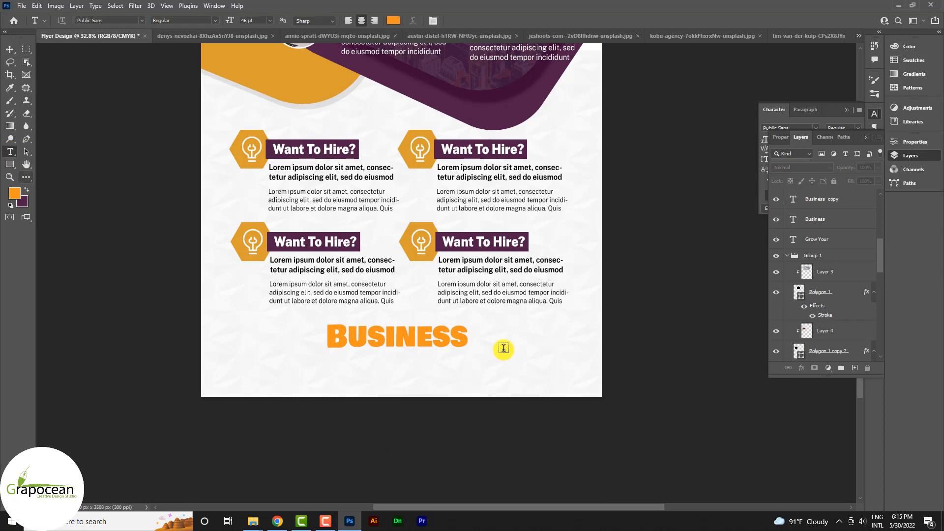
{"action": "left_click", "coordinate": [461, 330]}
{"action": "type", "text": "P"}
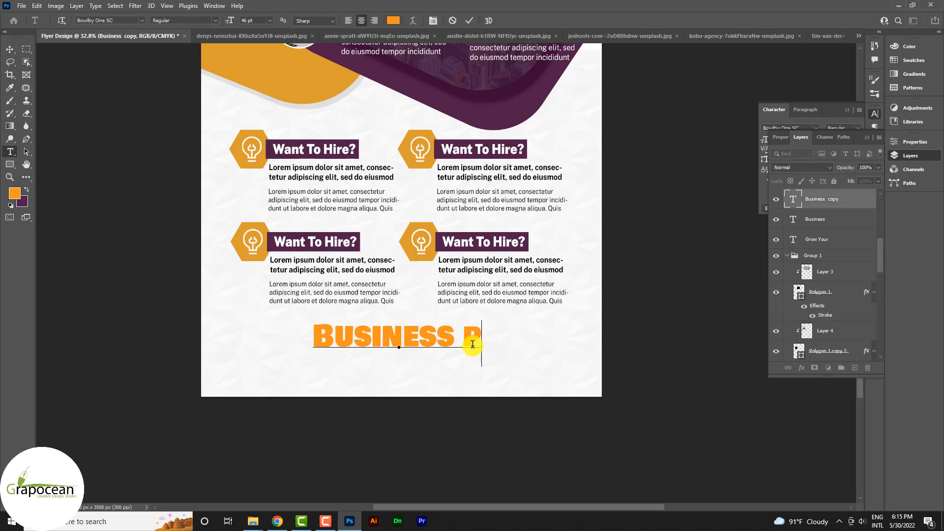
{"action": "type", "text": "LANS"}
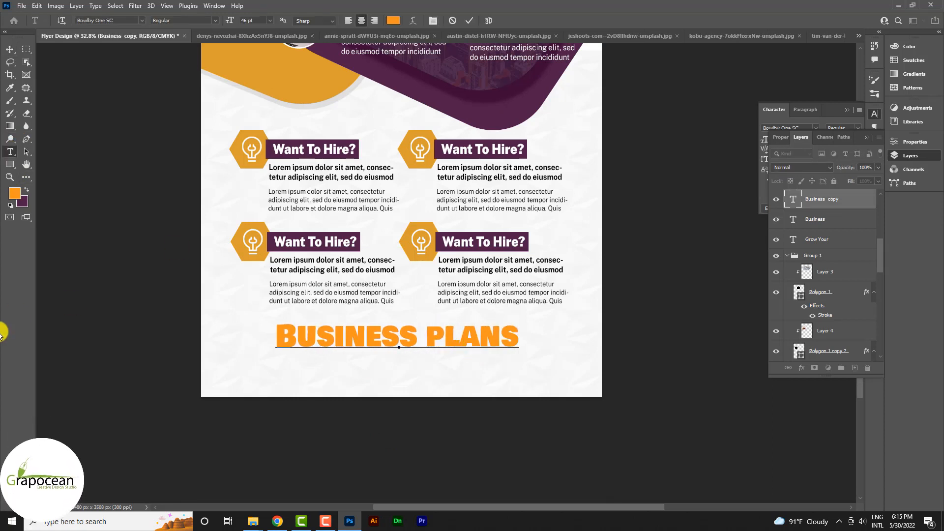
{"action": "left_click", "coordinate": [8, 47]}
{"action": "scroll", "coordinate": [350, 332], "scroll_direction": "down", "scroll_amount": 3}
{"action": "left_click_drag", "start_coordinate": [414, 341], "coordinate": [411, 338]}
- Copy a paragraph text line beneath BUSINESS PLANS
{"action": "left_click_drag", "start_coordinate": [443, 381], "coordinate": [387, 378]}
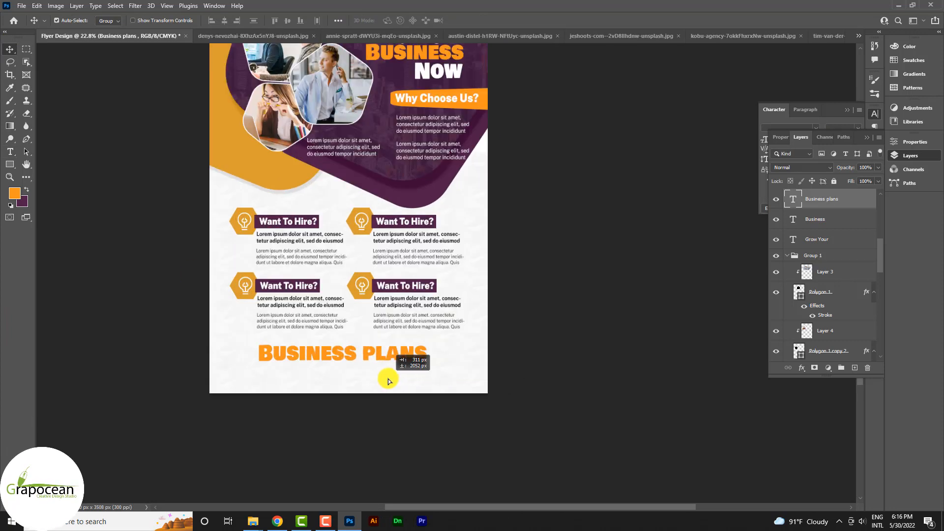
{"action": "scroll", "coordinate": [387, 374], "scroll_direction": "up", "scroll_amount": 4}
{"action": "left_click", "coordinate": [10, 152]}
- Colour the copied paragraph's text with the flyer's dark purple
{"action": "scroll", "coordinate": [506, 400], "scroll_direction": "down", "scroll_amount": 2}
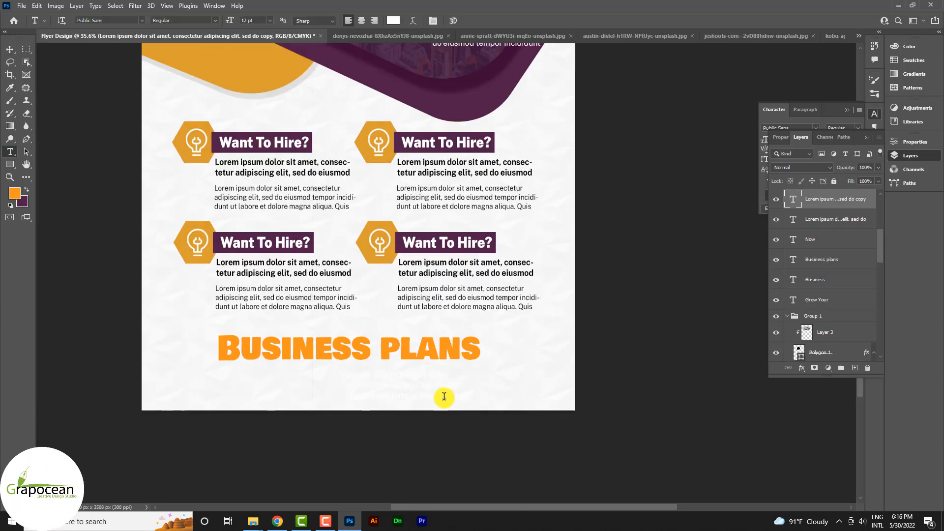
{"action": "key", "text": "ctrl+a"}
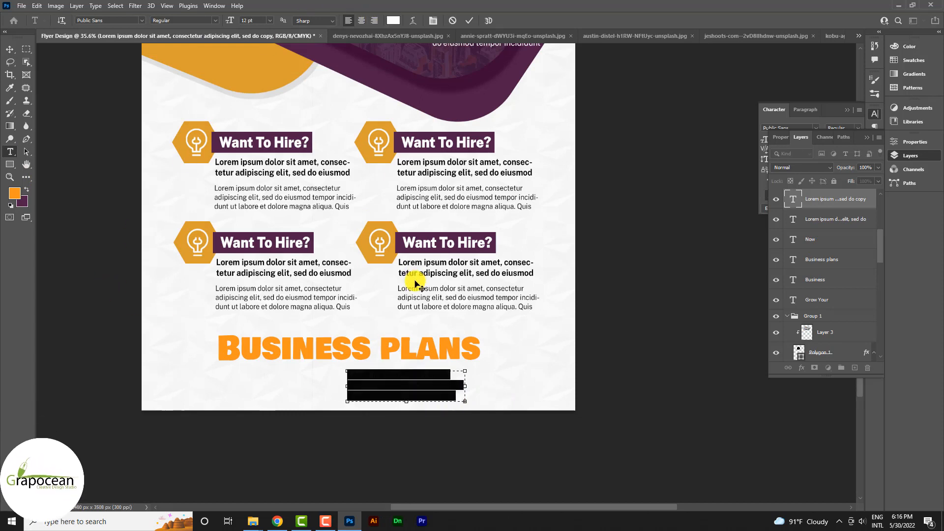
{"action": "left_click", "coordinate": [393, 20]}
{"action": "left_click", "coordinate": [368, 140]}
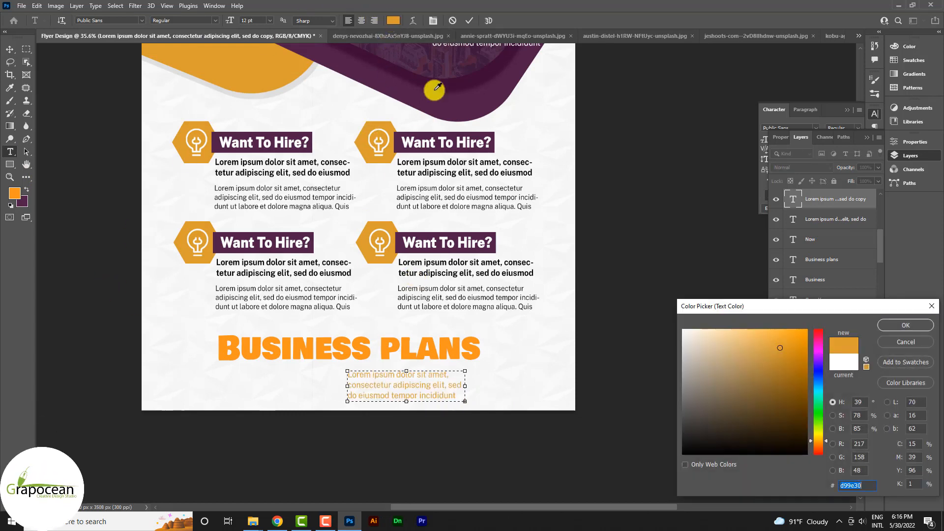
{"action": "left_click", "coordinate": [428, 92]}
{"action": "left_click", "coordinate": [428, 92]}
{"action": "left_click", "coordinate": [911, 326]}
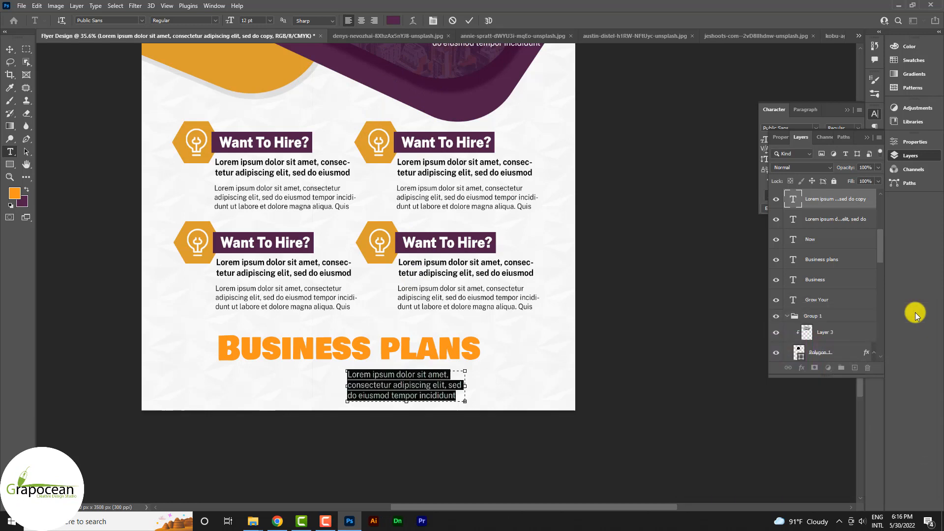
- Replace the text with the contact e-mail address and move it bottom-left
{"action": "key", "text": "BackSpace"}
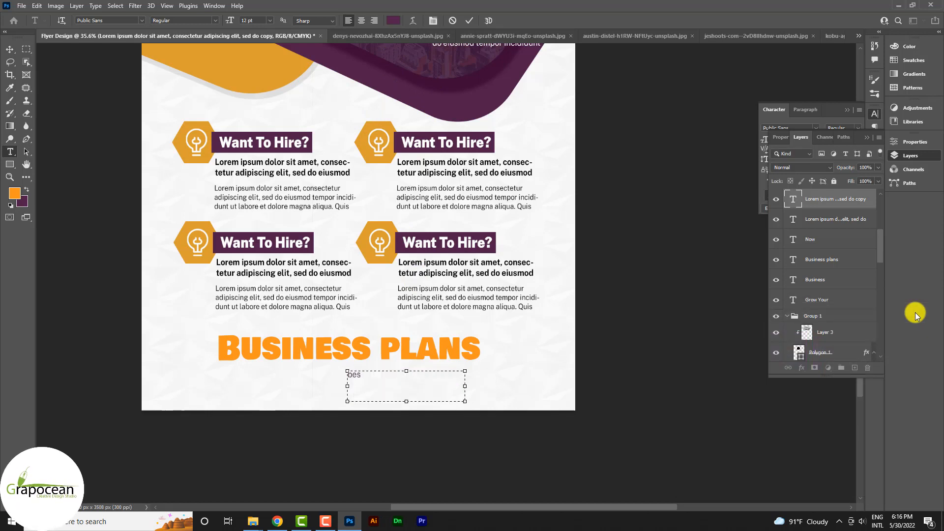
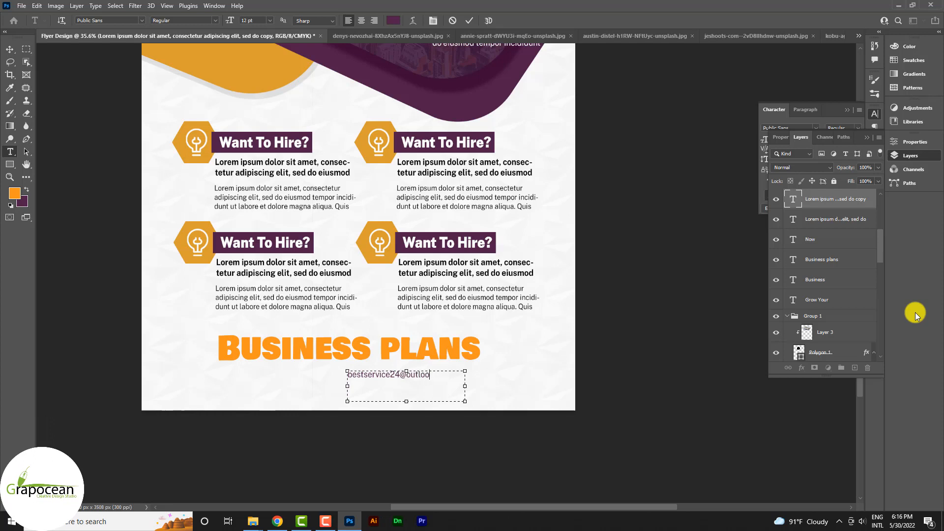
{"action": "left_click", "coordinate": [11, 48]}
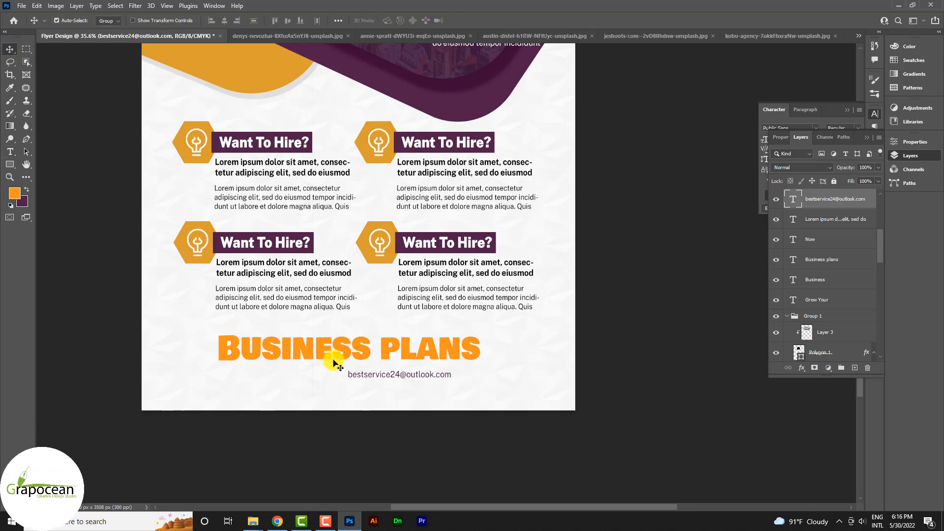
{"action": "left_click_drag", "start_coordinate": [328, 388], "coordinate": [638, 398]}
{"action": "left_click", "coordinate": [10, 151]}
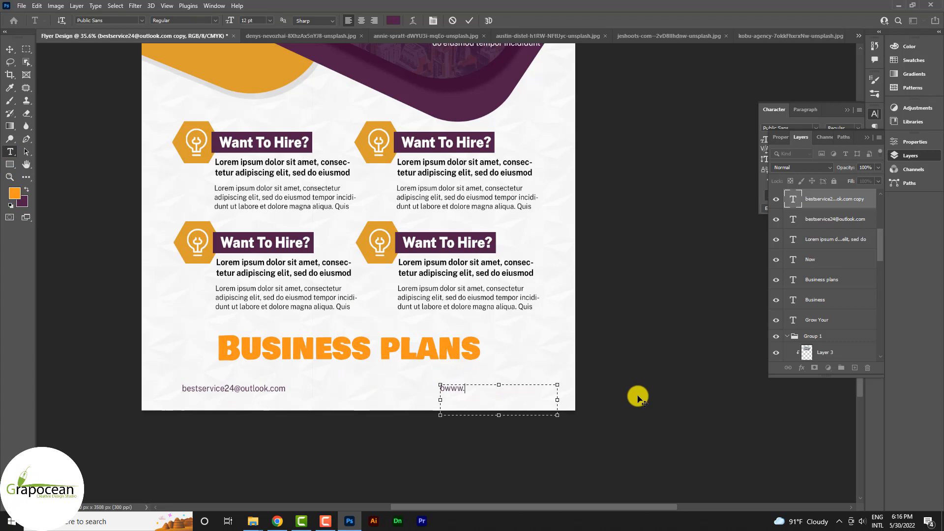
{"action": "type", "text": "www"}
{"action": "key", "text": "BackSpace"}
{"action": "key", "text": "BackSpace"}
{"action": "key", "text": "BackSpace"}
{"action": "key", "text": "BackSpace"}
{"action": "type", "text": "www.grapocean.com"}
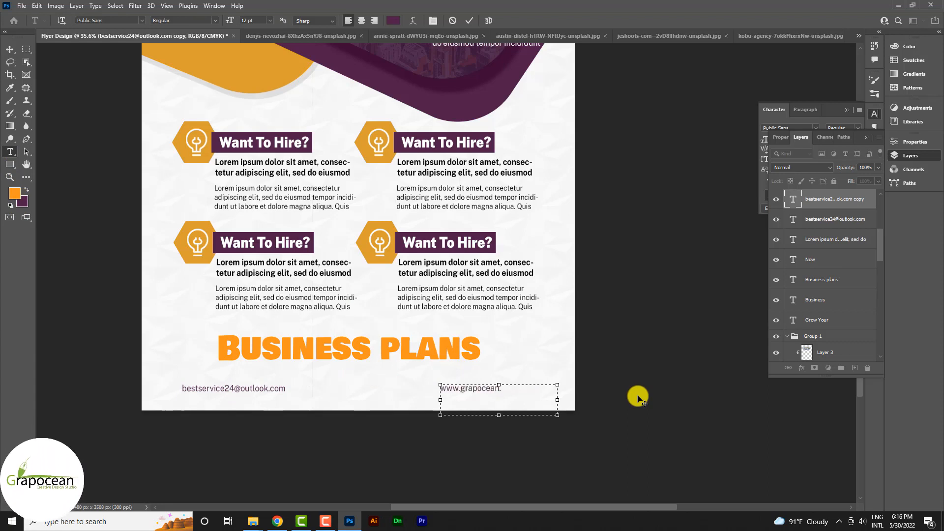
{"action": "left_click", "coordinate": [10, 51]}
{"action": "scroll", "coordinate": [449, 405], "scroll_direction": "up", "scroll_amount": 5}
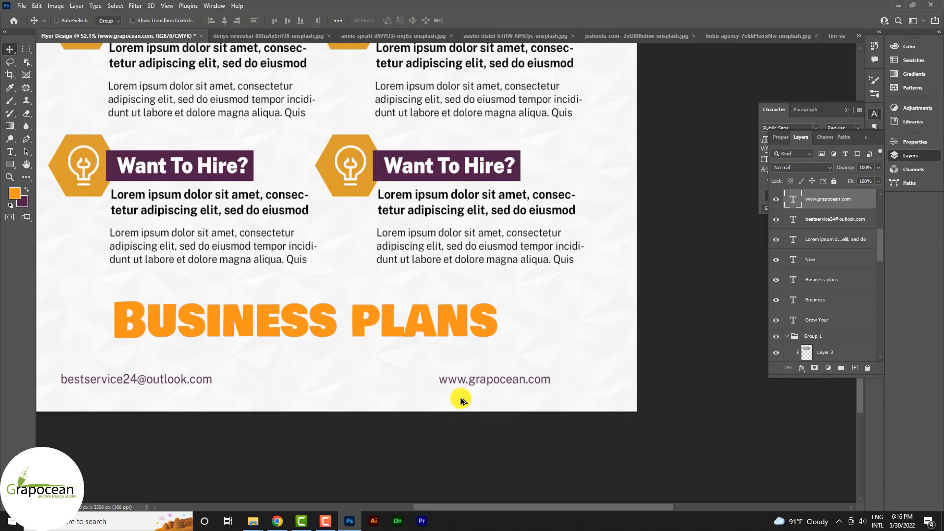
{"action": "left_click_drag", "start_coordinate": [492, 380], "coordinate": [536, 380]}
- Copy the website line to the bottom centre
{"action": "scroll", "coordinate": [529, 381], "scroll_direction": "down", "scroll_amount": 7}
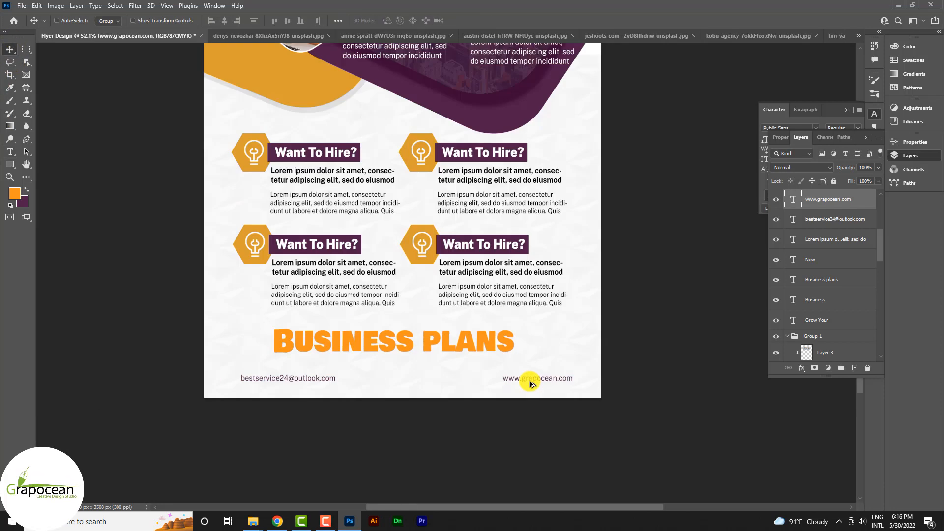
{"action": "scroll", "coordinate": [516, 383], "scroll_direction": "up", "scroll_amount": 3}
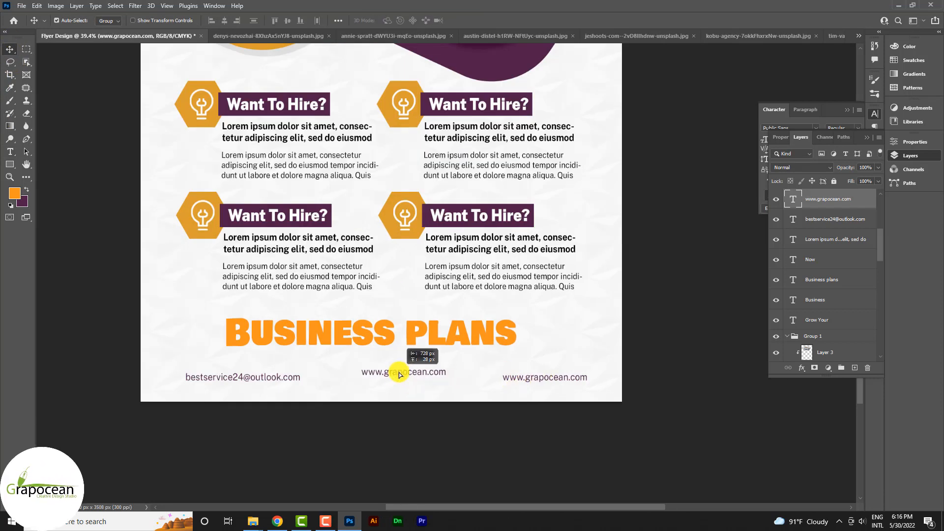
{"action": "left_click_drag", "start_coordinate": [399, 375], "coordinate": [442, 374]}
{"action": "left_click", "coordinate": [9, 151]}
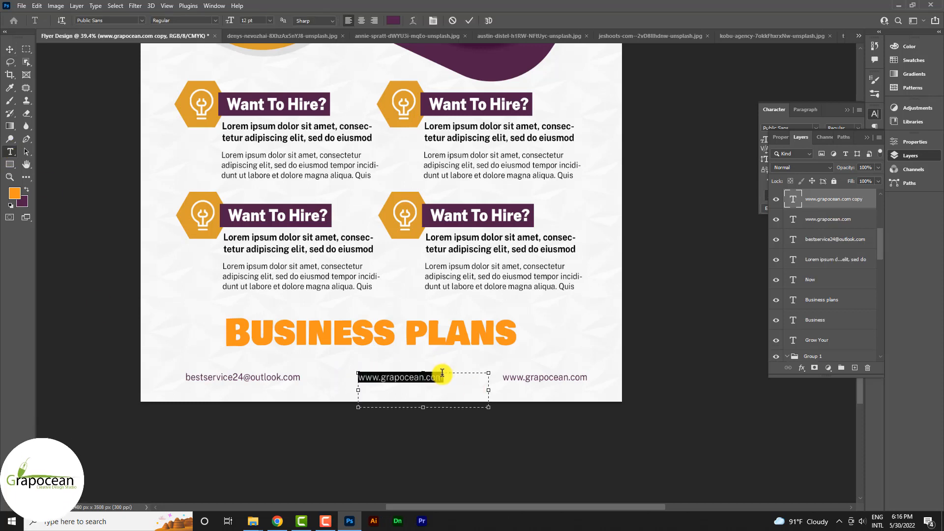
- Replace the centred copy's text with the contact phone number
{"action": "key", "text": "BackSpace"}
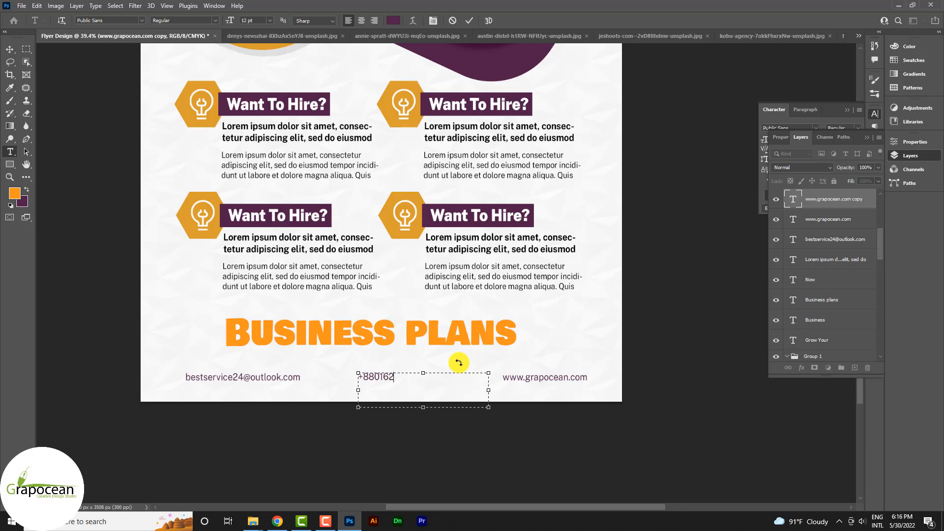
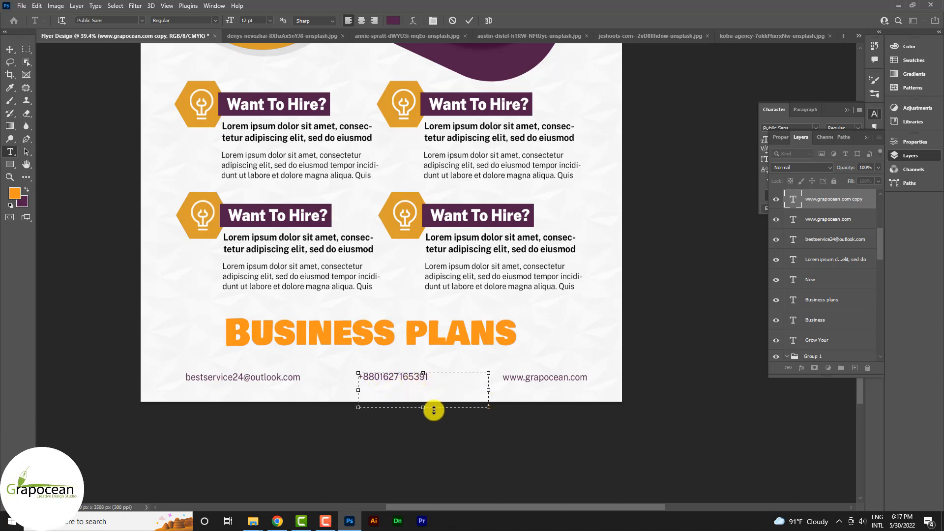
{"action": "left_click", "coordinate": [469, 21]}
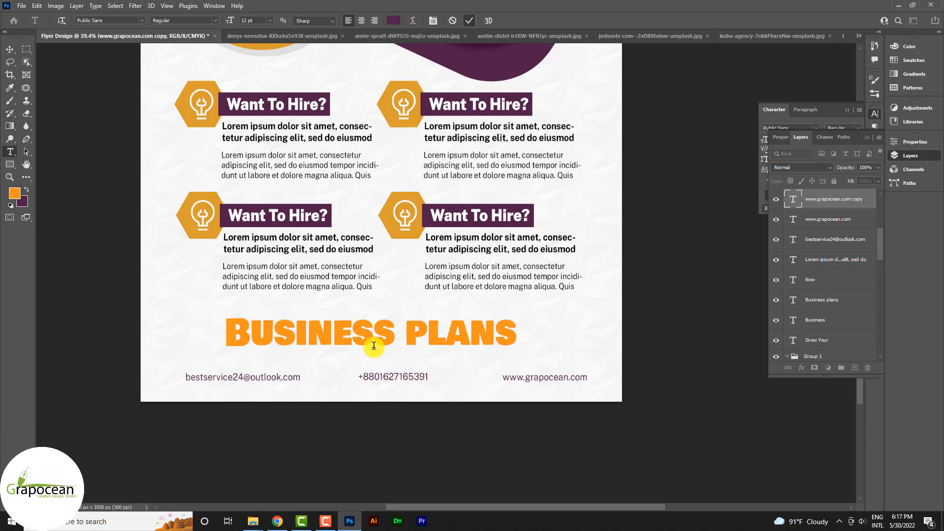
- Set the phone number in Public Sans Black at 16 pt
{"action": "left_click_drag", "start_coordinate": [429, 378], "coordinate": [270, 364]}
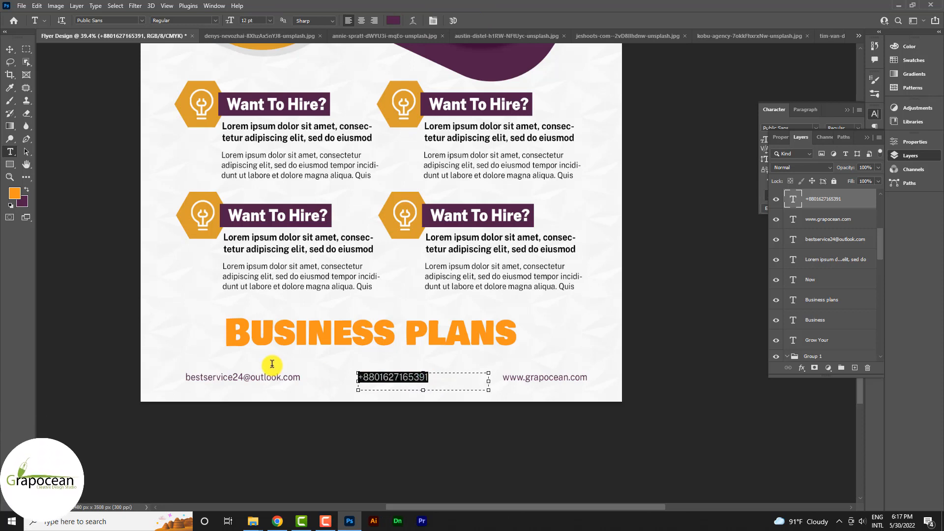
{"action": "left_click", "coordinate": [213, 19]}
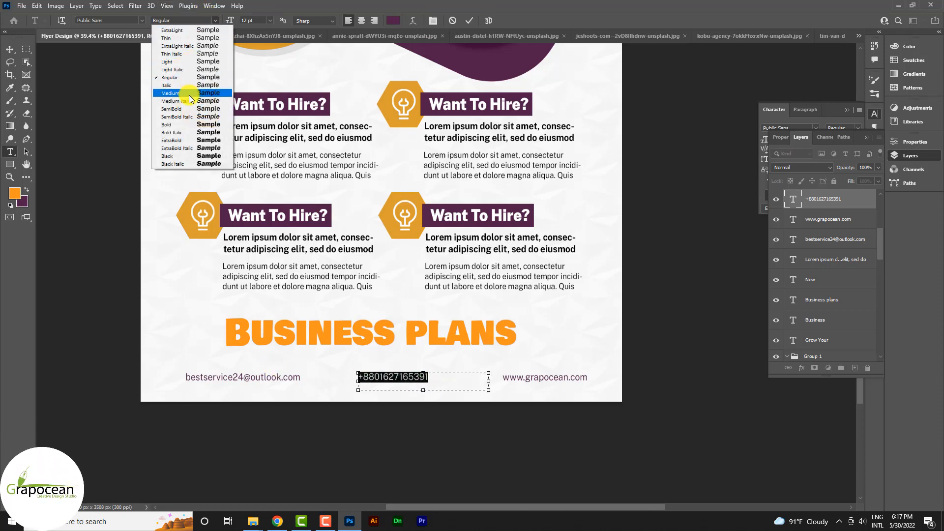
{"action": "left_click", "coordinate": [189, 125]}
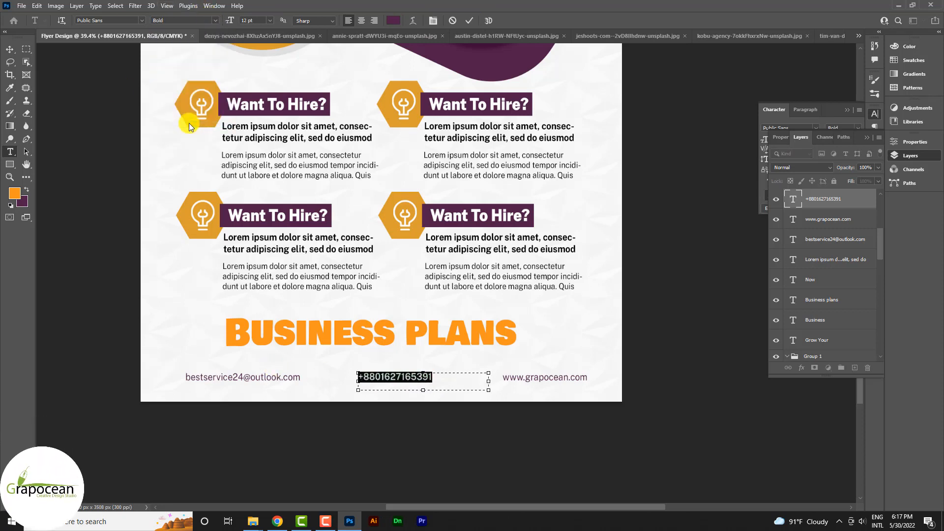
{"action": "left_click", "coordinate": [141, 20]}
{"action": "left_click", "coordinate": [158, 51]}
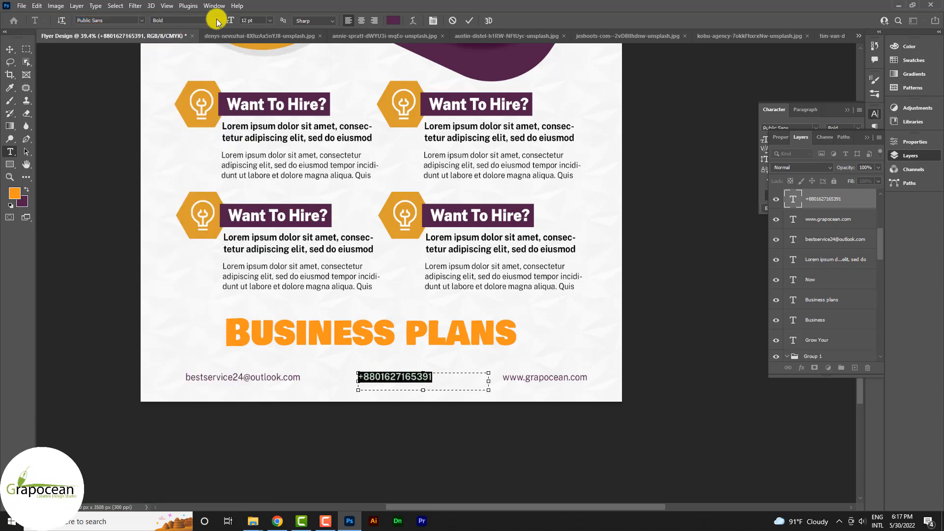
{"action": "left_click", "coordinate": [215, 20]}
{"action": "left_click", "coordinate": [197, 150]}
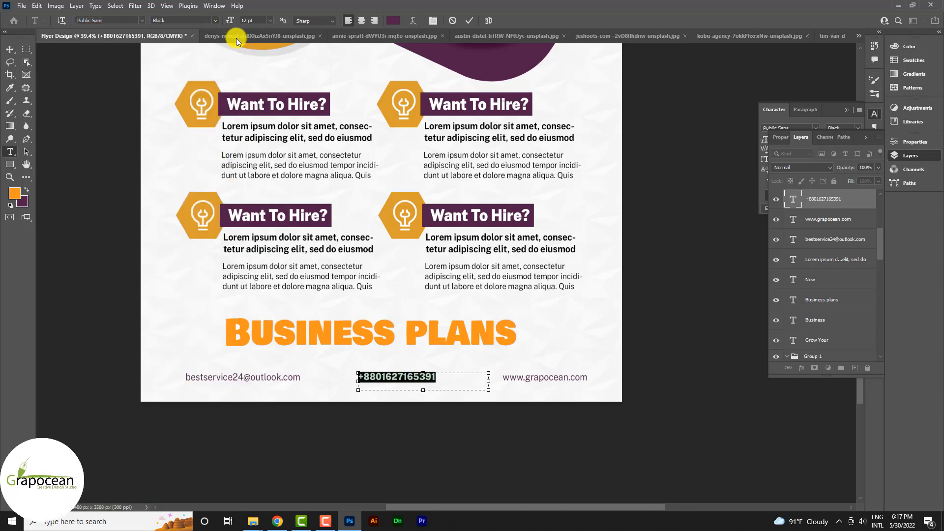
{"action": "left_click", "coordinate": [269, 21]}
{"action": "left_click", "coordinate": [264, 93]}
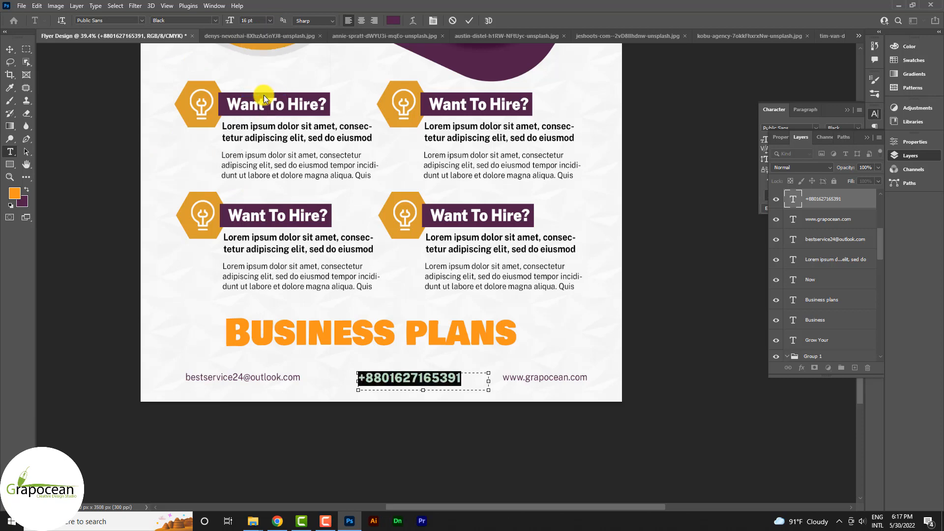
{"action": "left_click", "coordinate": [9, 49]}
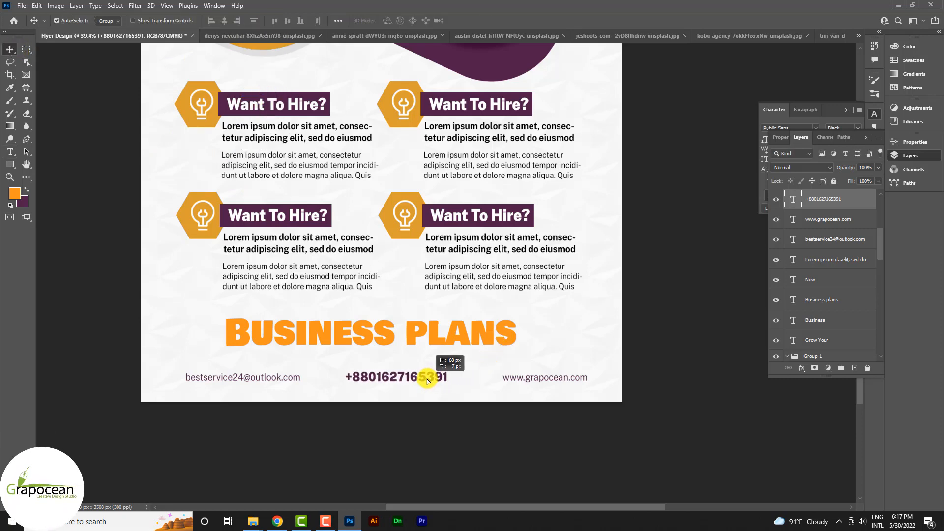
- Add a 'Call Us' label, copied from the website text, centred above the phone number
{"action": "scroll", "coordinate": [416, 383], "scroll_direction": "up", "scroll_amount": 3}
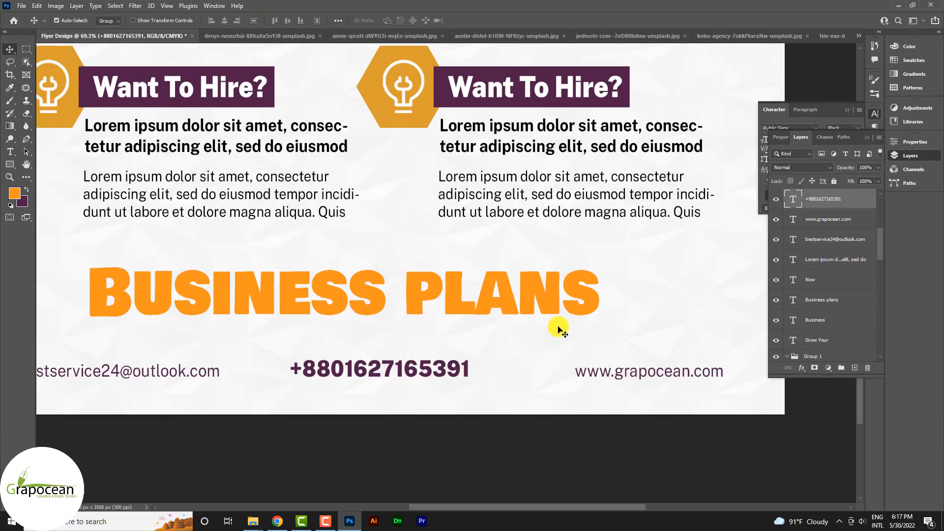
{"action": "left_click_drag", "start_coordinate": [508, 365], "coordinate": [389, 347]}
{"action": "key", "text": "t"}
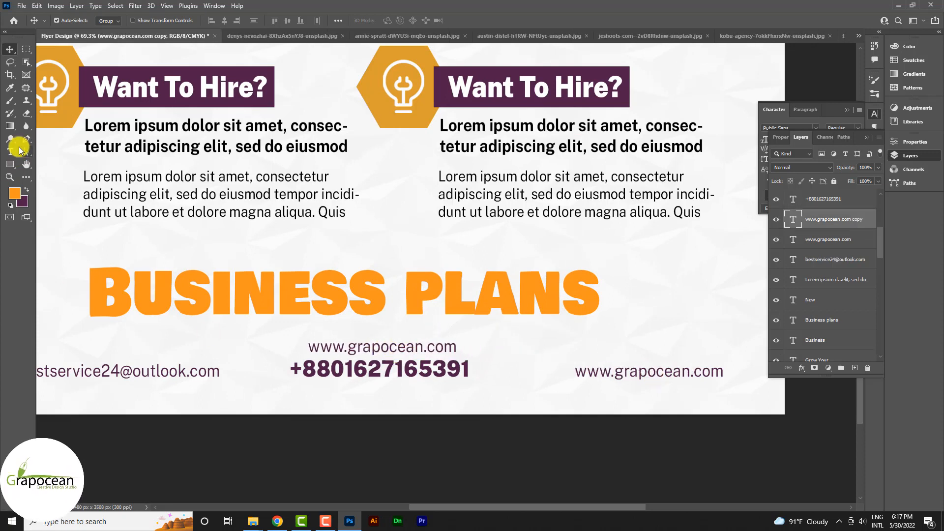
{"action": "triple_click", "coordinate": [311, 344]}
{"action": "key", "text": "BackSpace"}
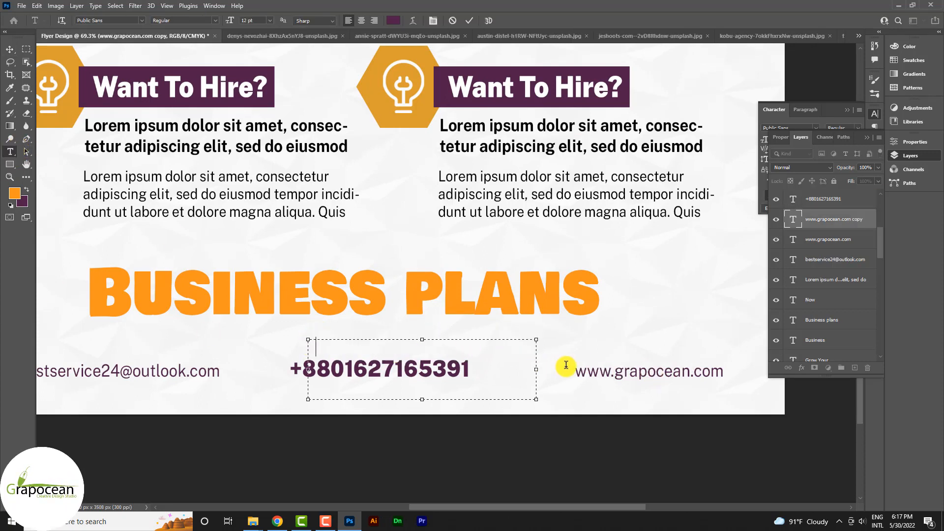
{"action": "type", "text": "call Us"}
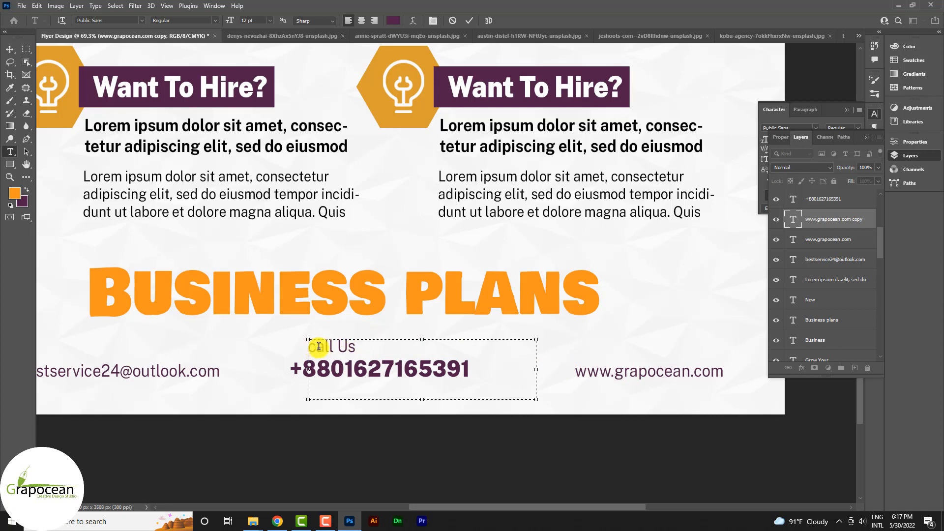
{"action": "key", "text": "BackSpace"}
{"action": "type", "text": "C"}
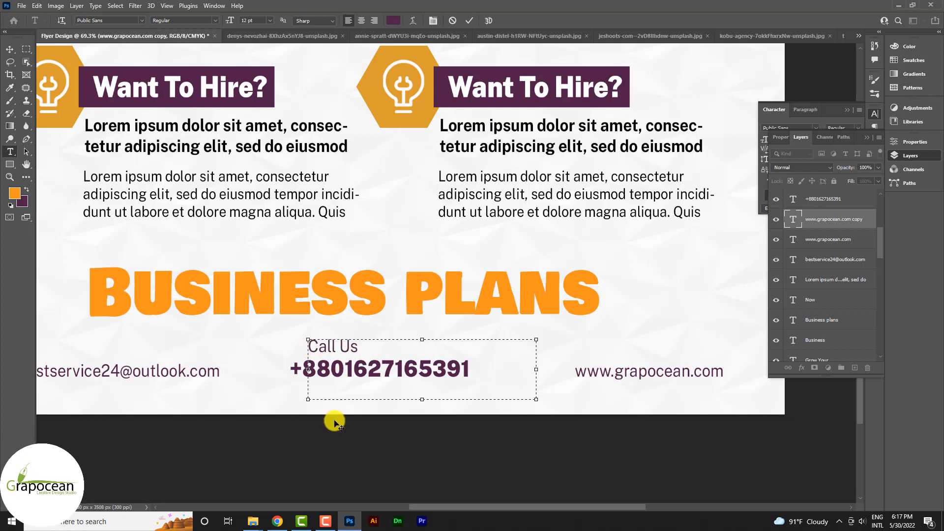
{"action": "left_click", "coordinate": [9, 49]}
{"action": "left_click_drag", "start_coordinate": [346, 355], "coordinate": [392, 354]}
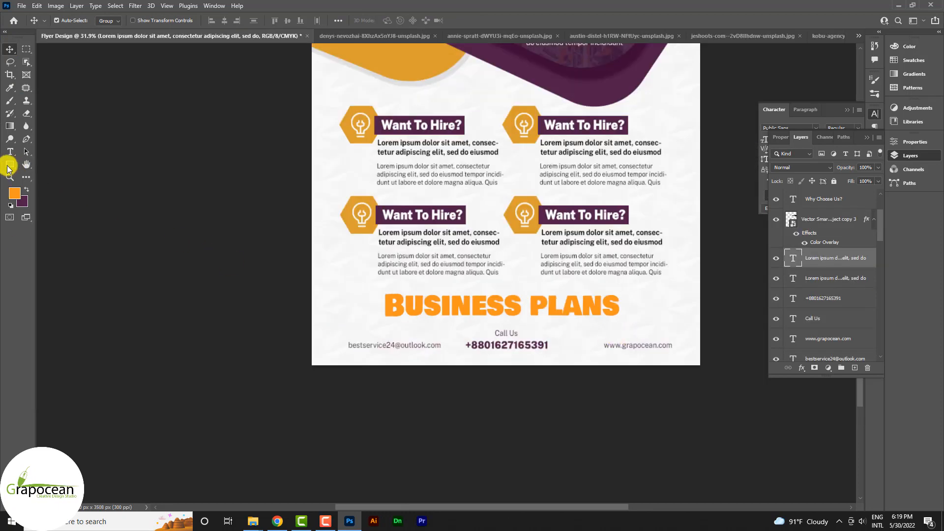
- Draw a rounded pill rectangle over BUSINESS PLANS with no fill and black stroke
{"action": "left_click", "coordinate": [9, 166]}
{"action": "left_click", "coordinate": [52, 165]}
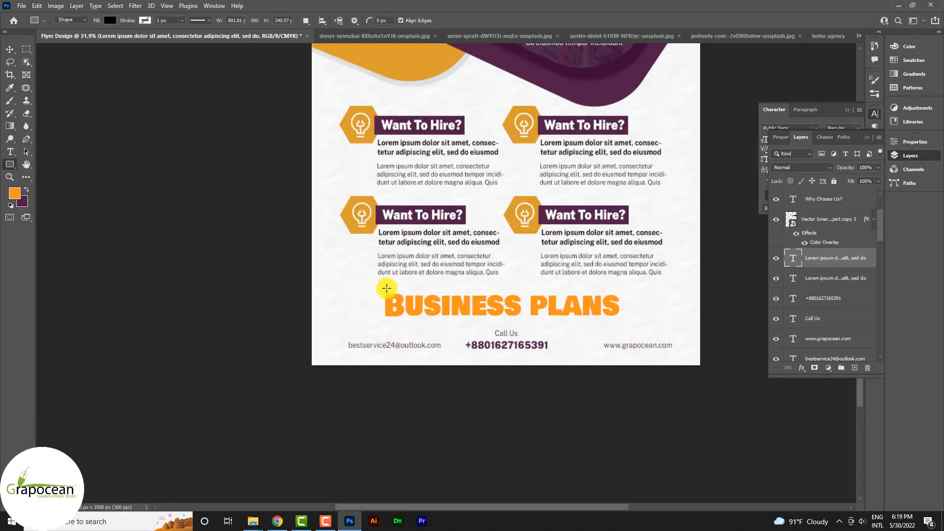
{"action": "left_click_drag", "start_coordinate": [487, 332], "coordinate": [630, 323]}
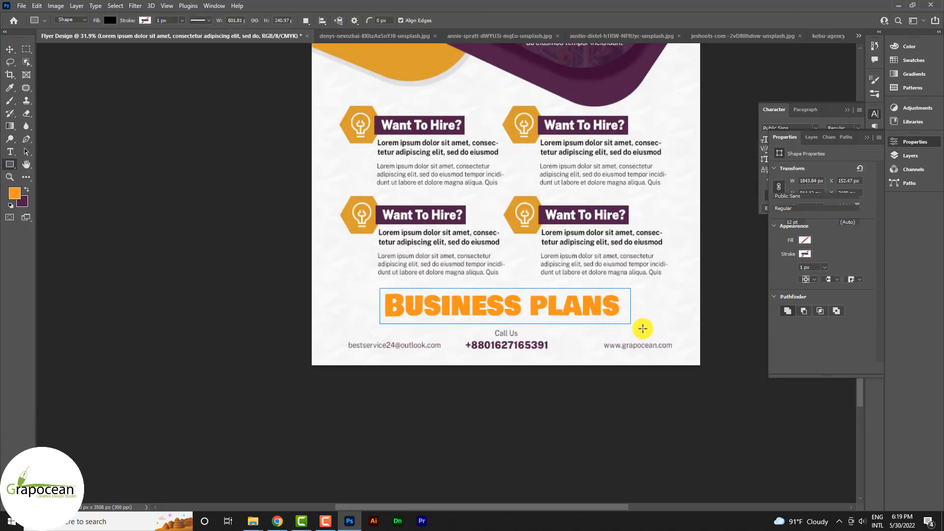
{"action": "left_click", "coordinate": [110, 20]}
{"action": "left_click", "coordinate": [51, 38]}
{"action": "left_click", "coordinate": [145, 20]}
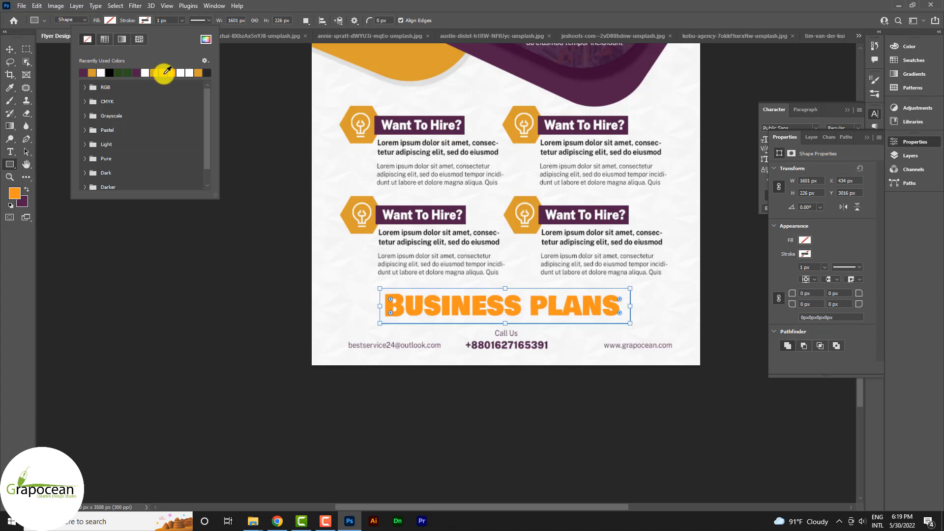
{"action": "left_click", "coordinate": [109, 73]}
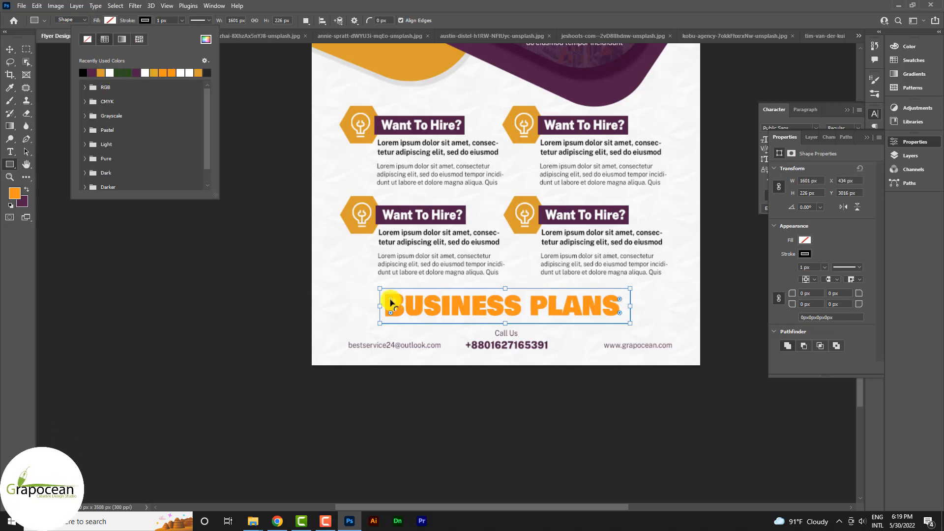
{"action": "left_click_drag", "start_coordinate": [391, 300], "coordinate": [400, 310]}
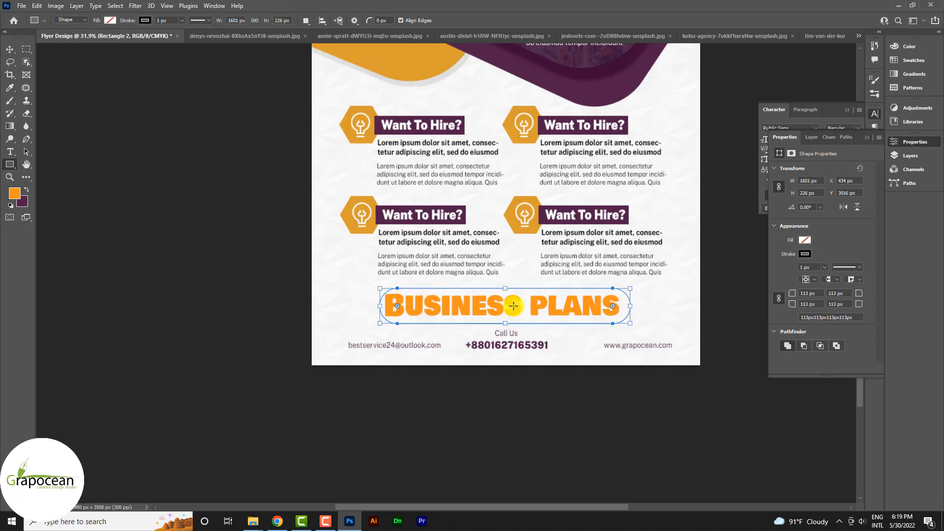
- Deselect the pill outline and nudge it slightly left
{"action": "key", "text": "v"}
{"action": "left_click", "coordinate": [625, 314]}
{"action": "scroll", "coordinate": [626, 314], "scroll_direction": "up", "scroll_amount": 5}
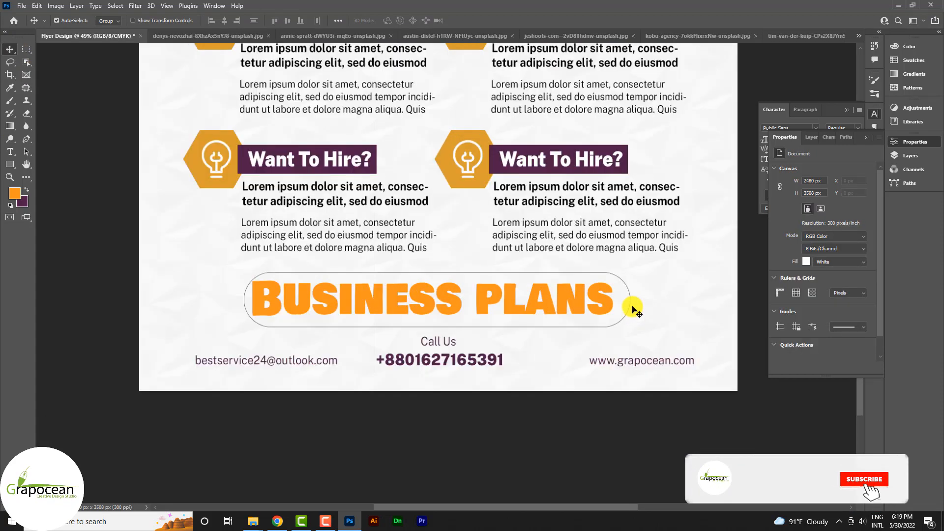
{"action": "scroll", "coordinate": [638, 298], "scroll_direction": "up", "scroll_amount": 5}
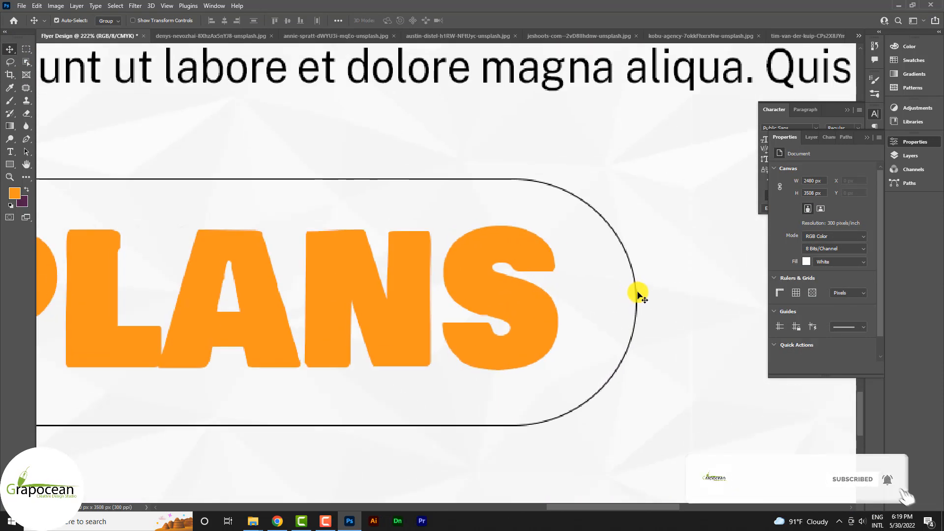
{"action": "left_click_drag", "start_coordinate": [633, 293], "coordinate": [603, 297]}
{"action": "scroll", "coordinate": [603, 296], "scroll_direction": "down", "scroll_amount": 8}
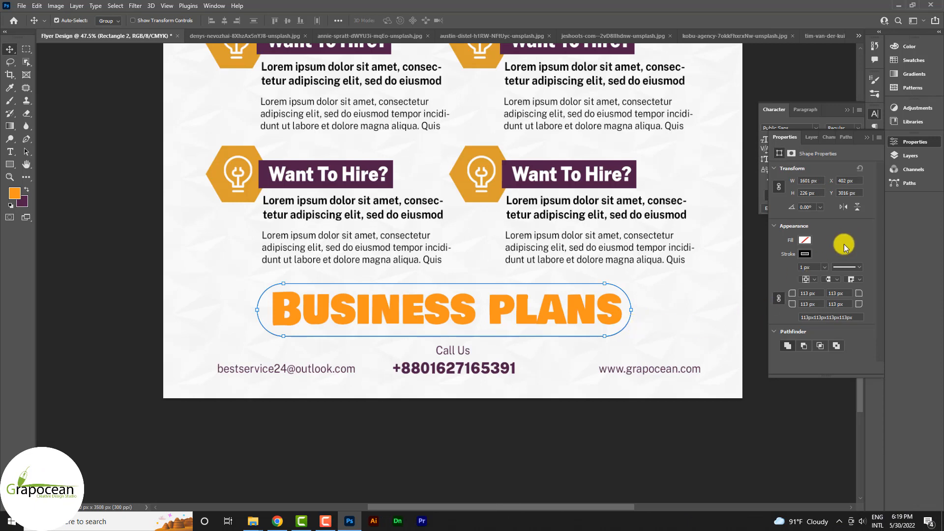
- Delete the outline's bottom-left anchor, converting the shape to a path
{"action": "left_click", "coordinate": [27, 139]}
{"action": "left_click", "coordinate": [284, 336]}
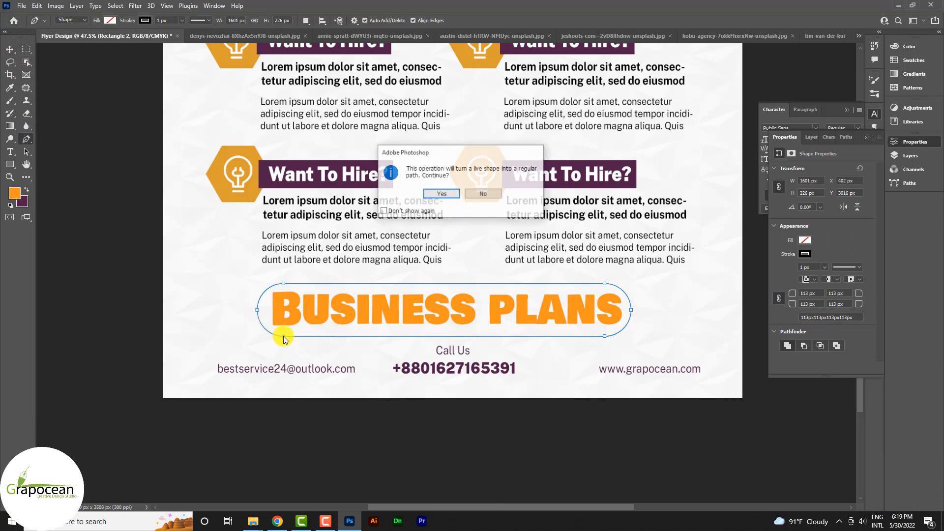
{"action": "left_click", "coordinate": [441, 198]}
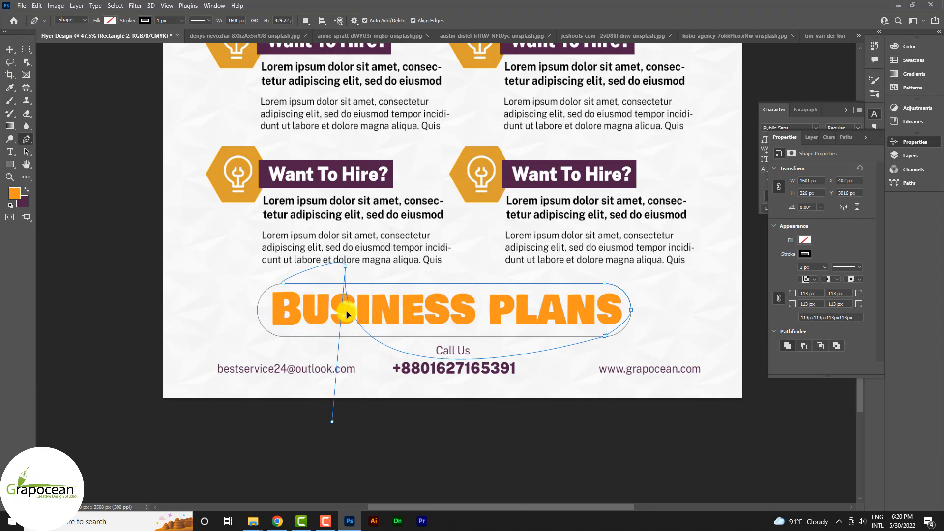
{"action": "left_click_drag", "start_coordinate": [347, 315], "coordinate": [384, 407]}
{"action": "left_click", "coordinate": [482, 194]}
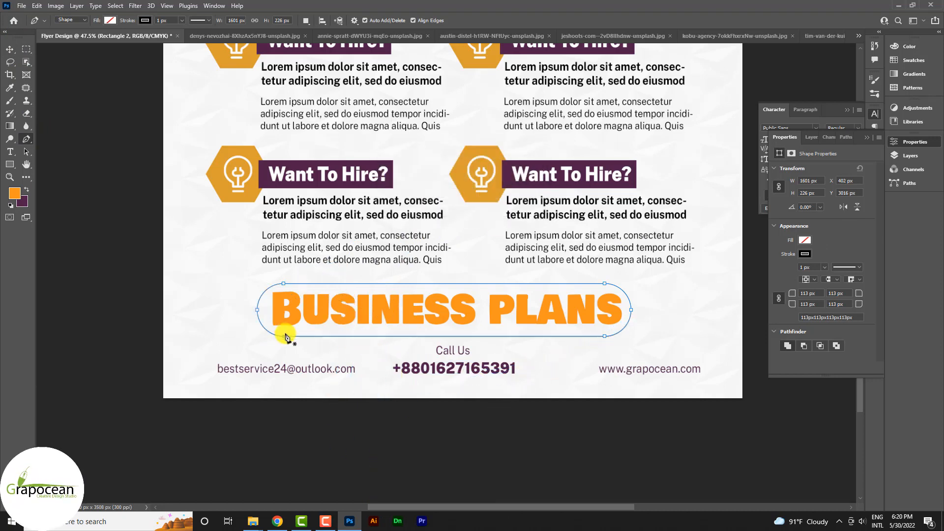
{"action": "left_click", "coordinate": [284, 337]}
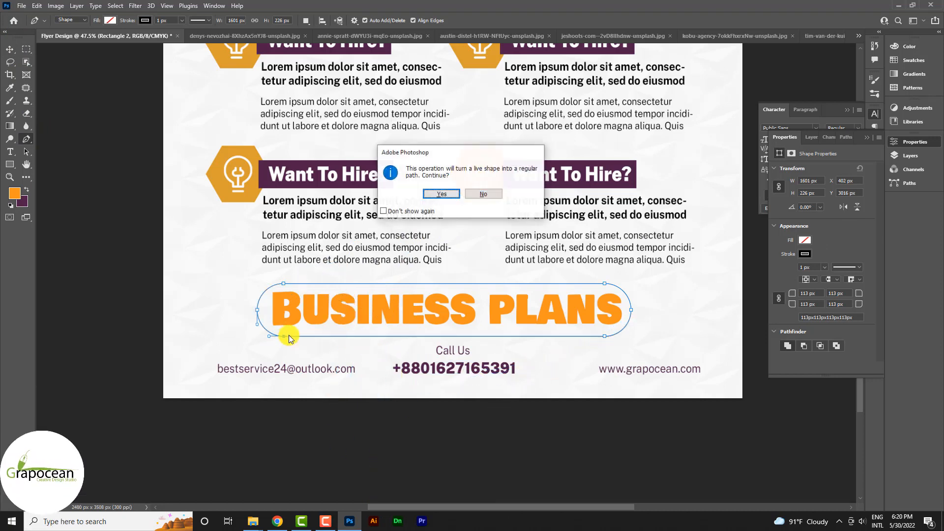
{"action": "left_click", "coordinate": [442, 197]}
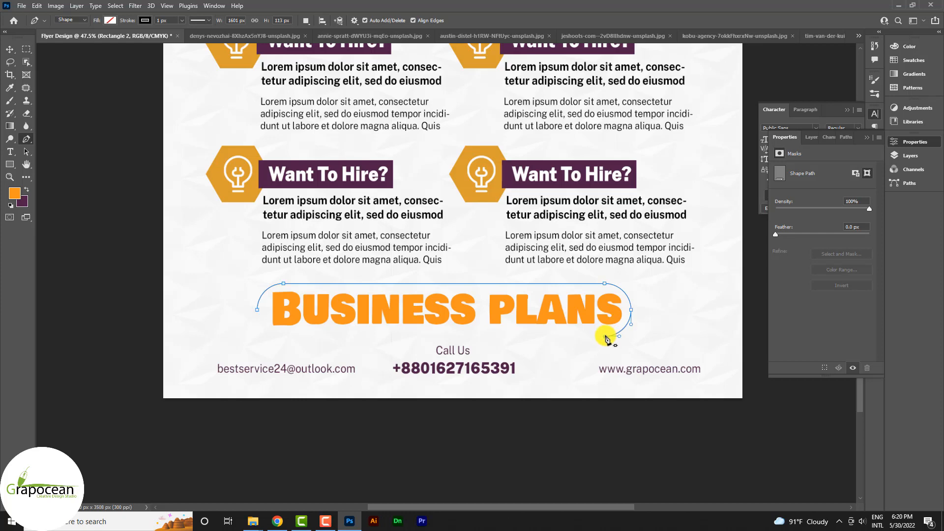